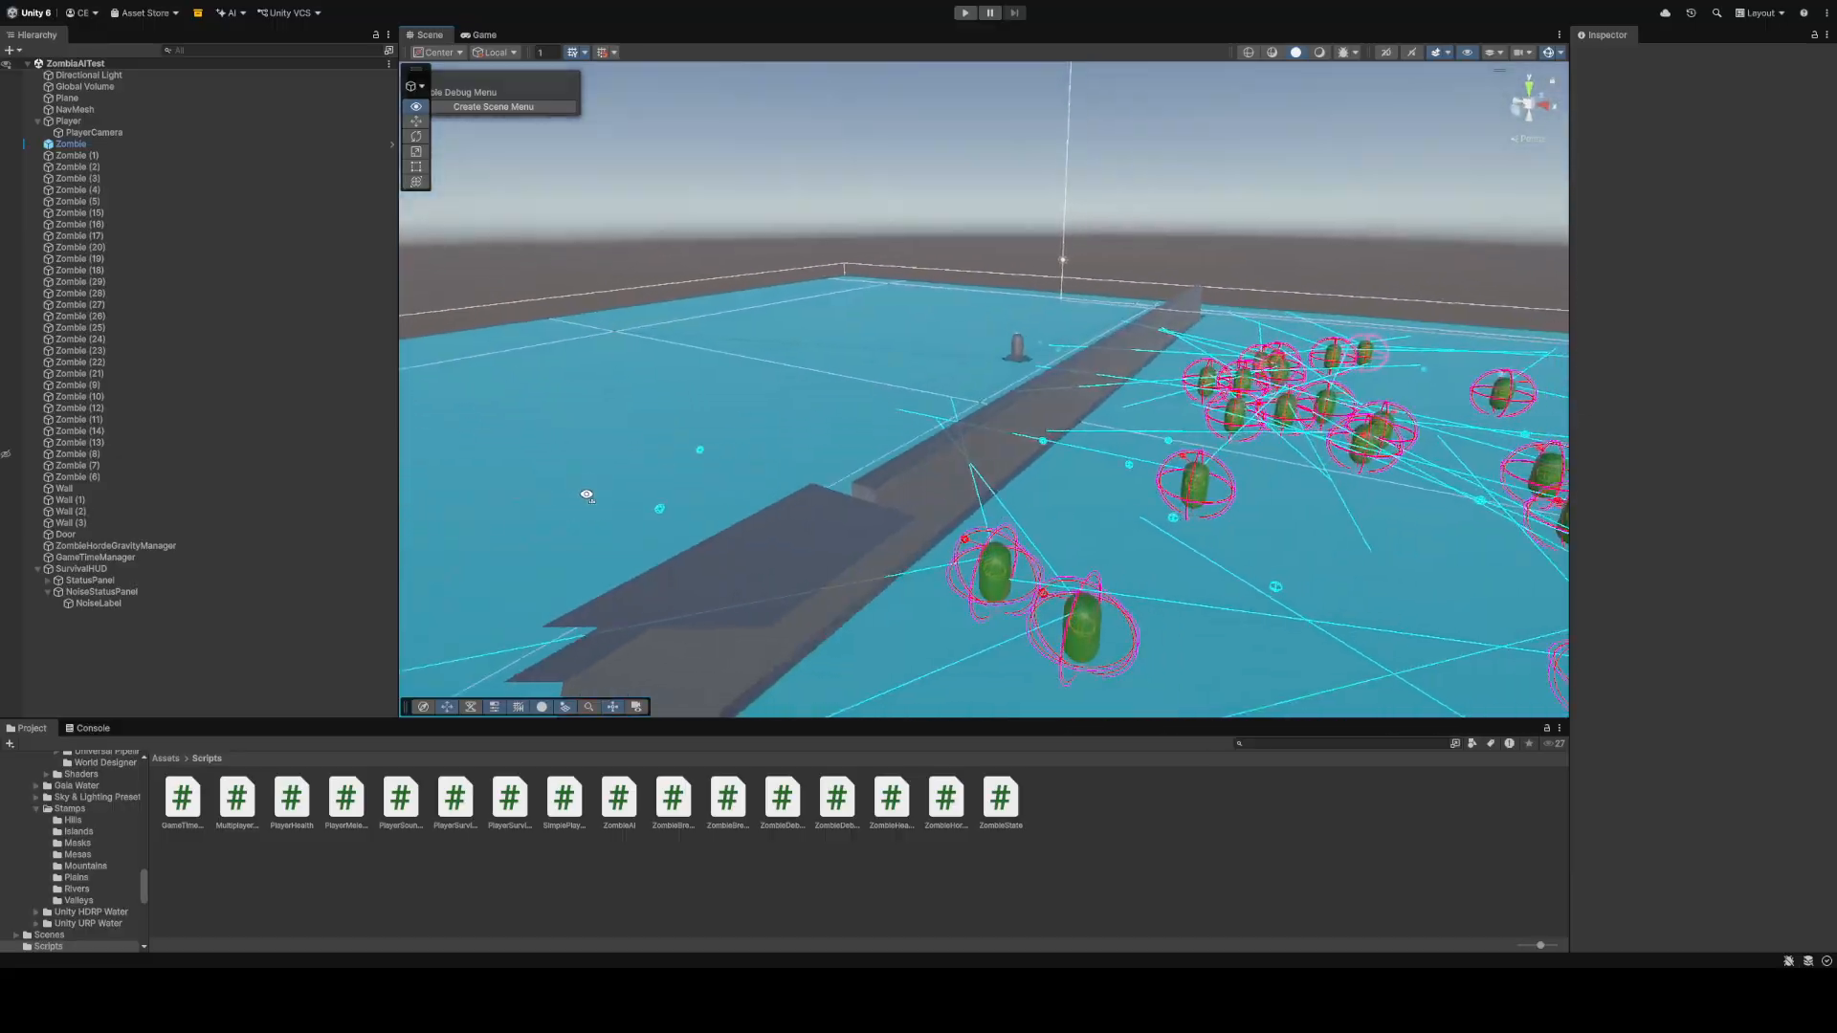
# Start play mode for the ZombieAITest scene and swing the player's melee weapon once
pyautogui.press('s')
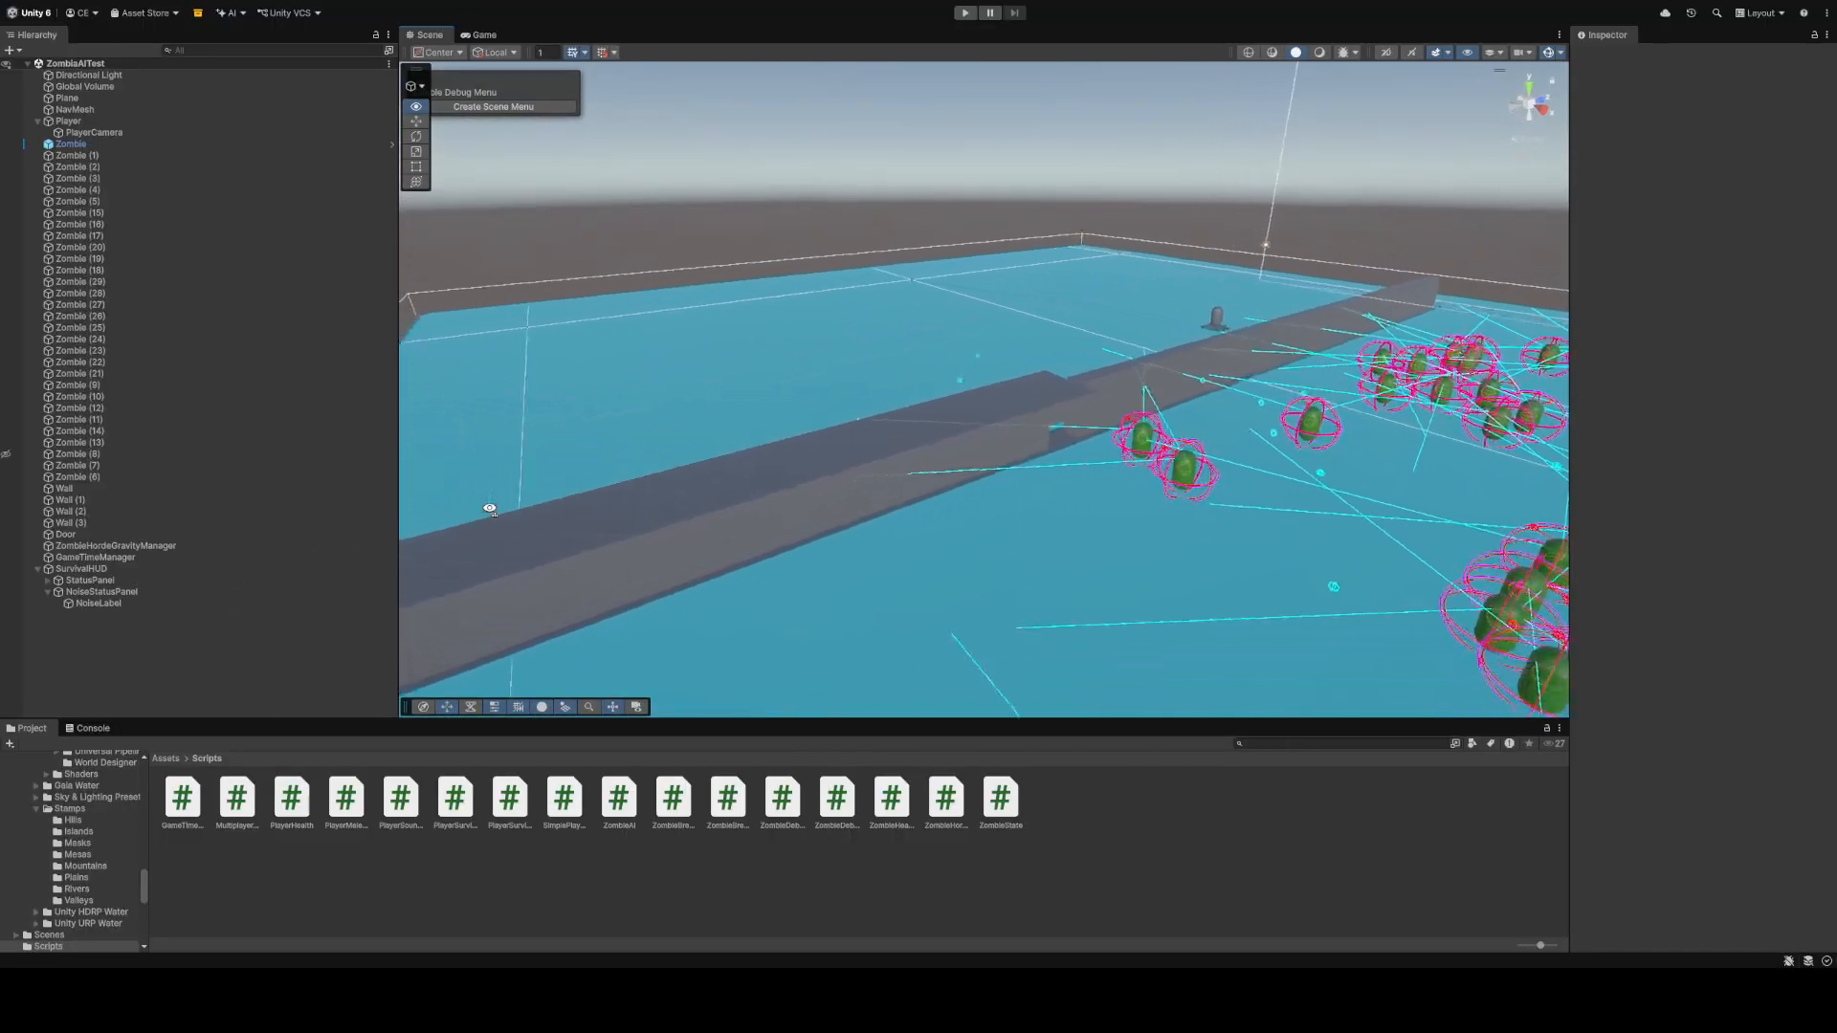
pyautogui.press('w')
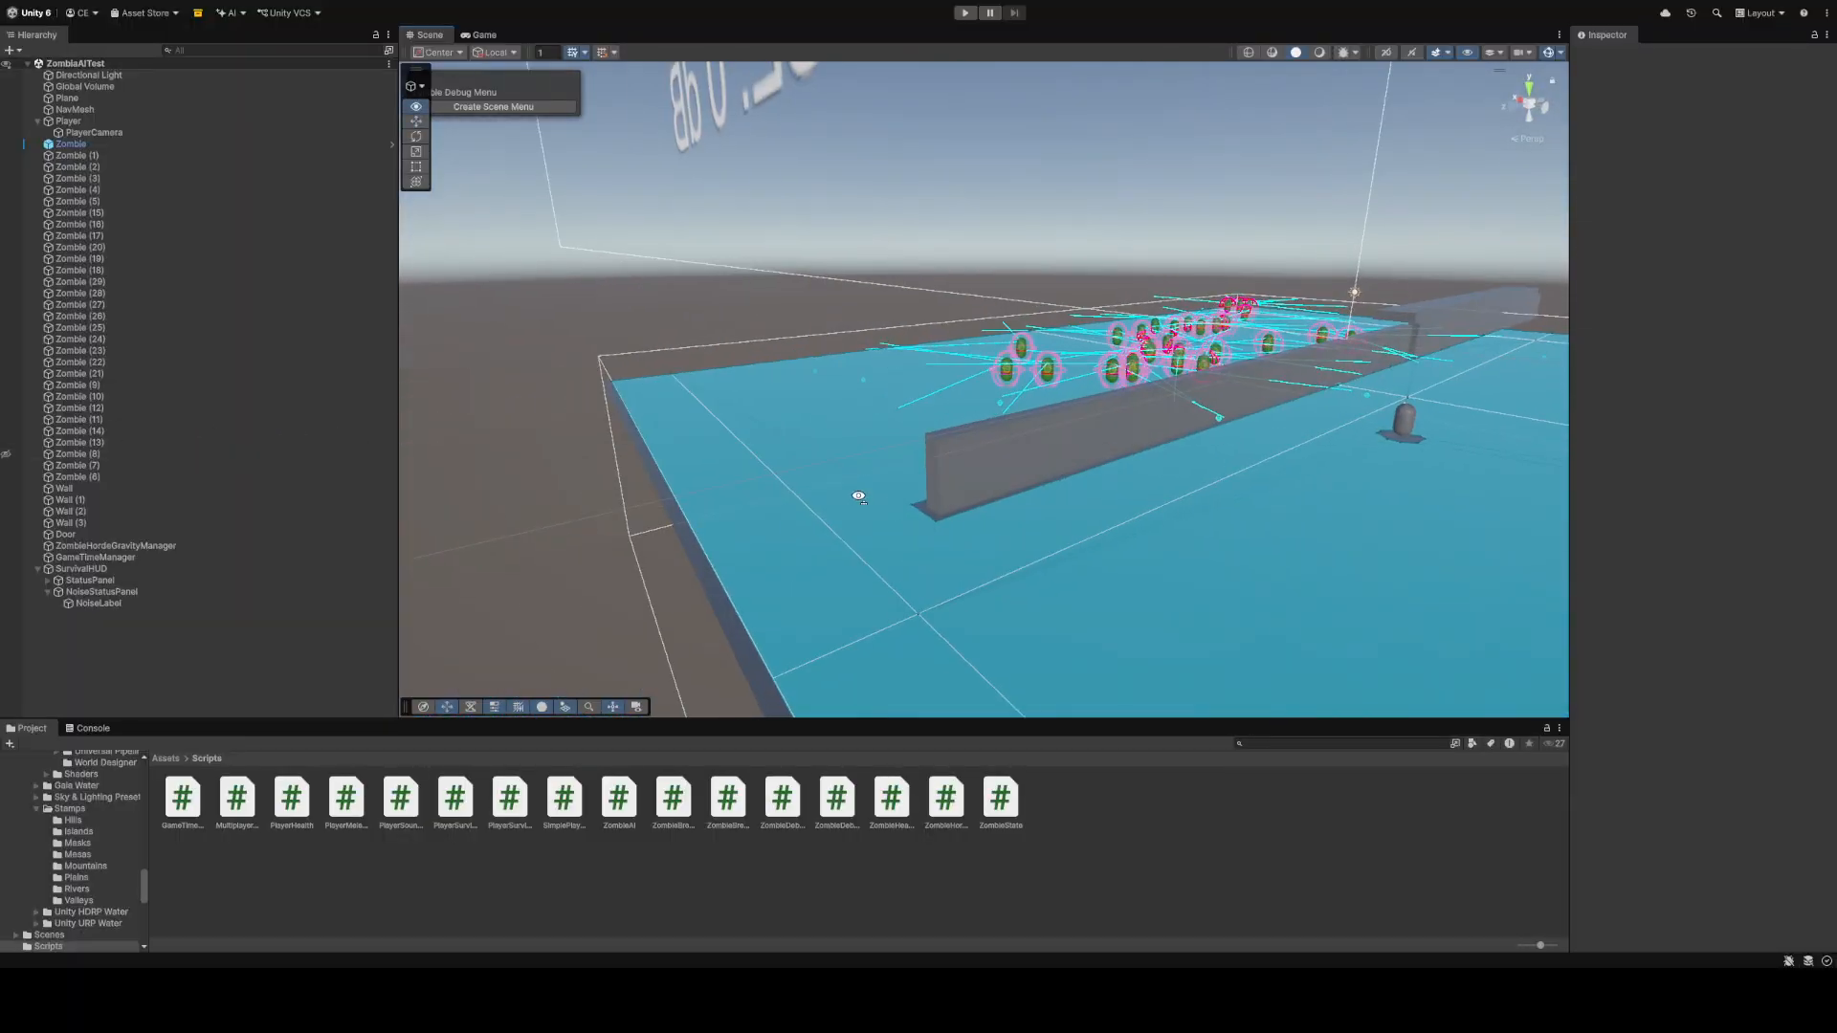
pyautogui.press('w')
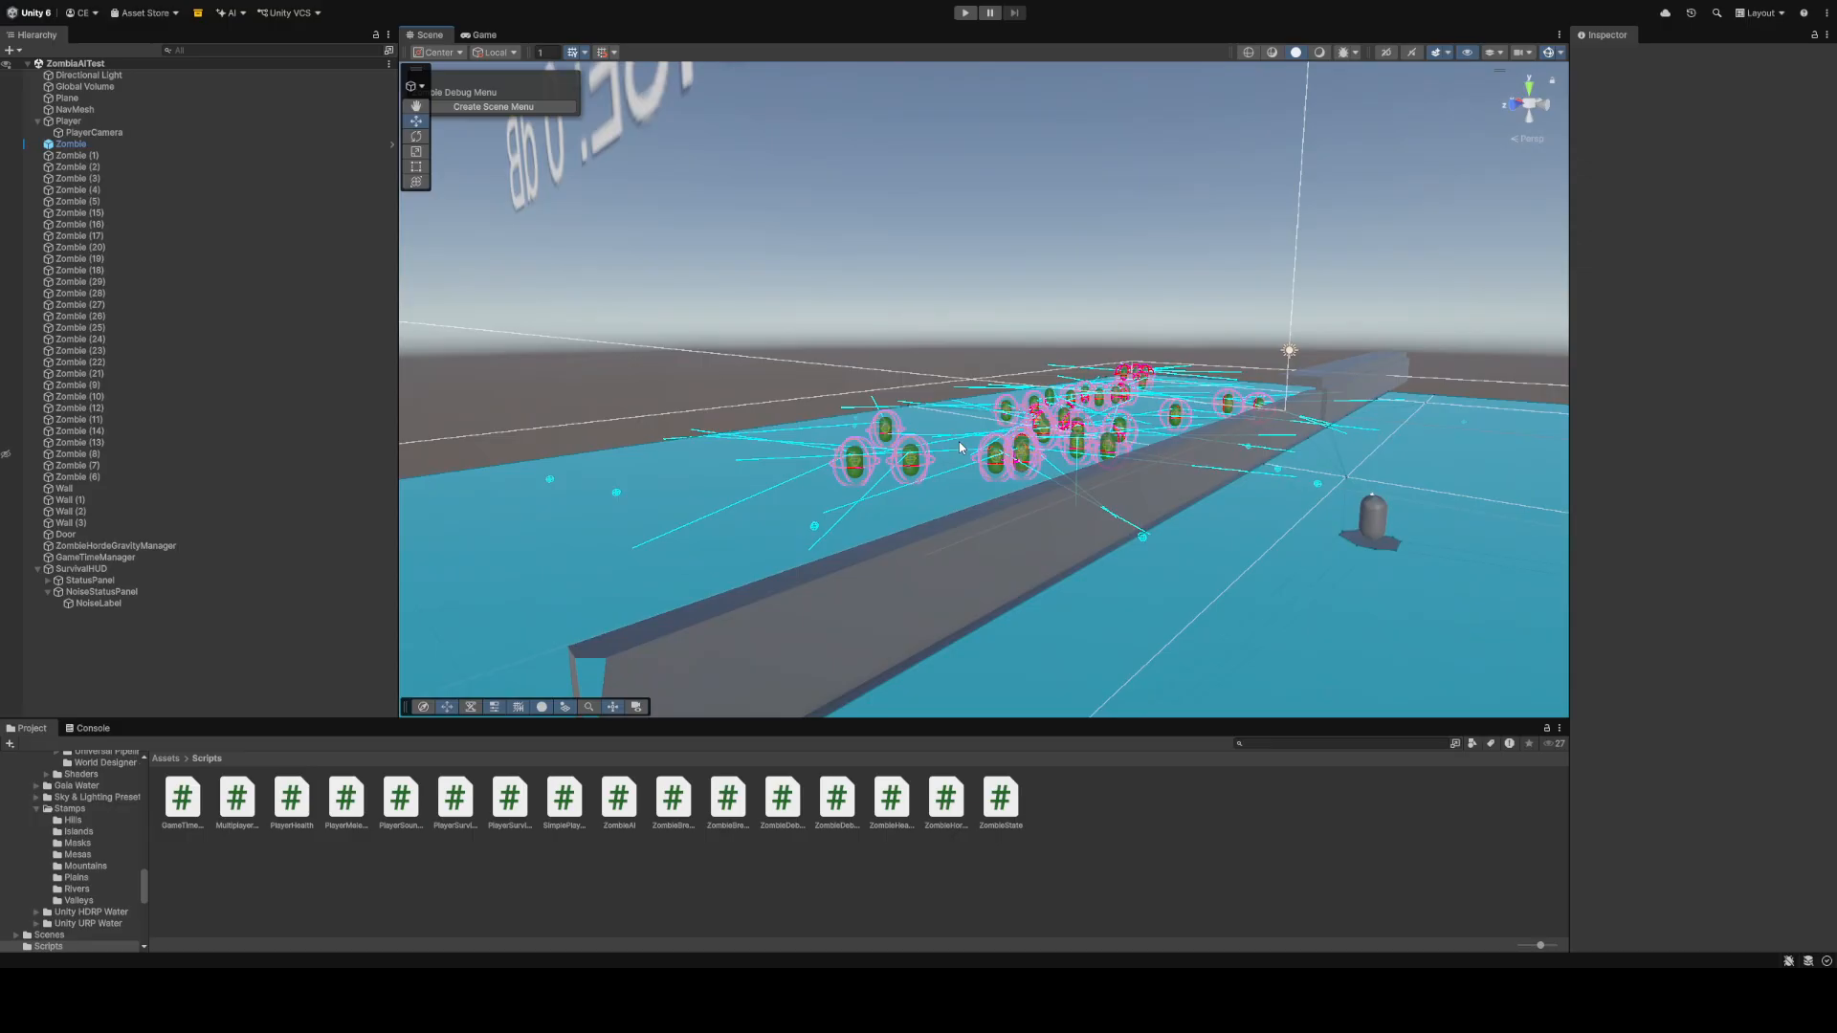
pyautogui.moveTo(931, 435); pyautogui.dragTo(1009, 380, button='right')
pyautogui.click(964, 13)
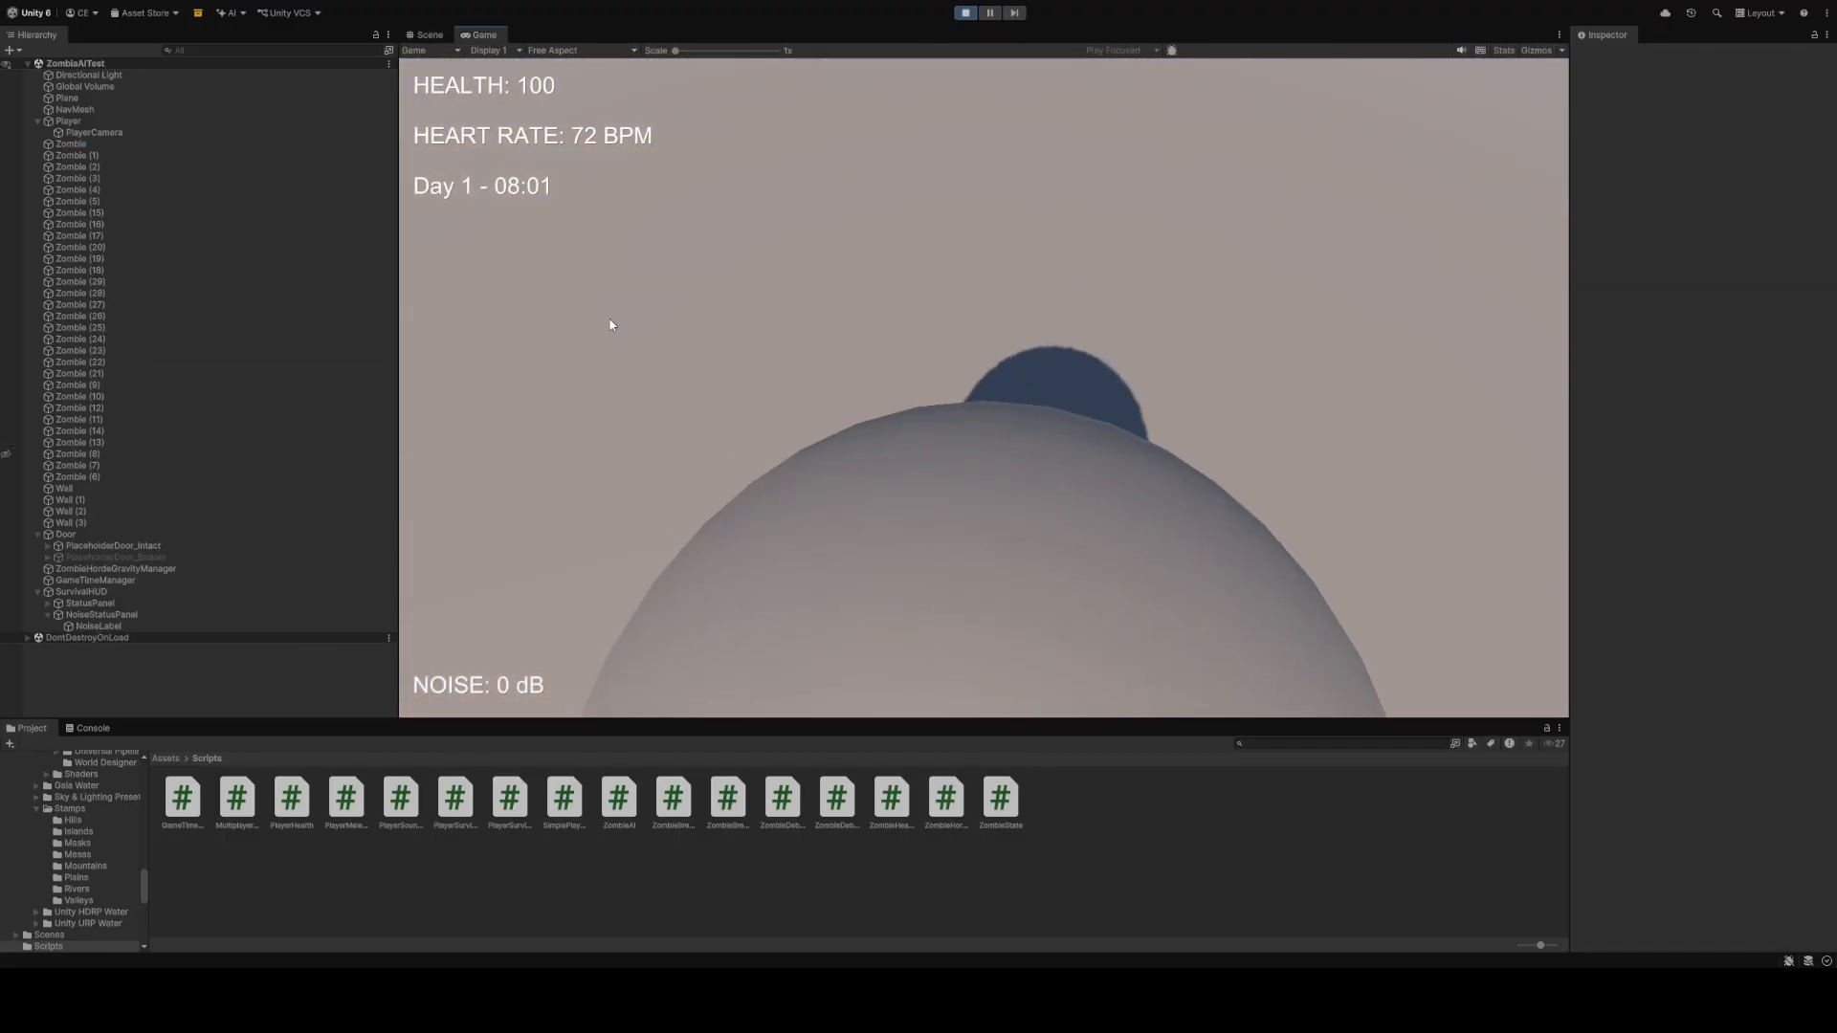
pyautogui.press('w')
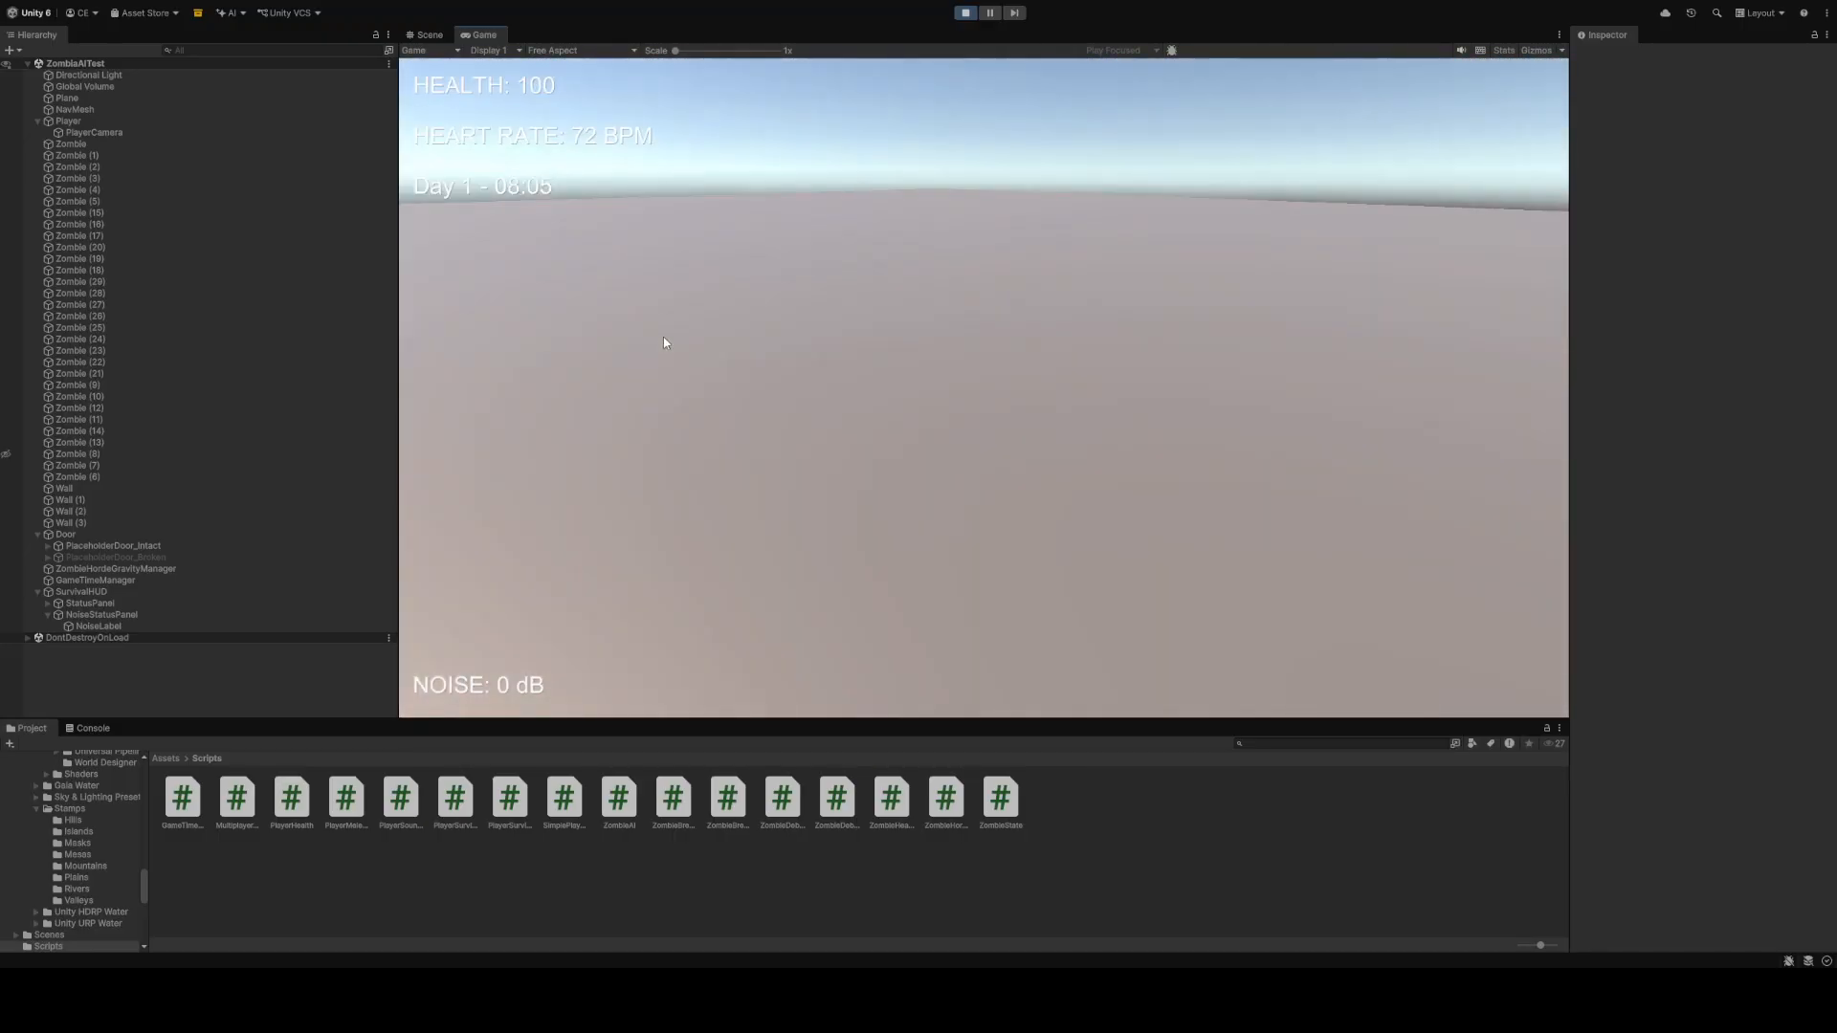
pyautogui.press('w')
pyautogui.click(657, 340)
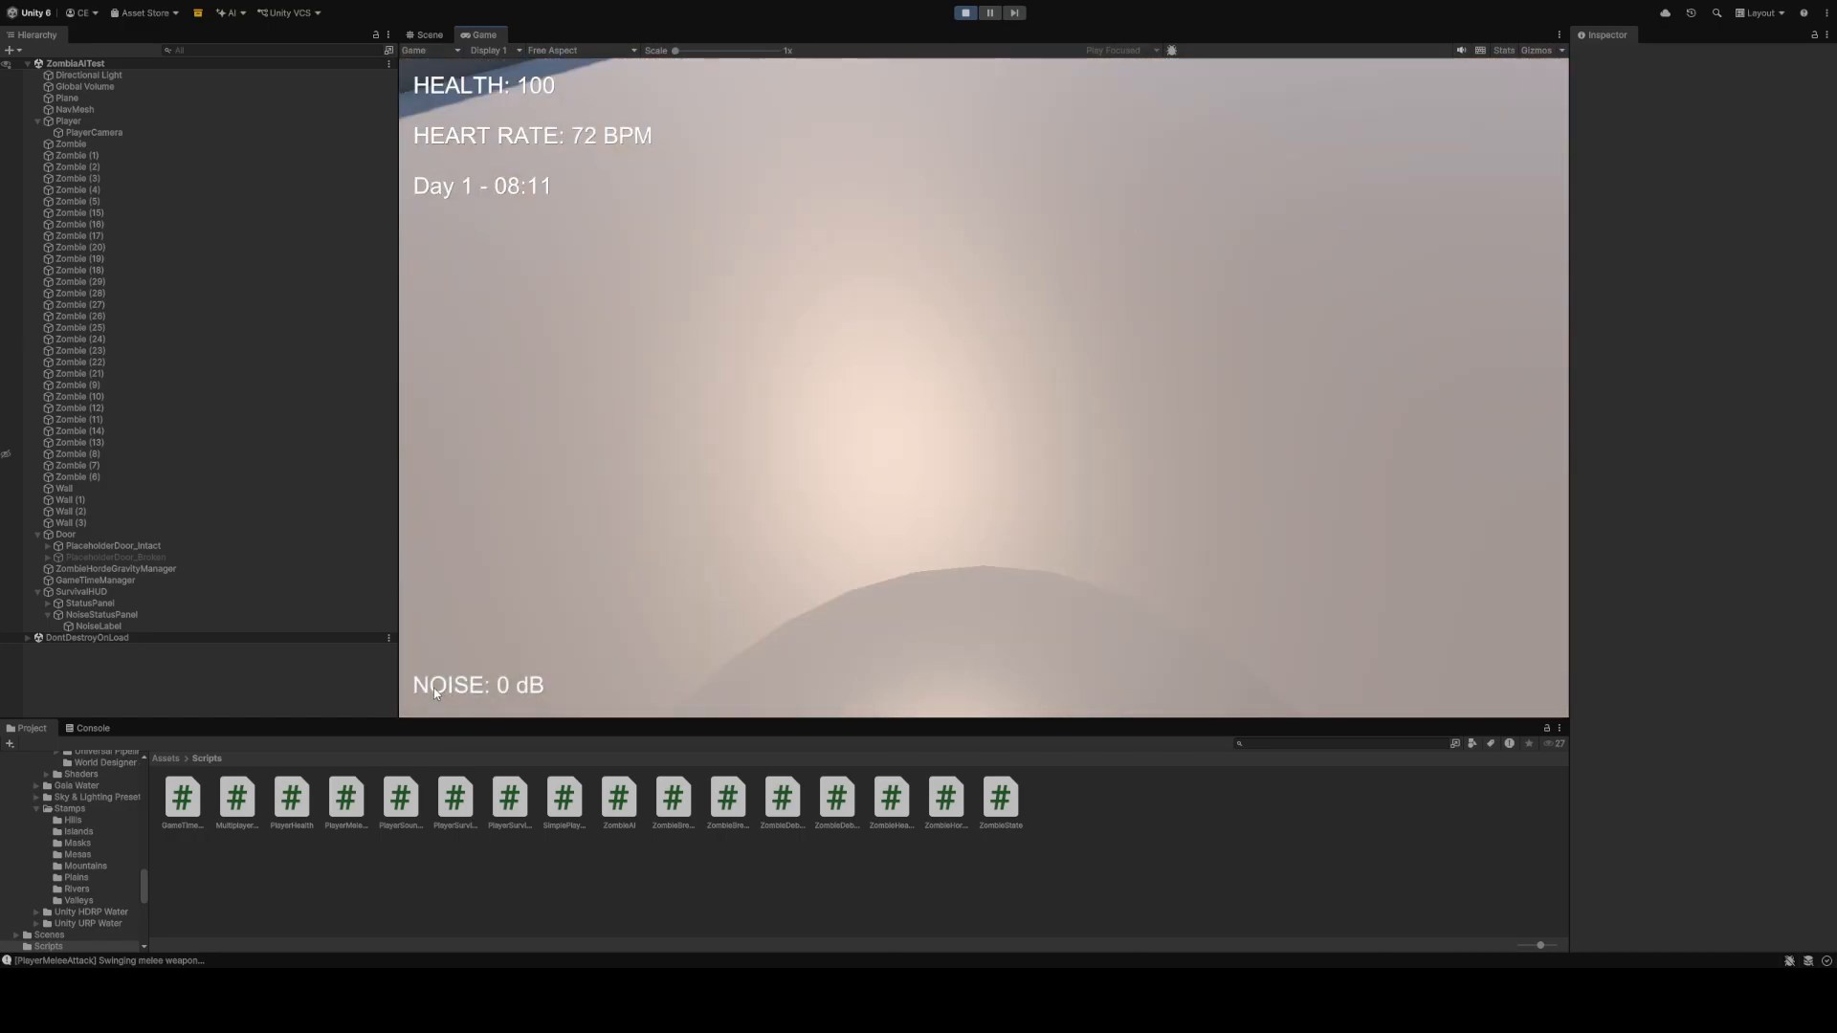
# Walk the player around beside the wall to check the noise and heart rate readouts on the HUD
pyautogui.press('w')
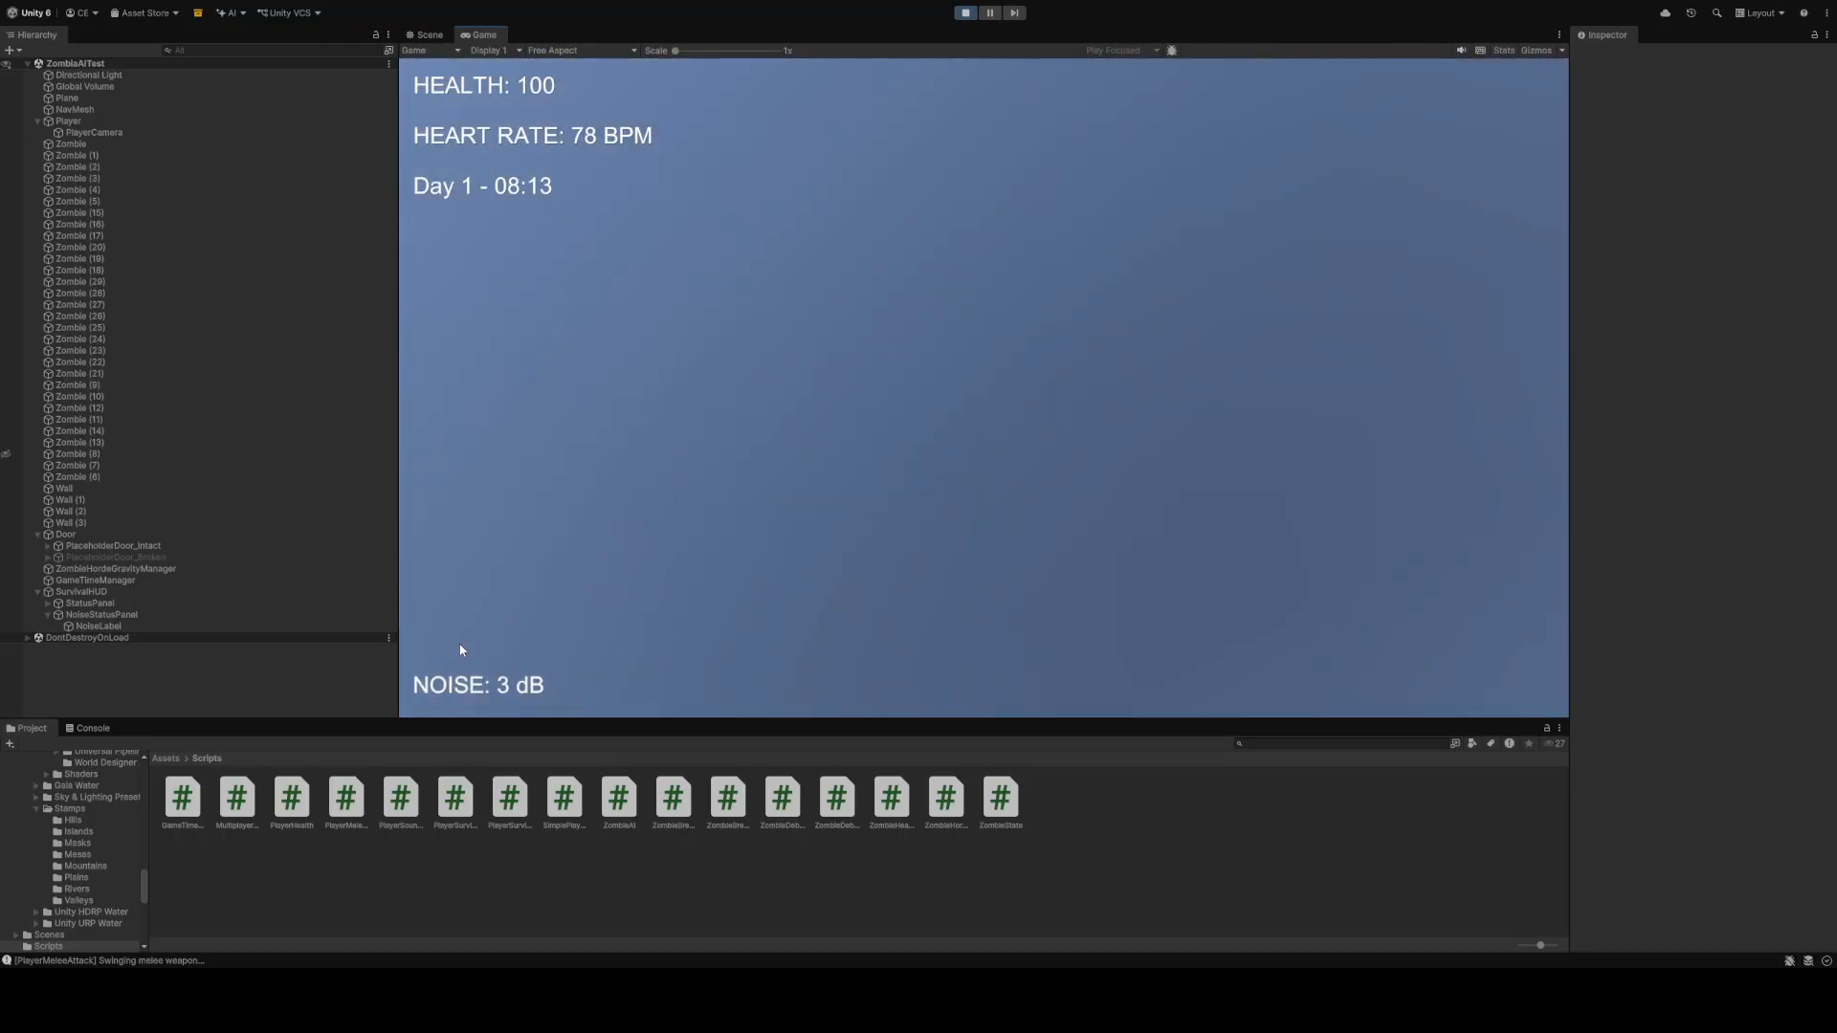
pyautogui.press('w')
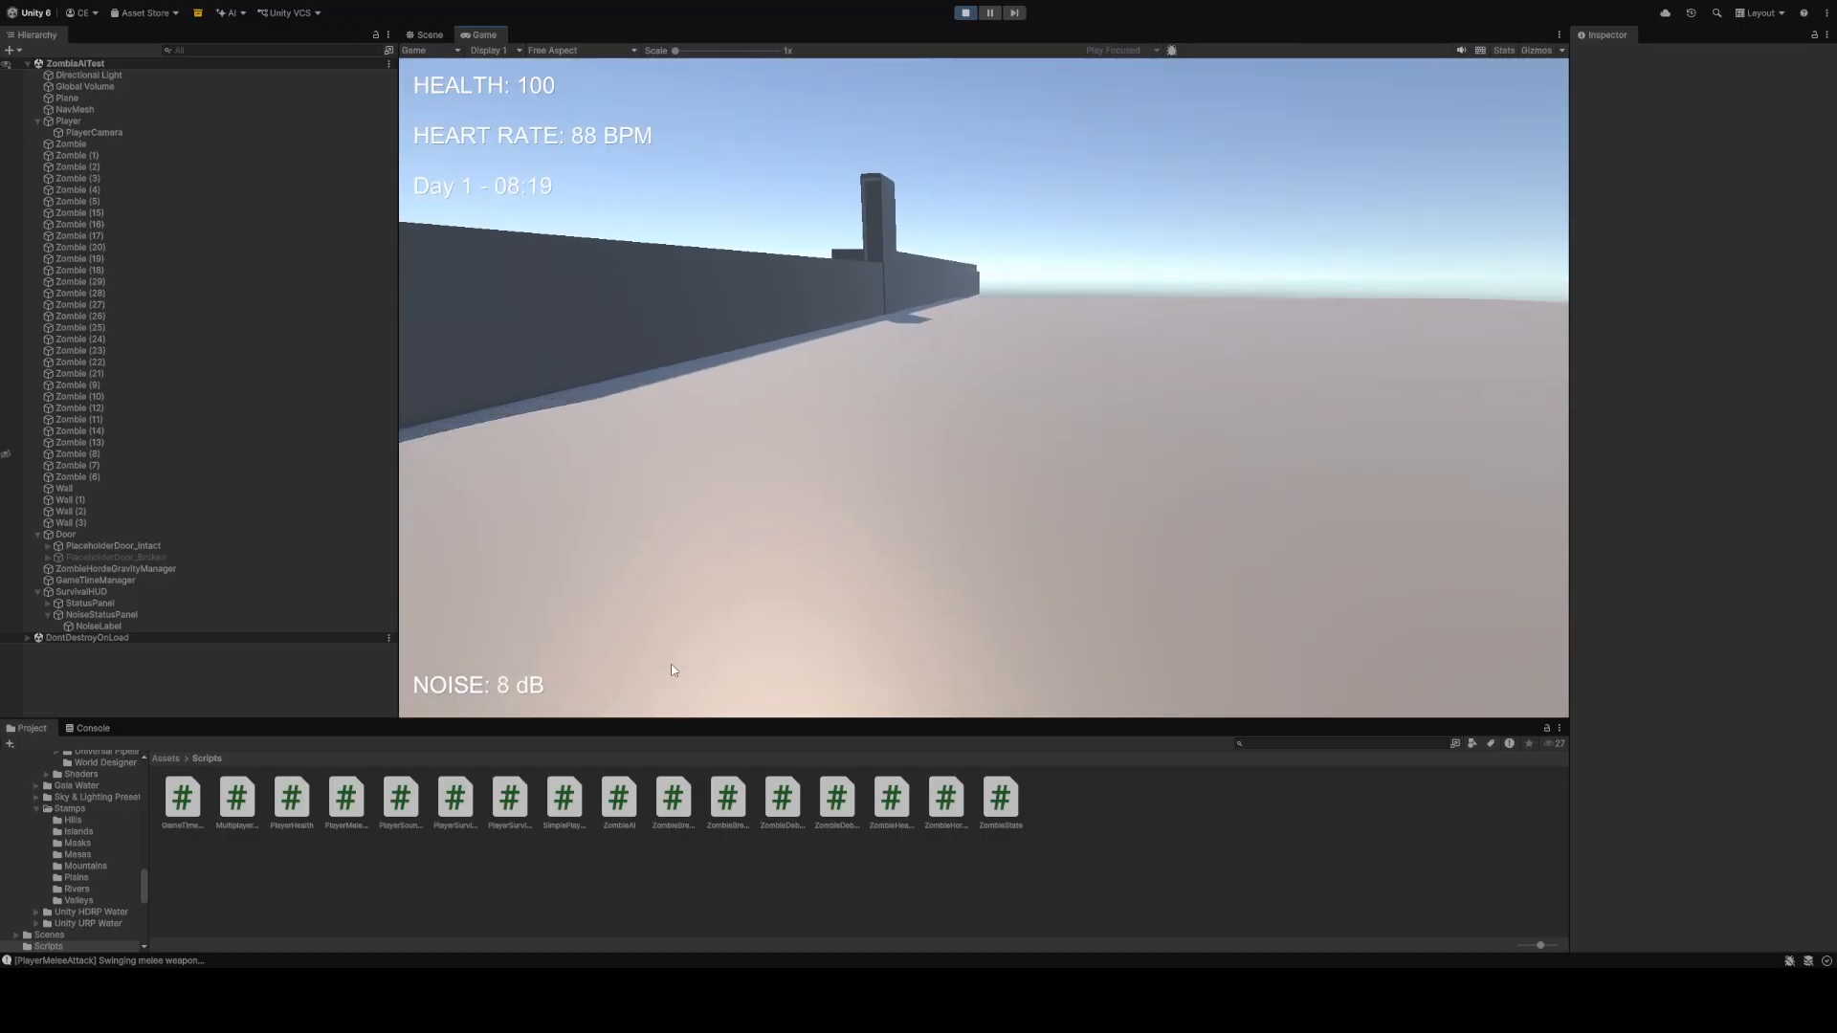
pyautogui.press('w')
pyautogui.press('w')
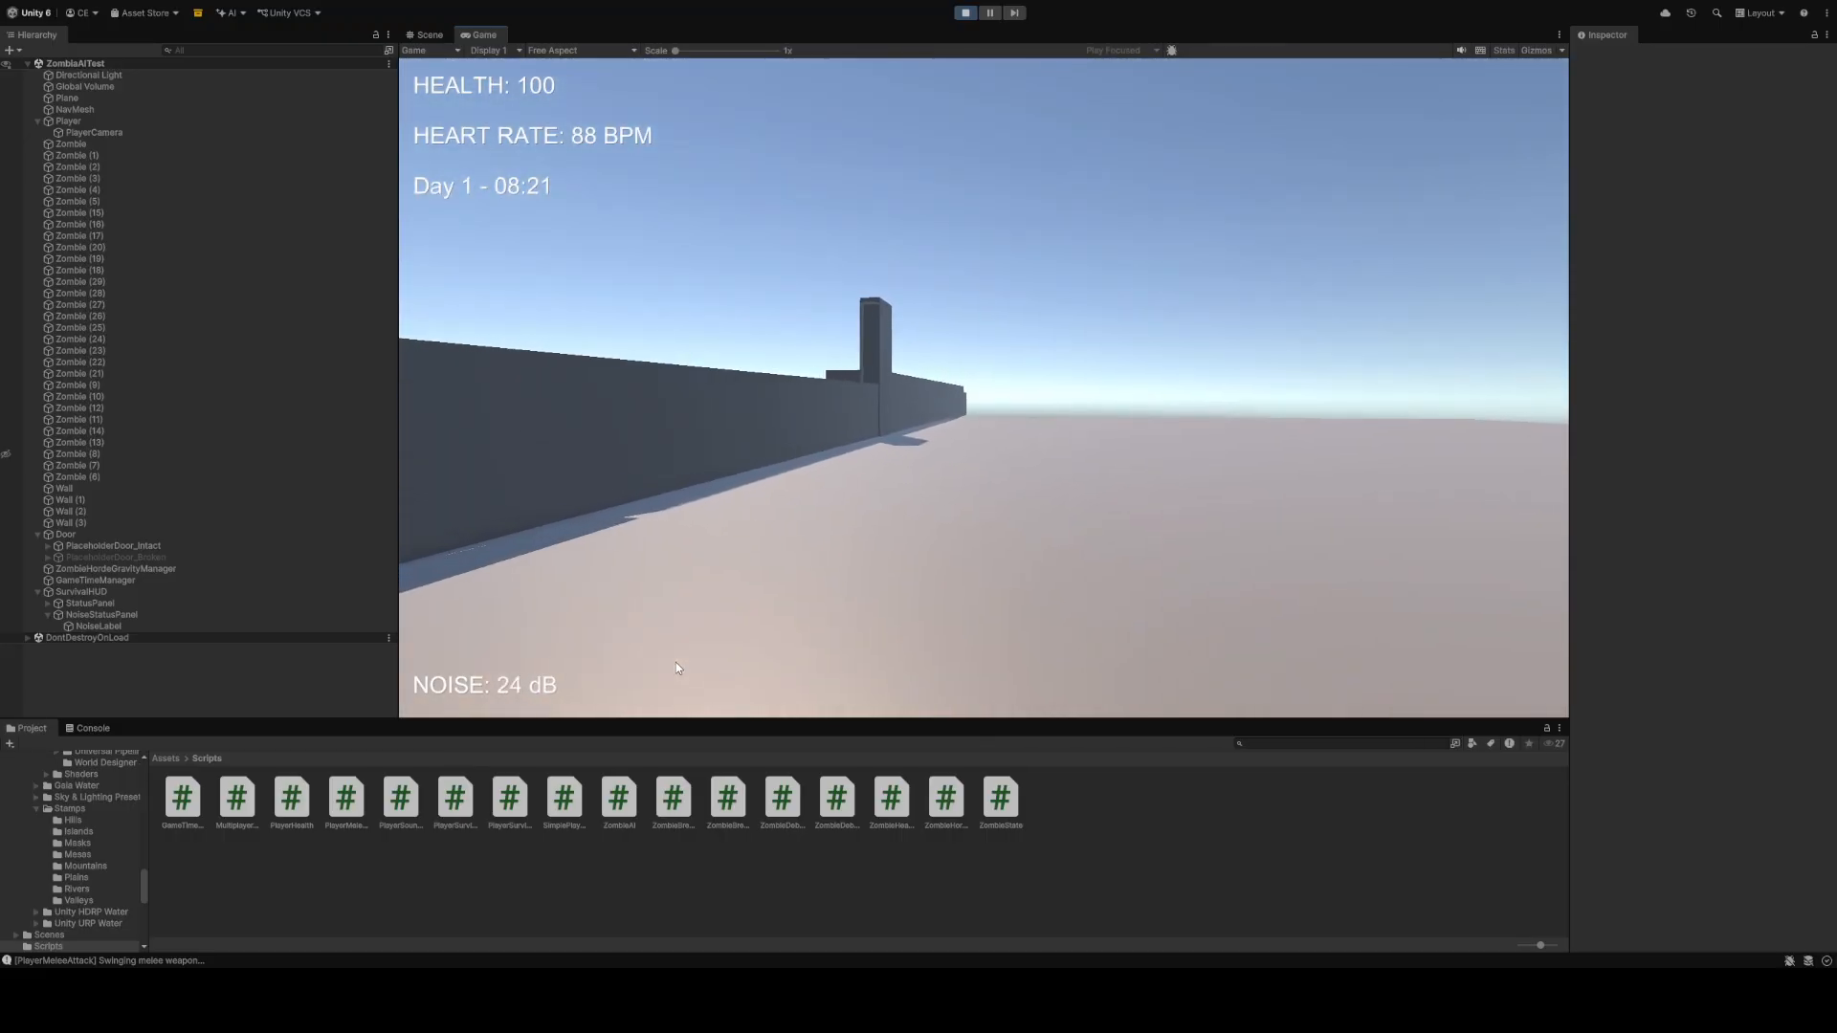
pyautogui.press('w')
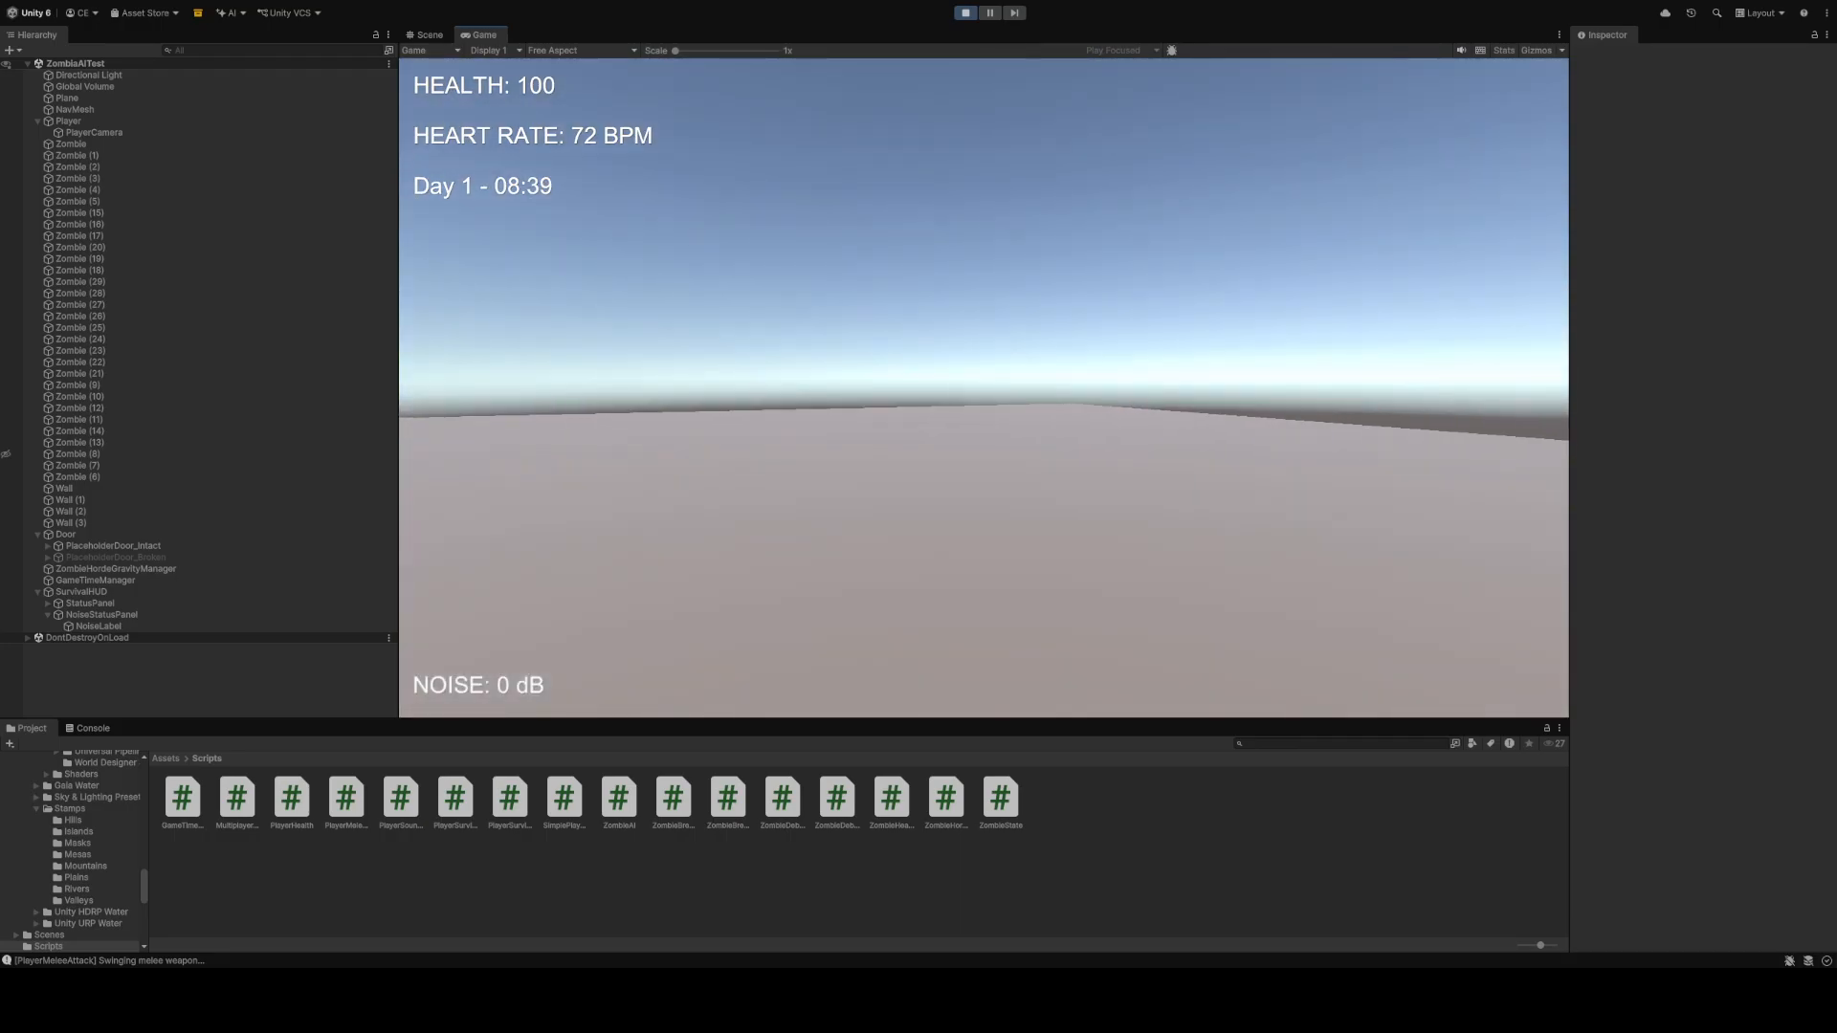
# Run the player across the open ground in front of the wall to test how exertion affects heart rate and noise
pyautogui.press('w')
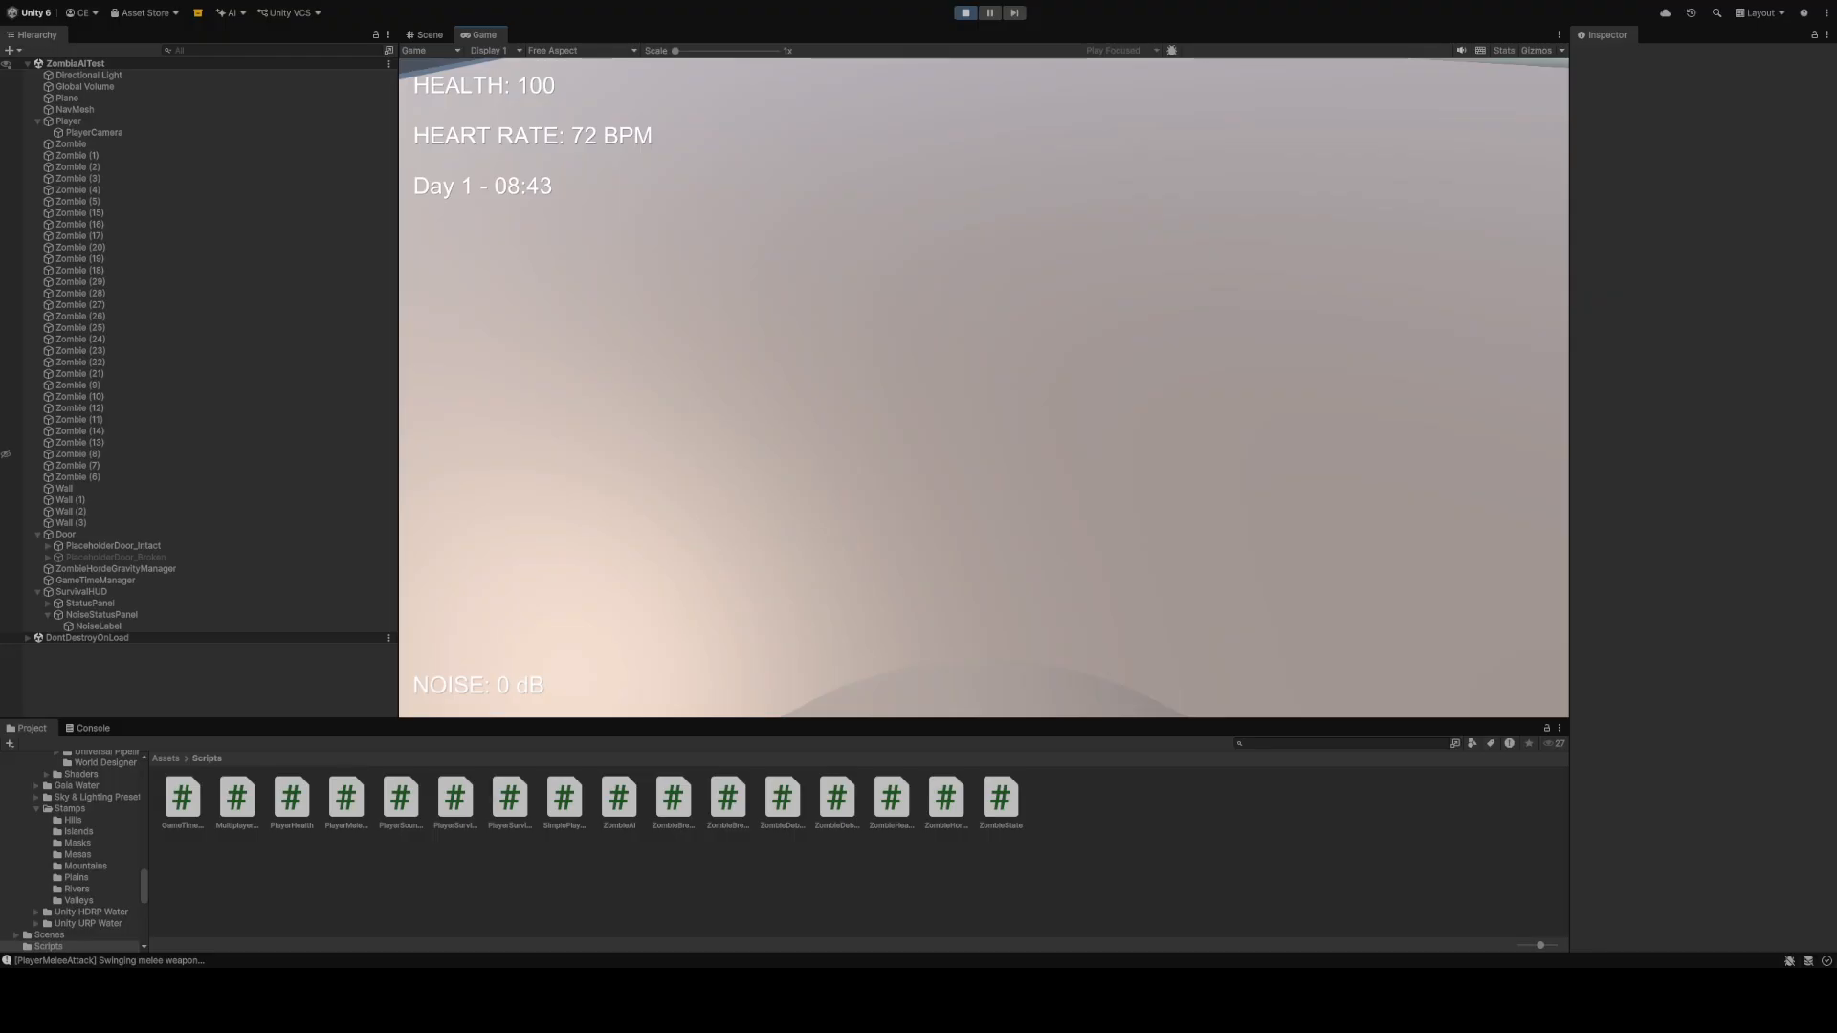
pyautogui.press('w')
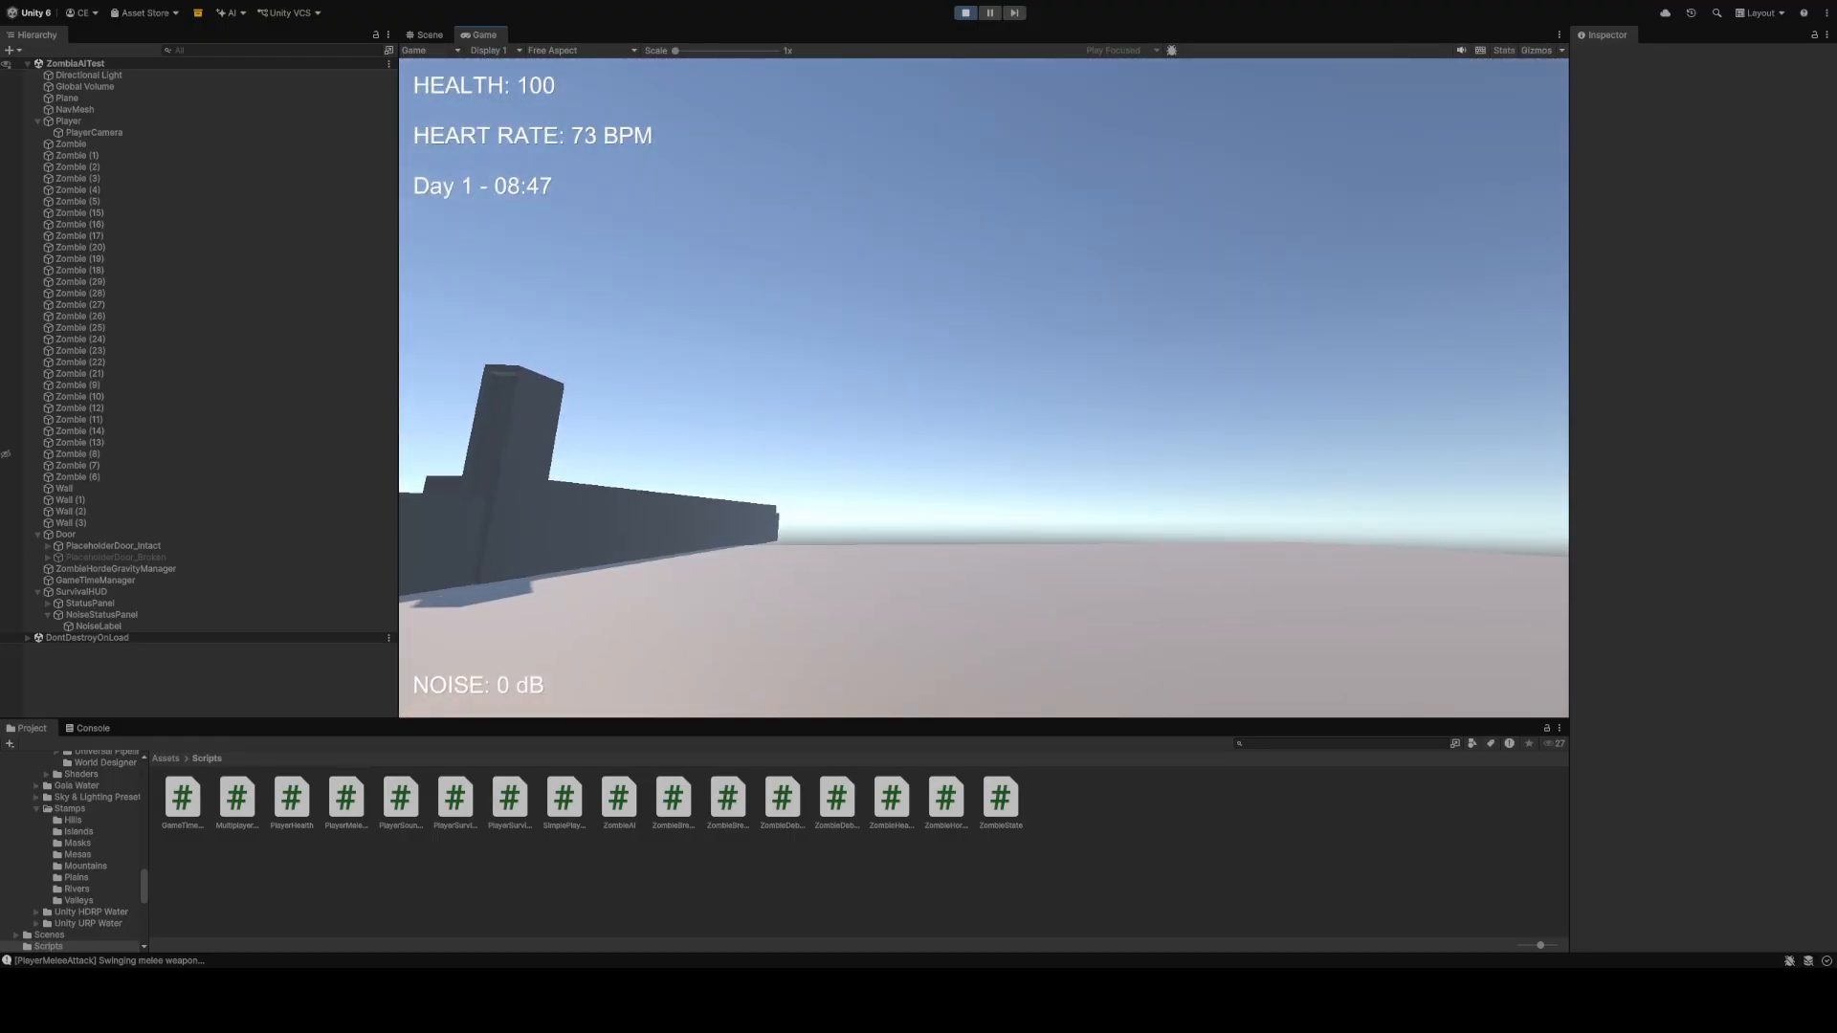
pyautogui.press('w')
pyautogui.press('w')
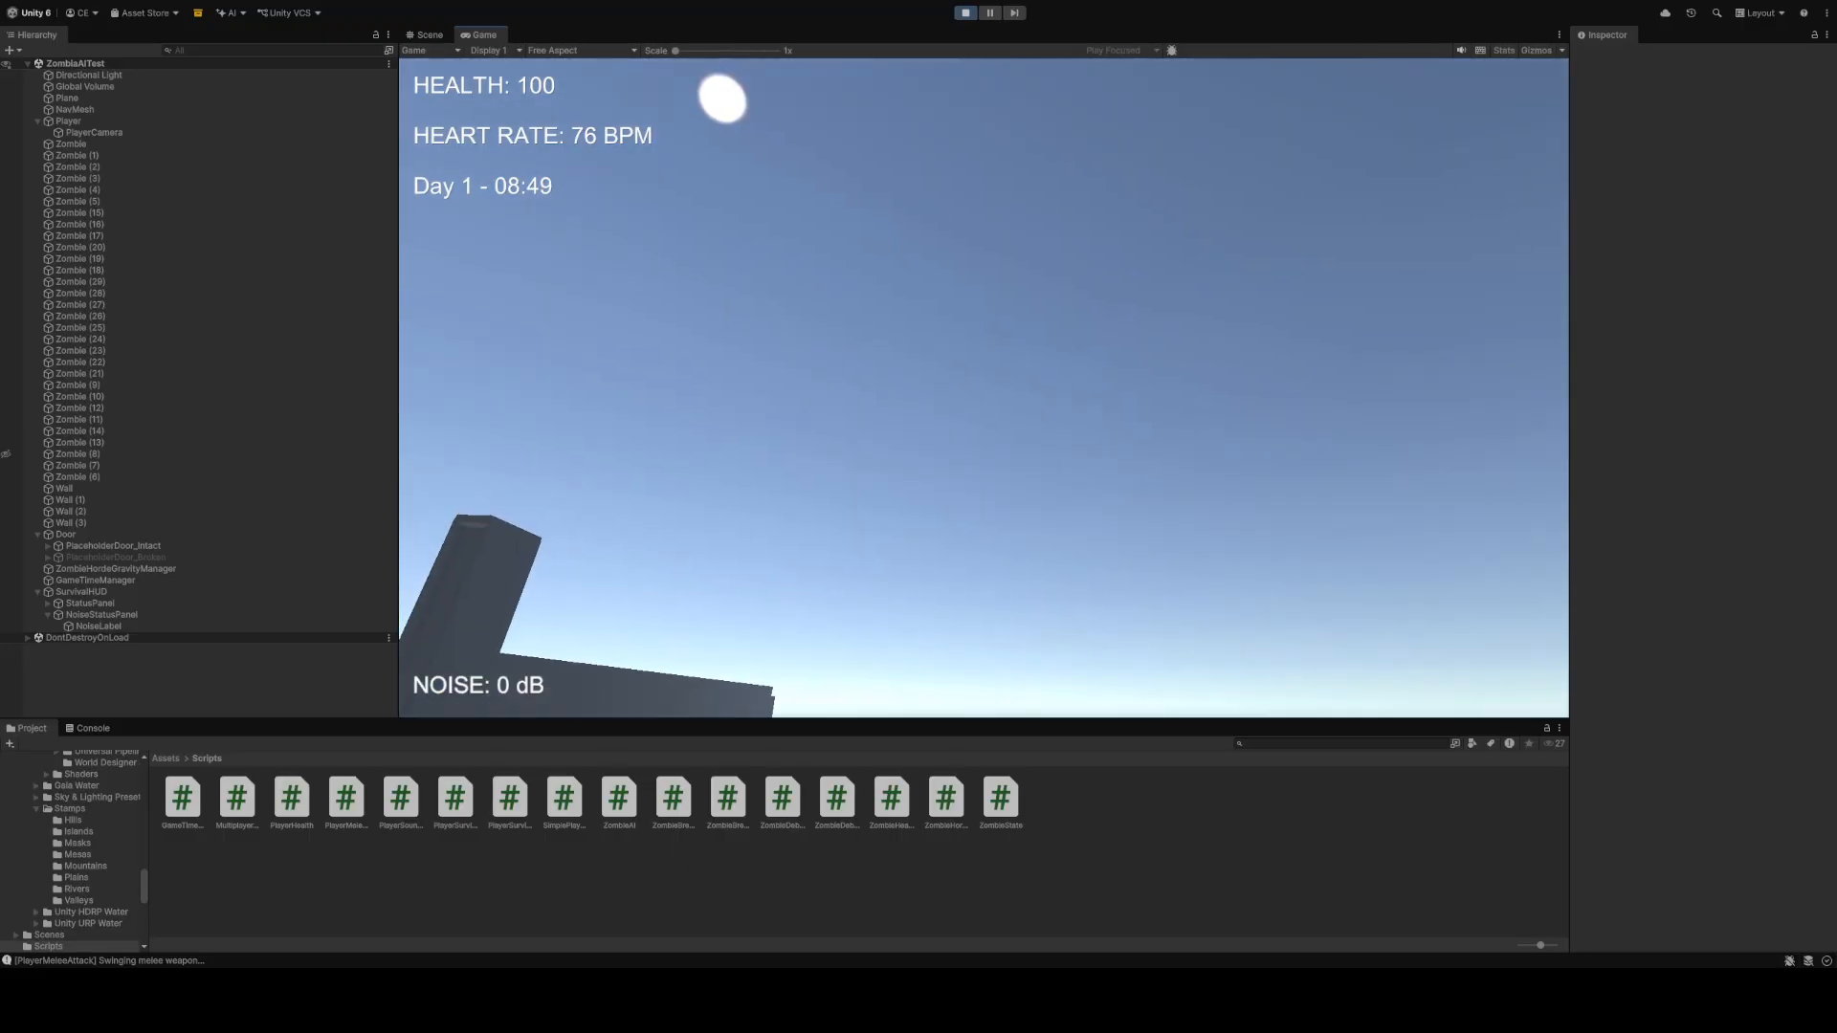
pyautogui.press('w')
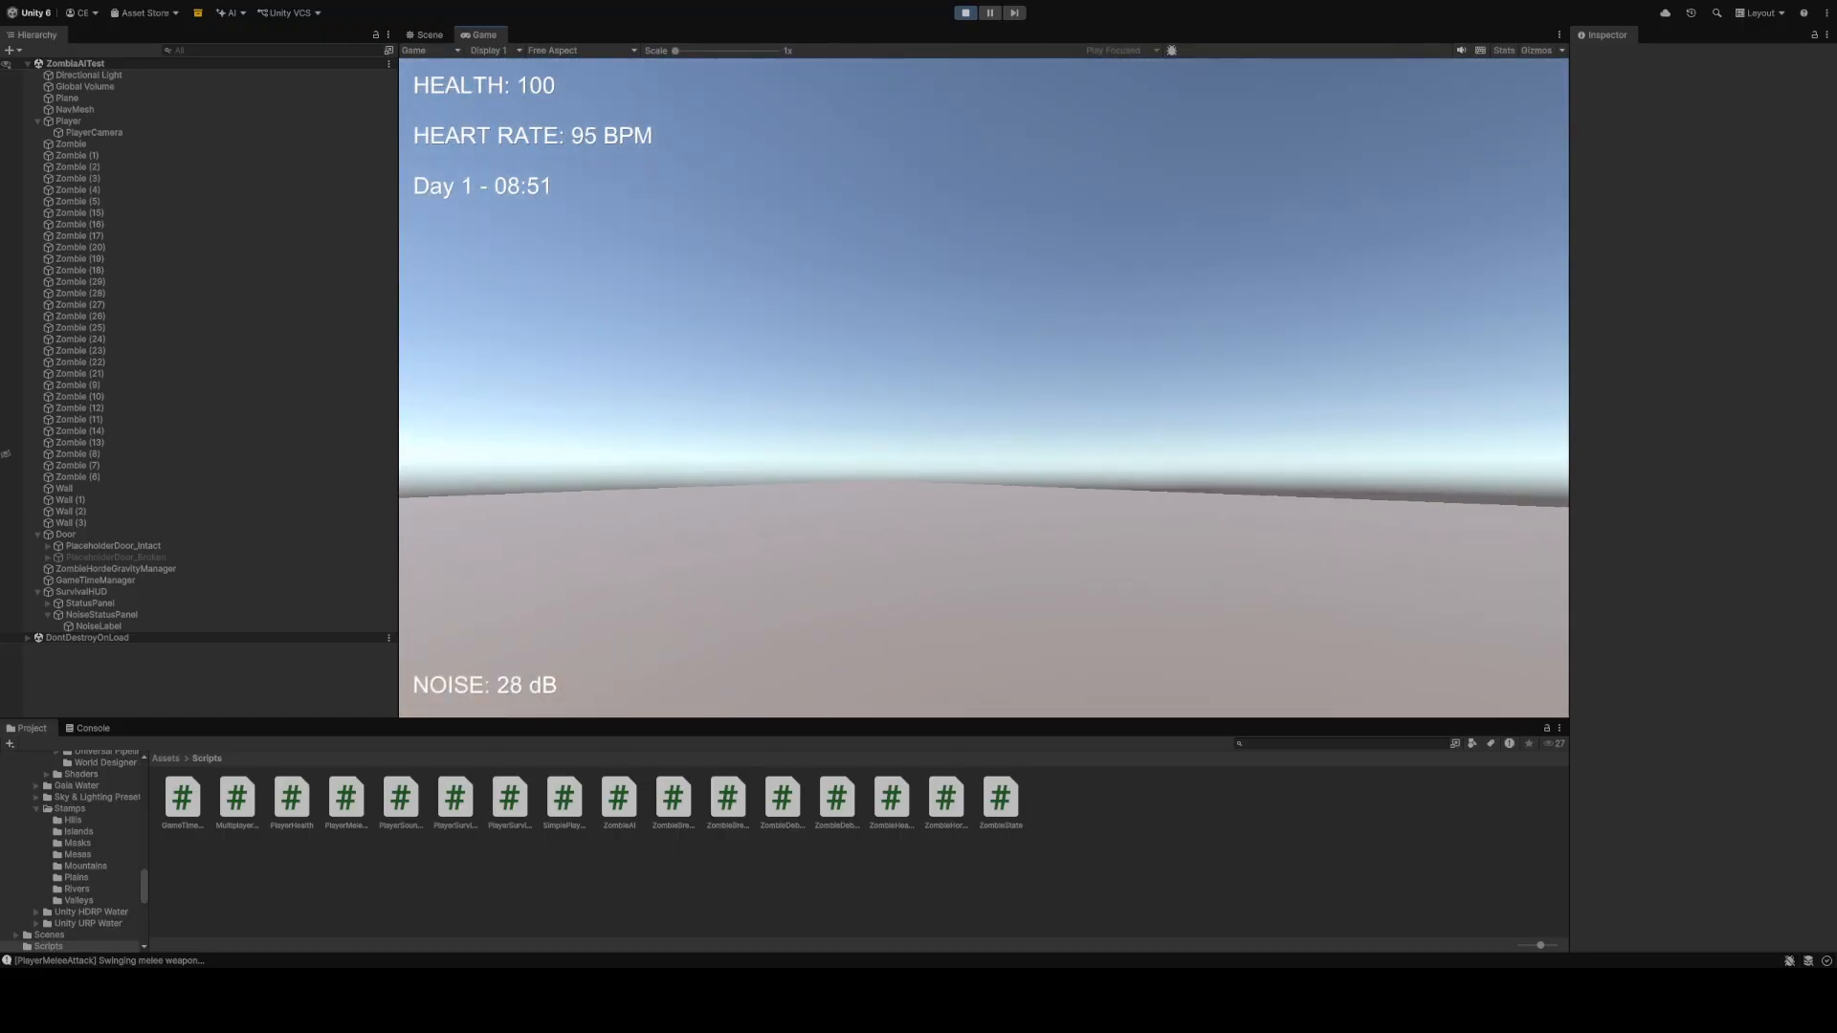
pyautogui.press('w')
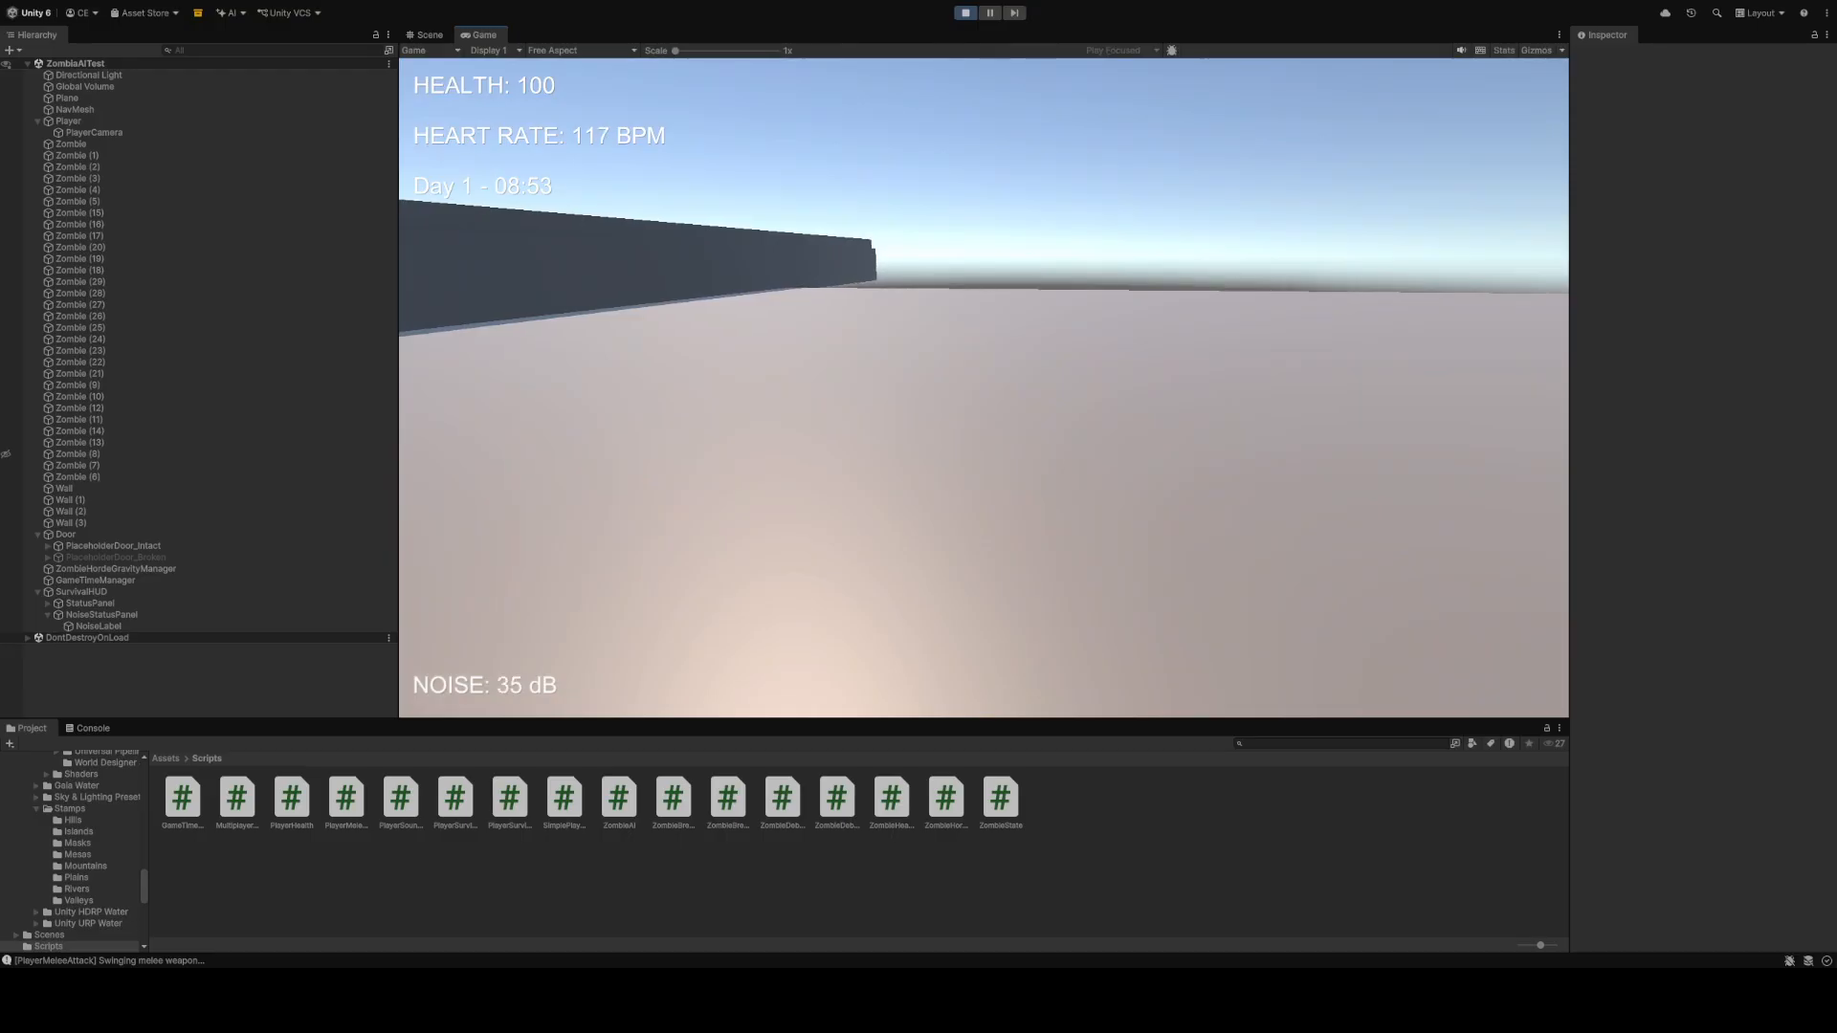
pyautogui.press('w')
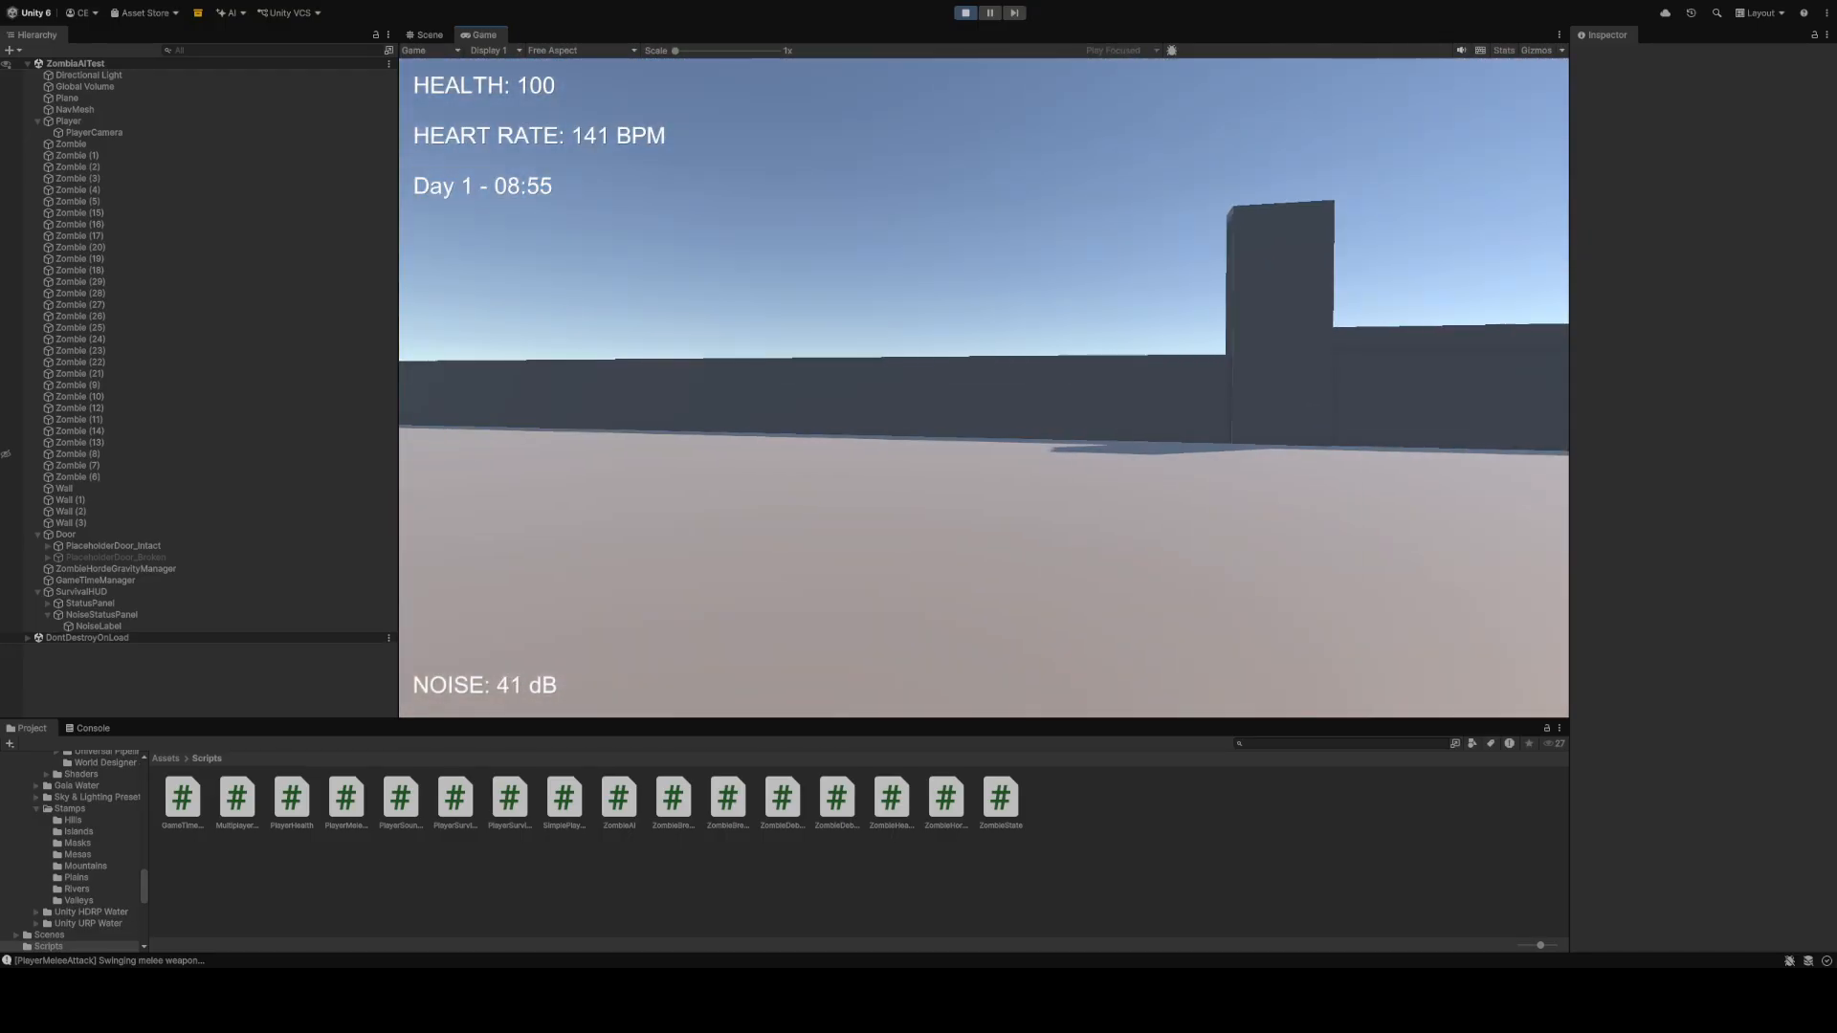
pyautogui.press('w')
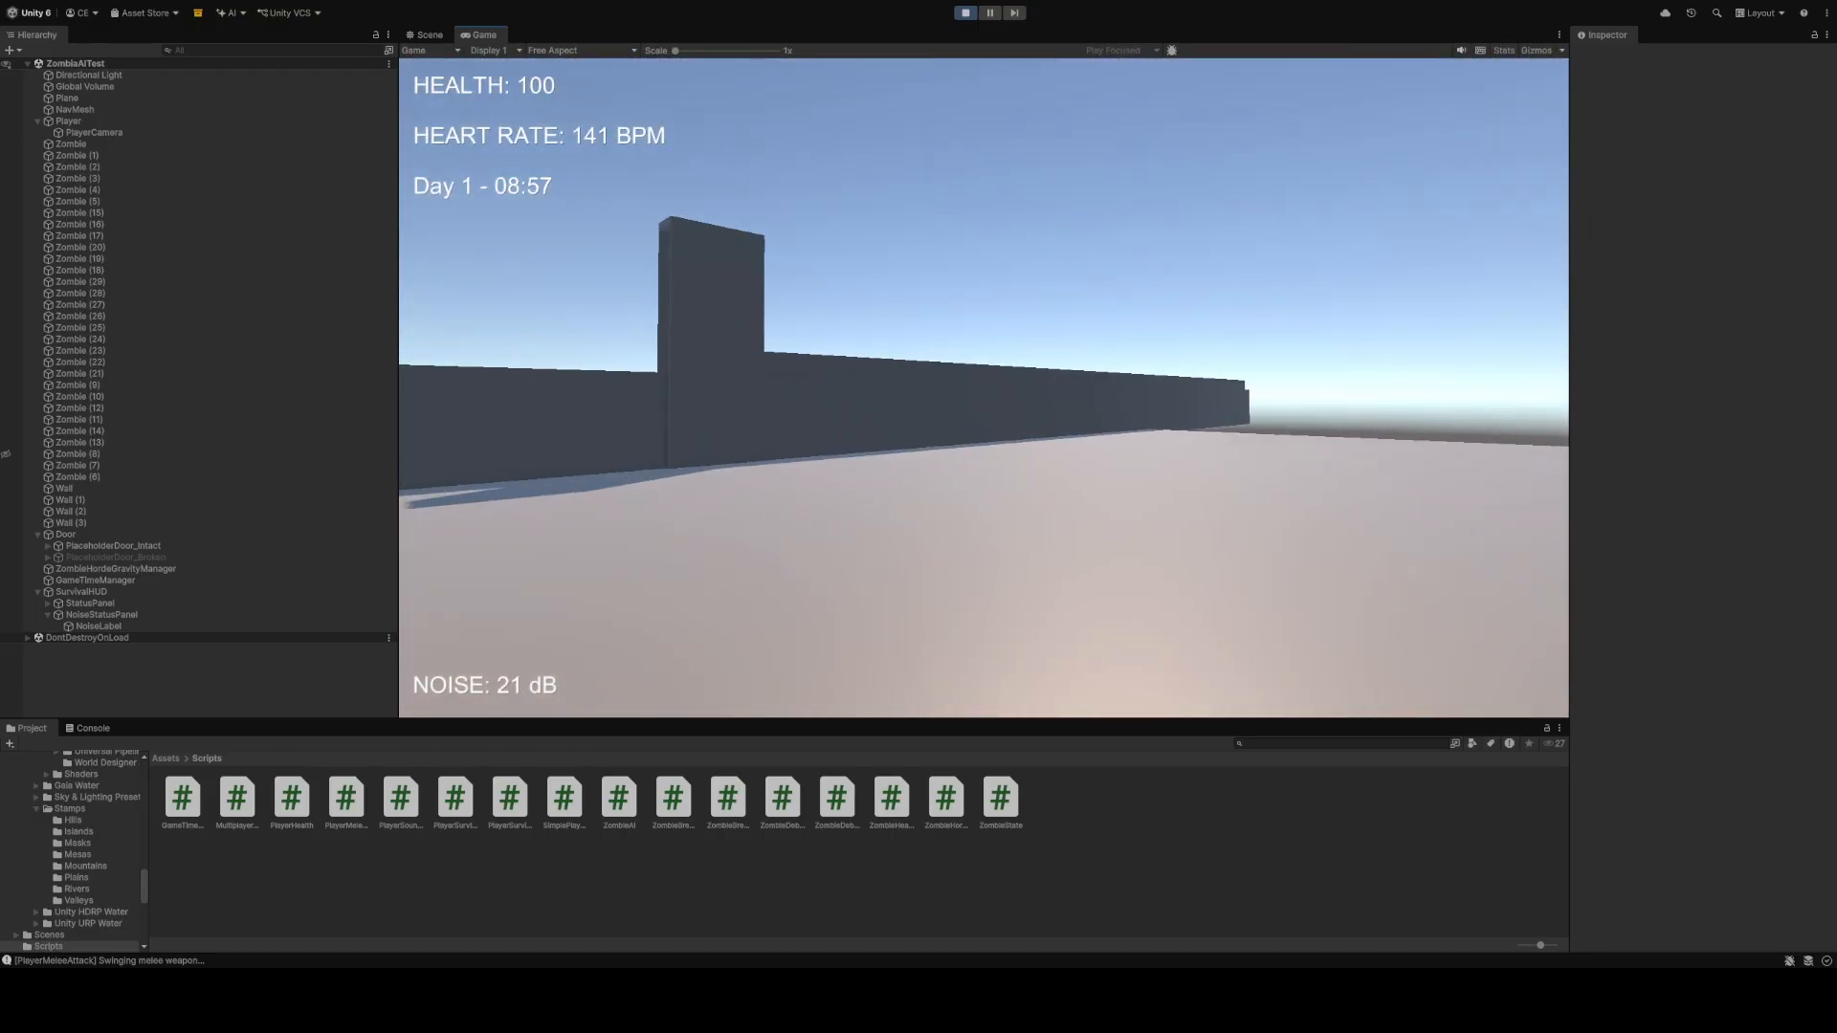
pyautogui.press('w')
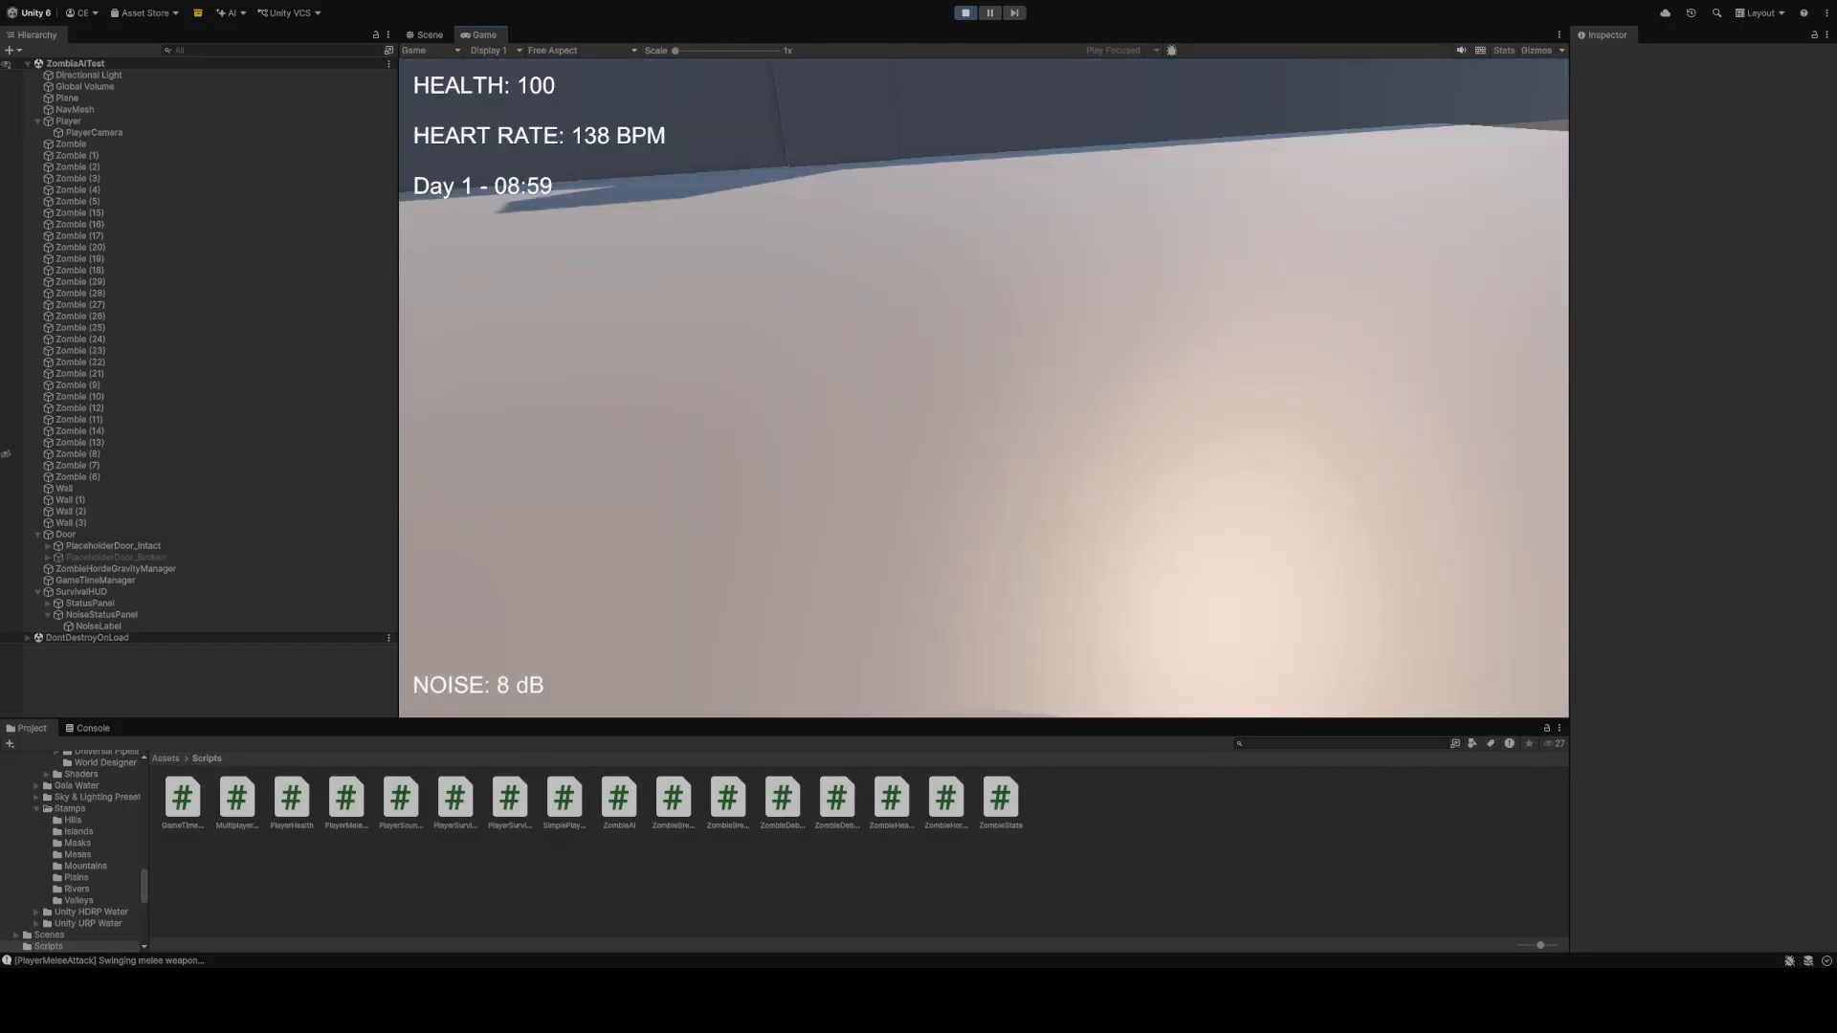
# Move the player along the wall and around its open end to face the zombie horde
pyautogui.press('w')
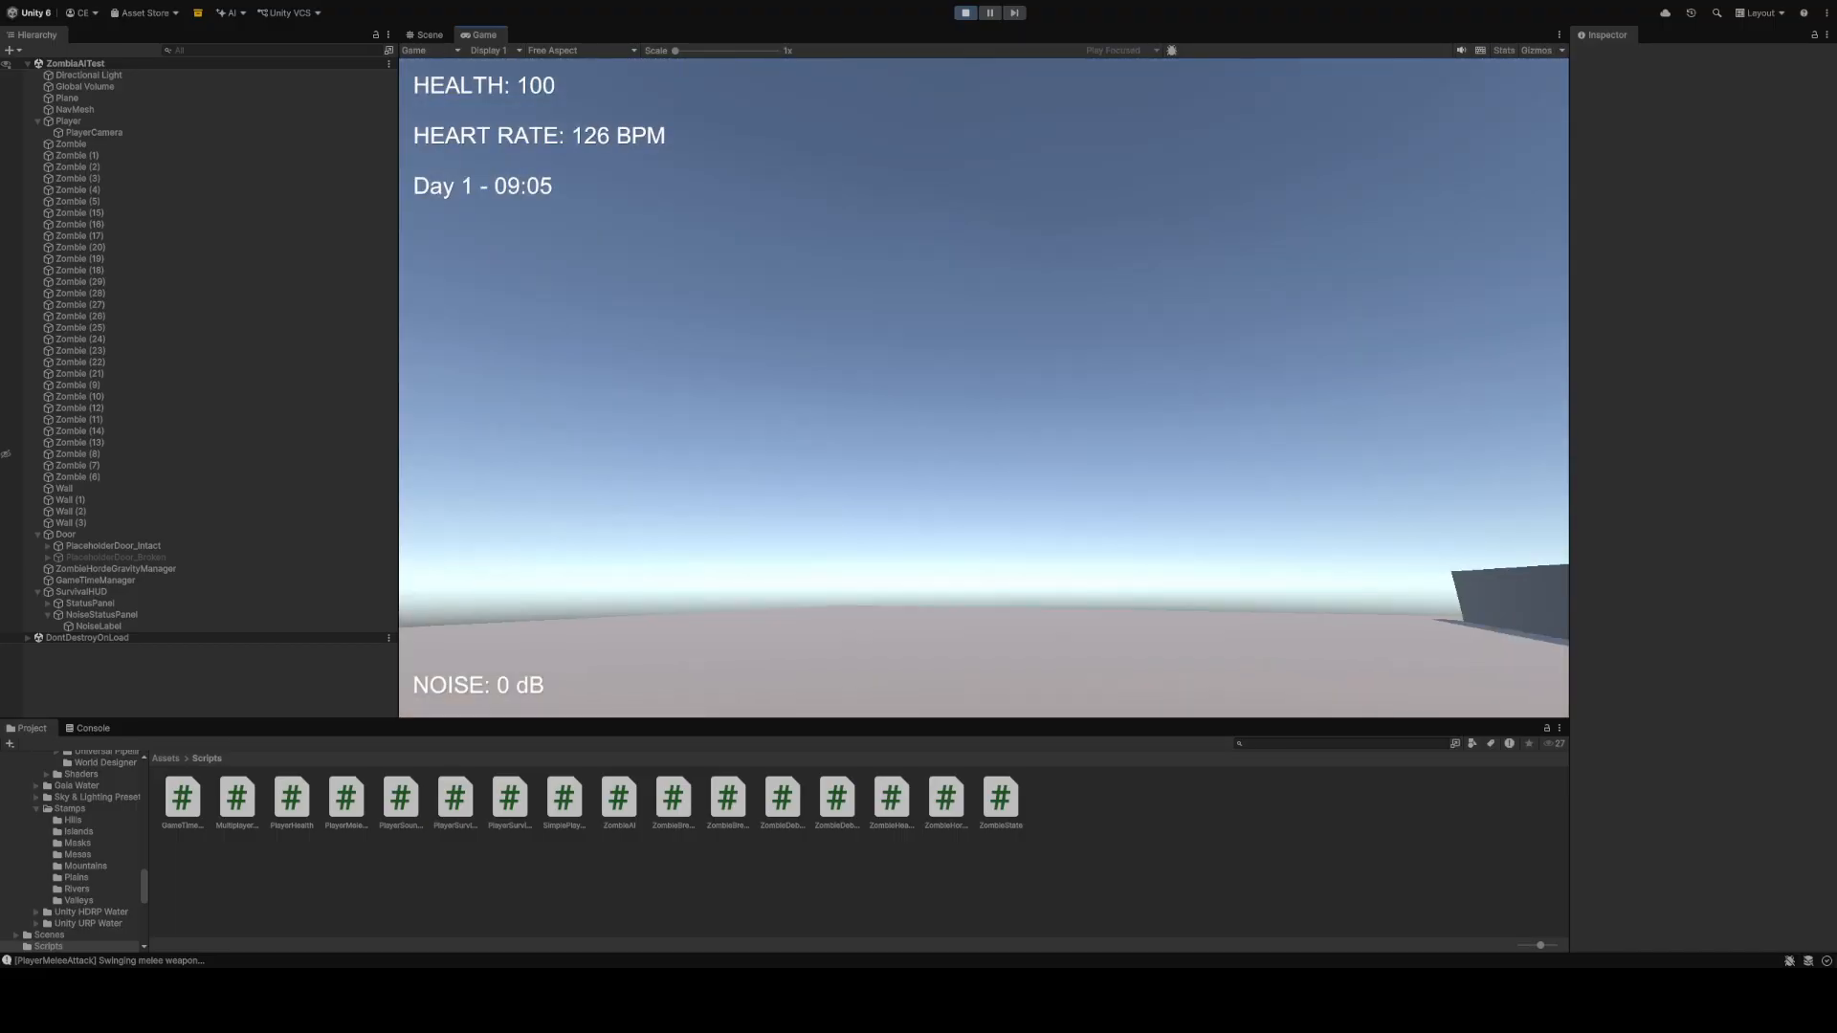
pyautogui.press('w')
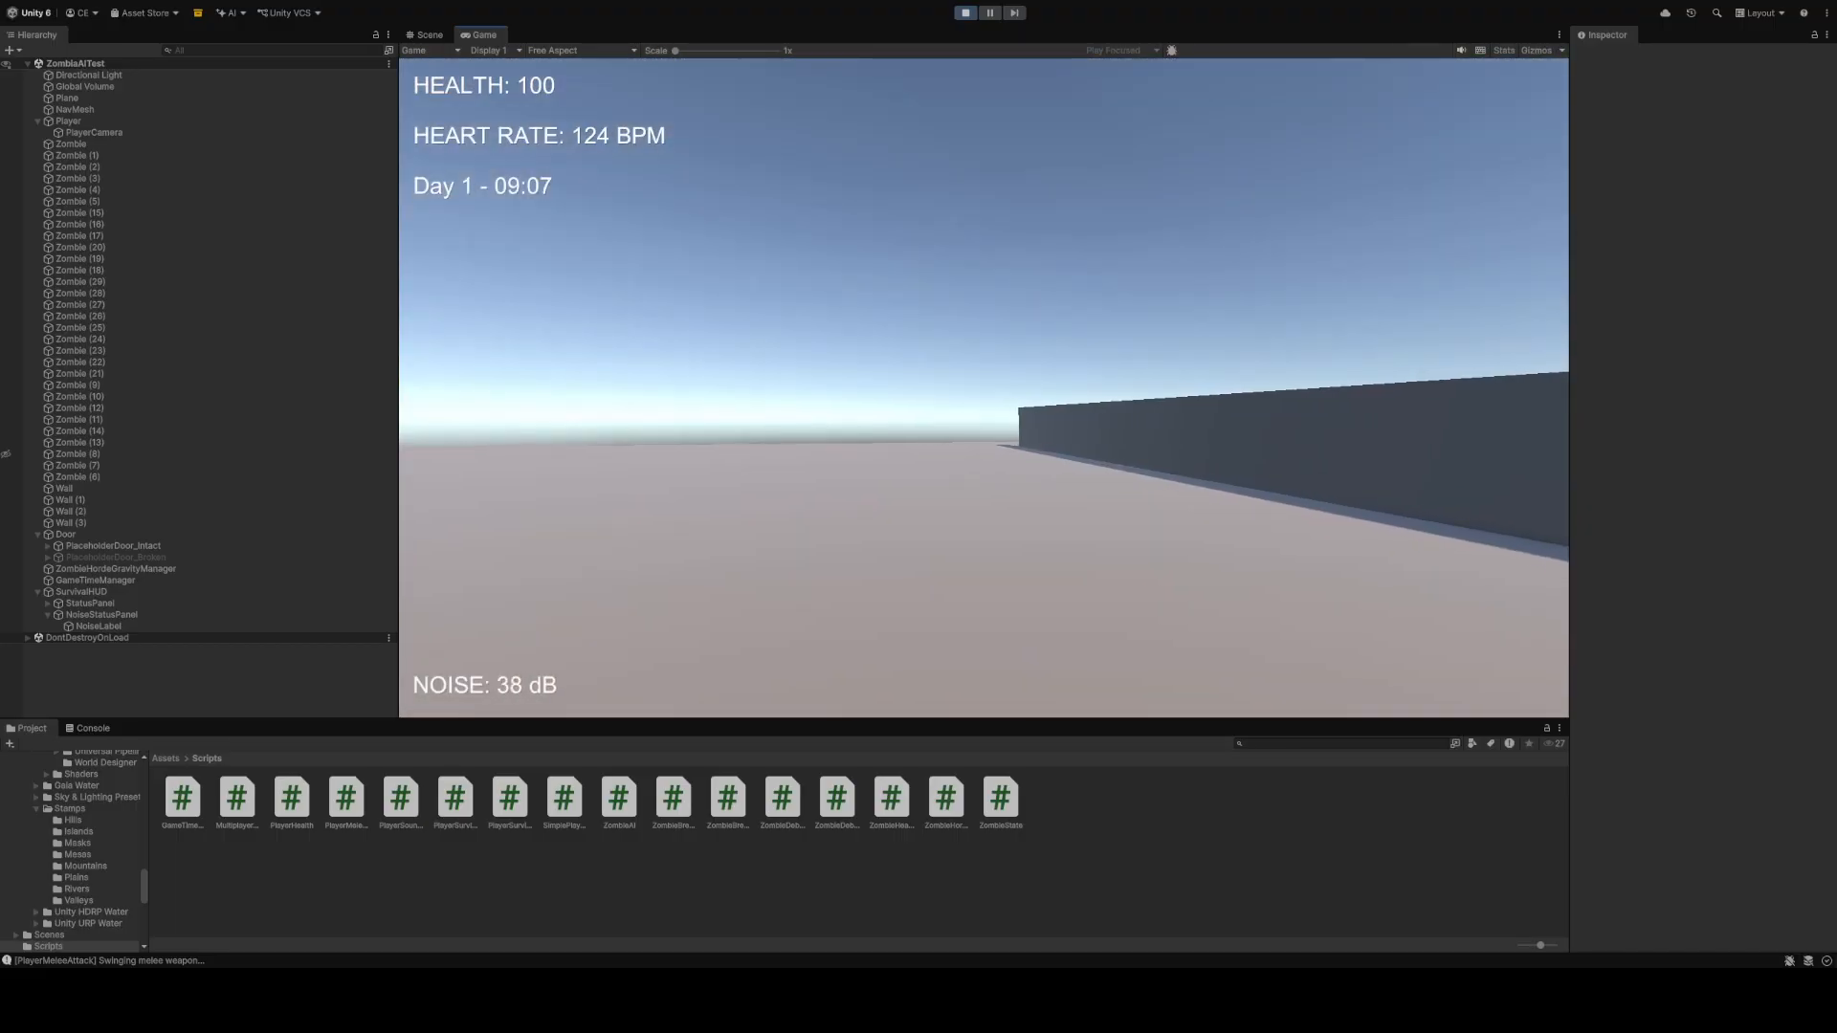
pyautogui.press('a')
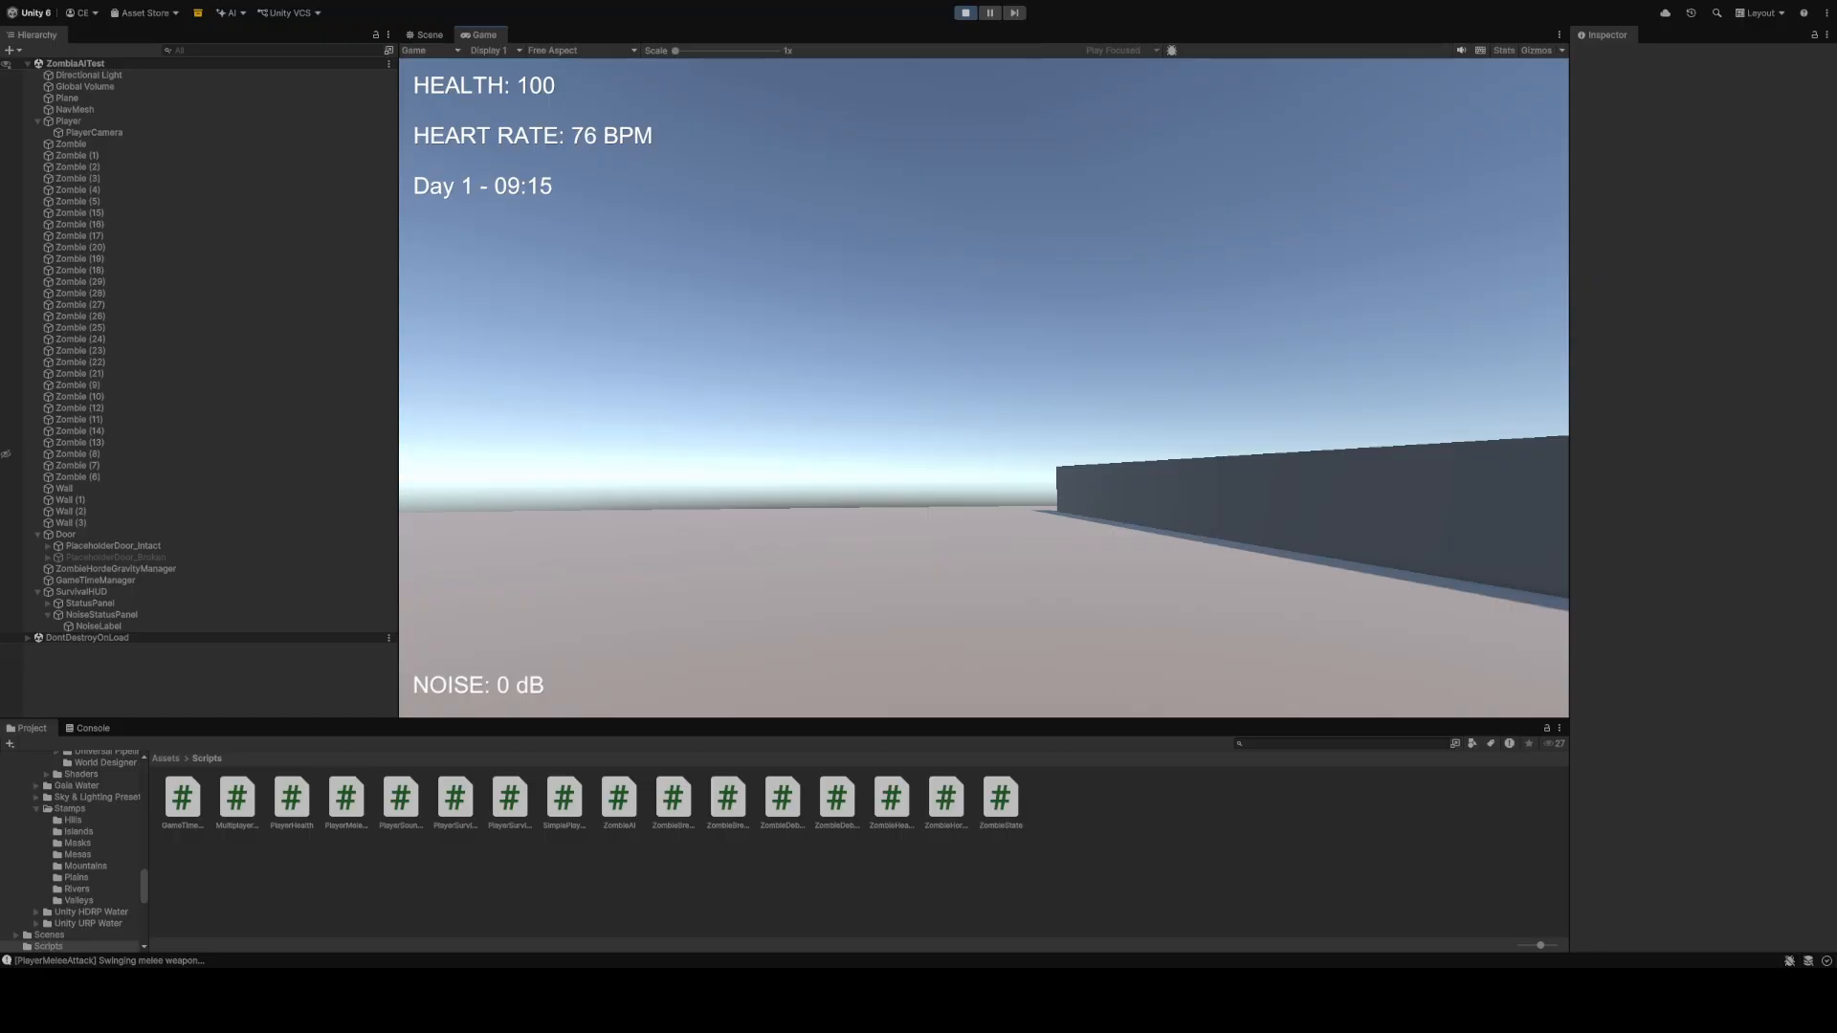
pyautogui.press('w')
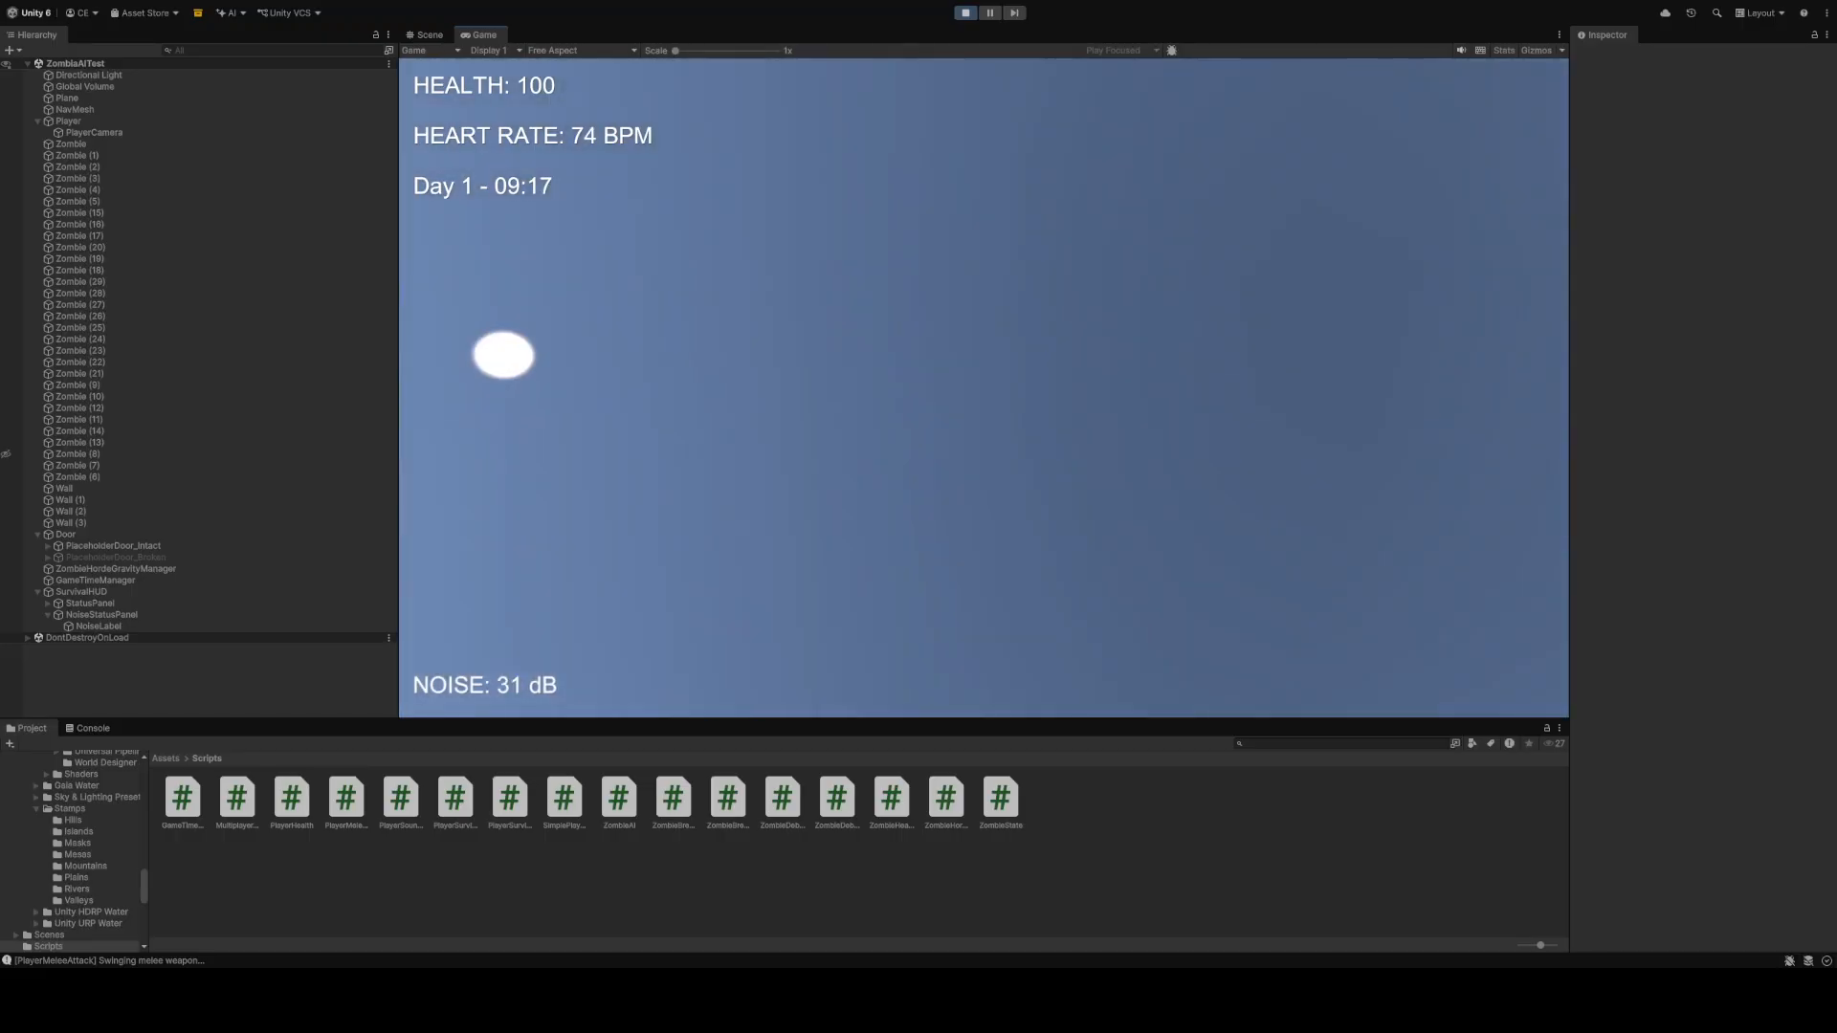
pyautogui.press('w')
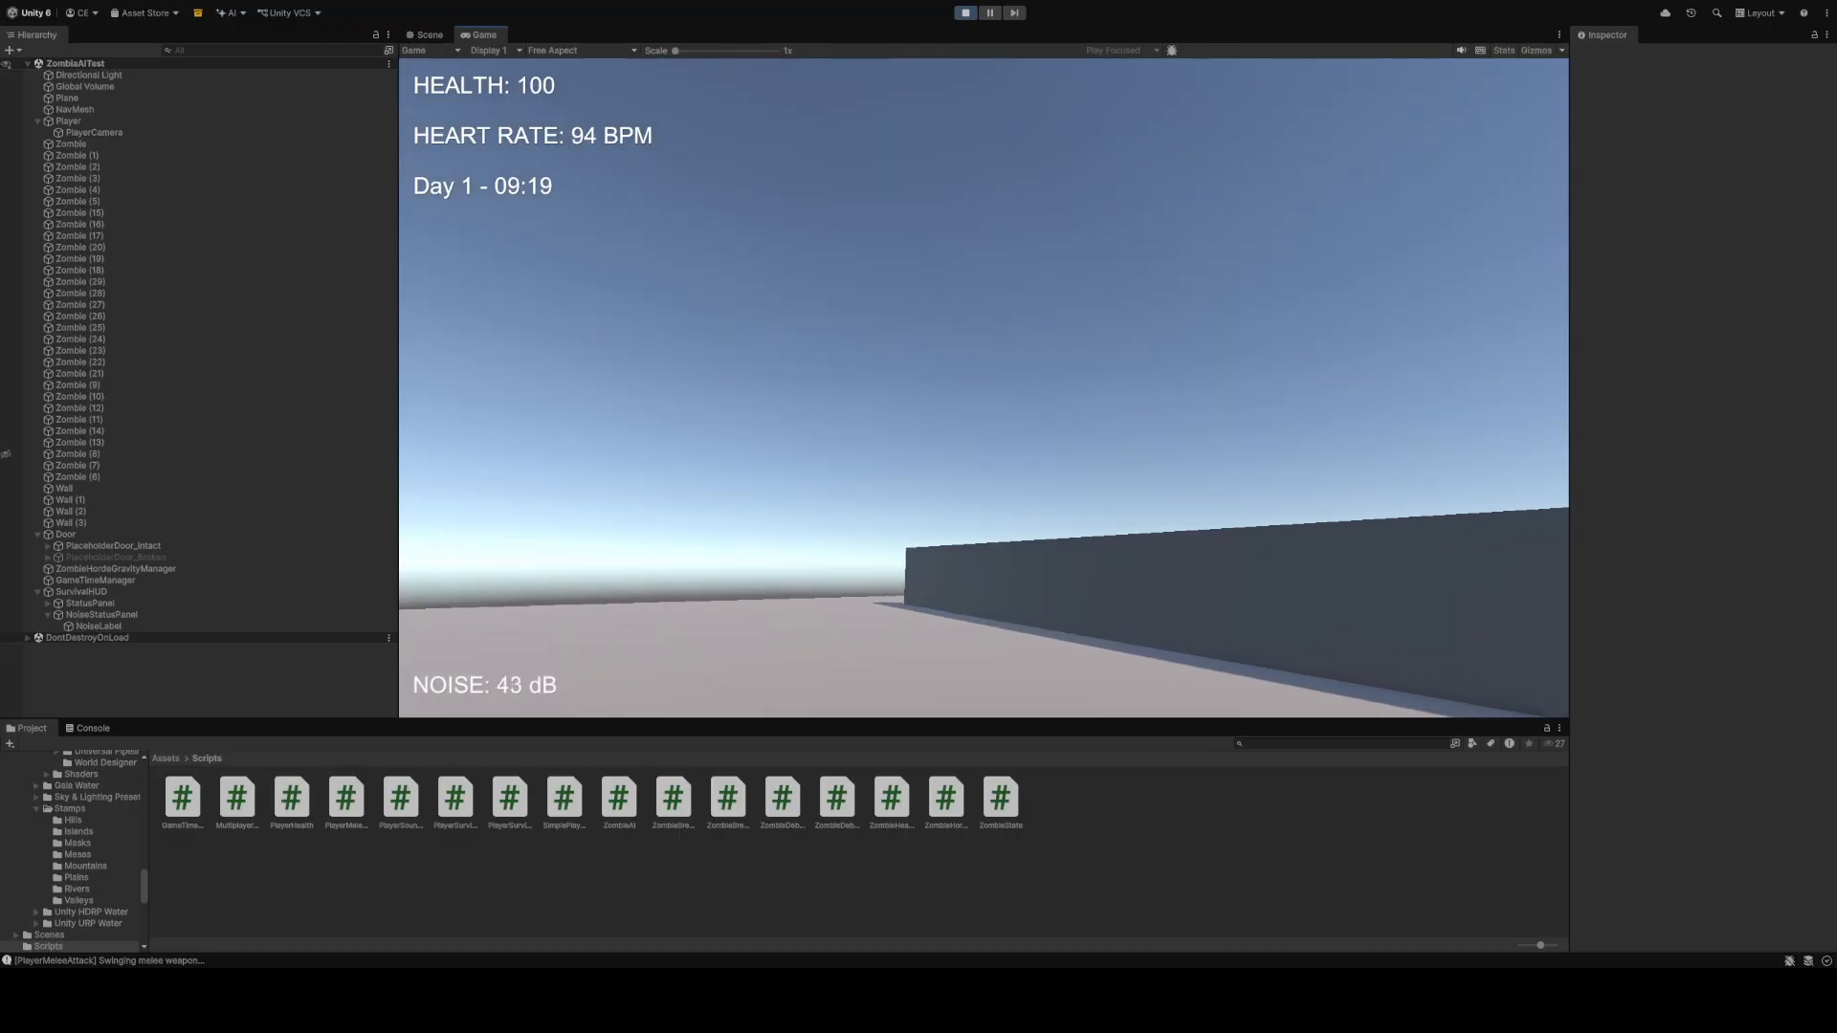
pyautogui.press('w')
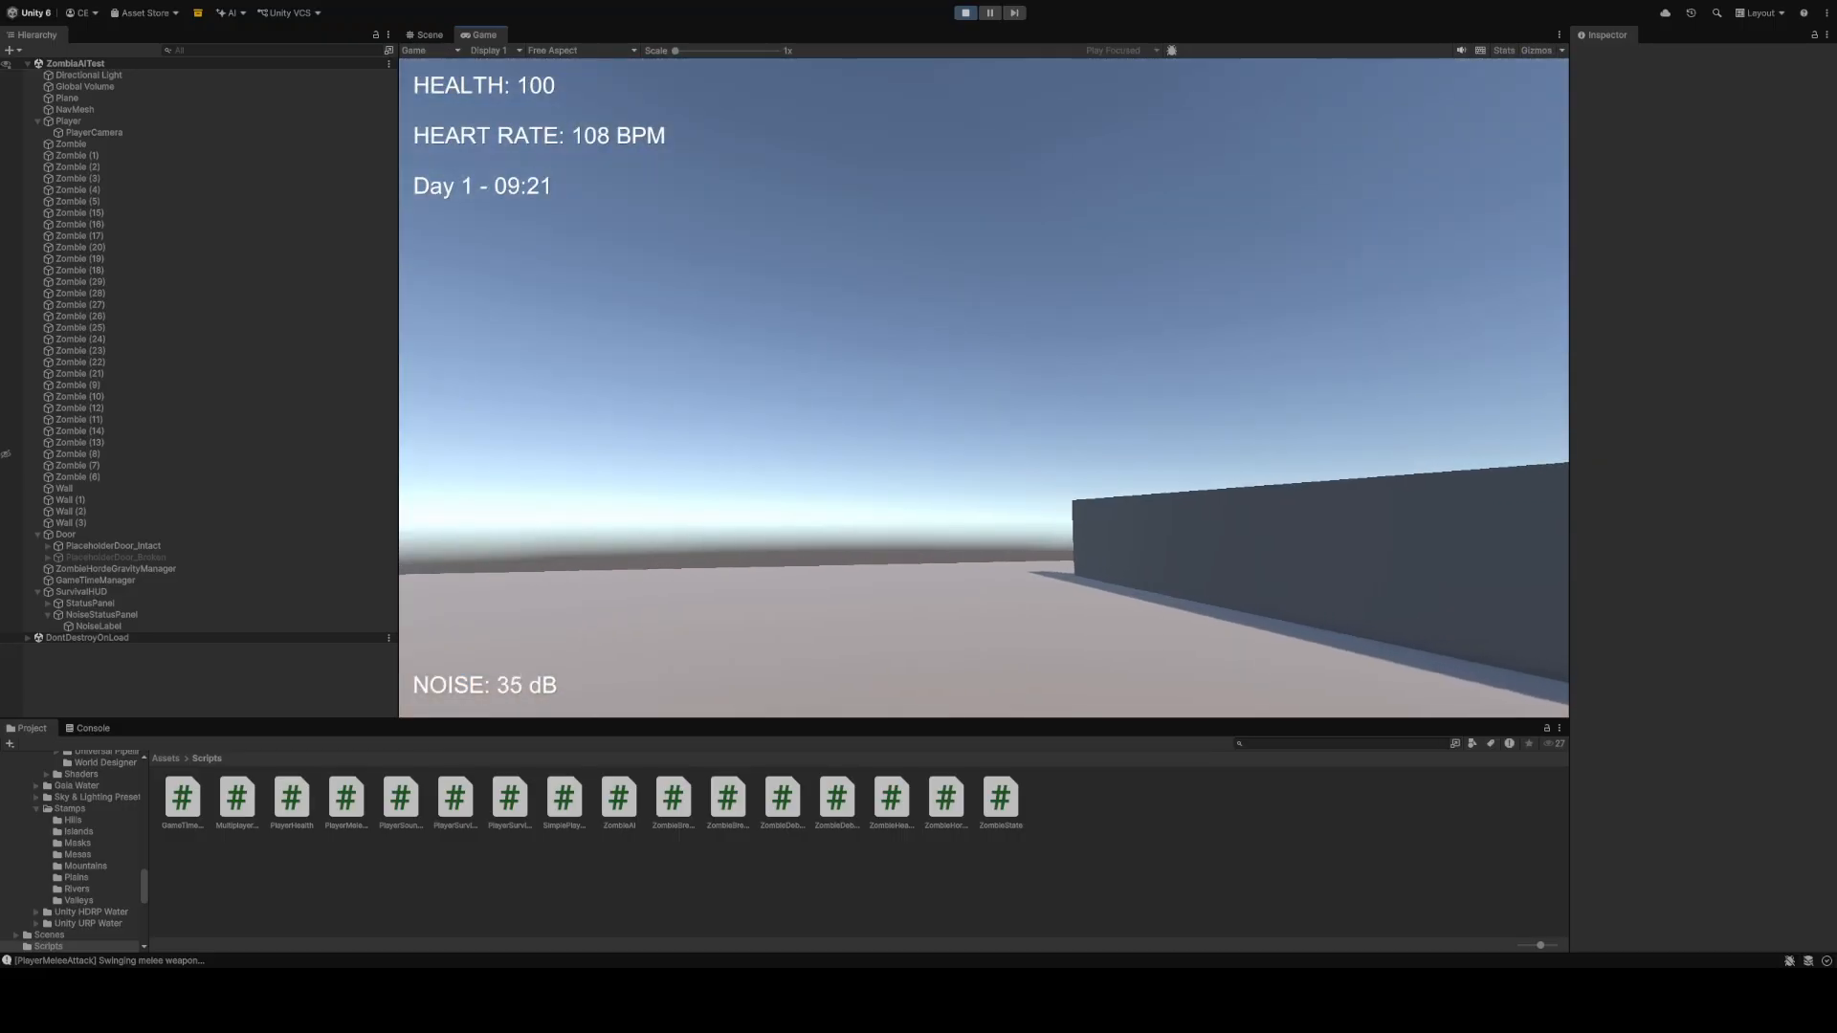
pyautogui.press('w')
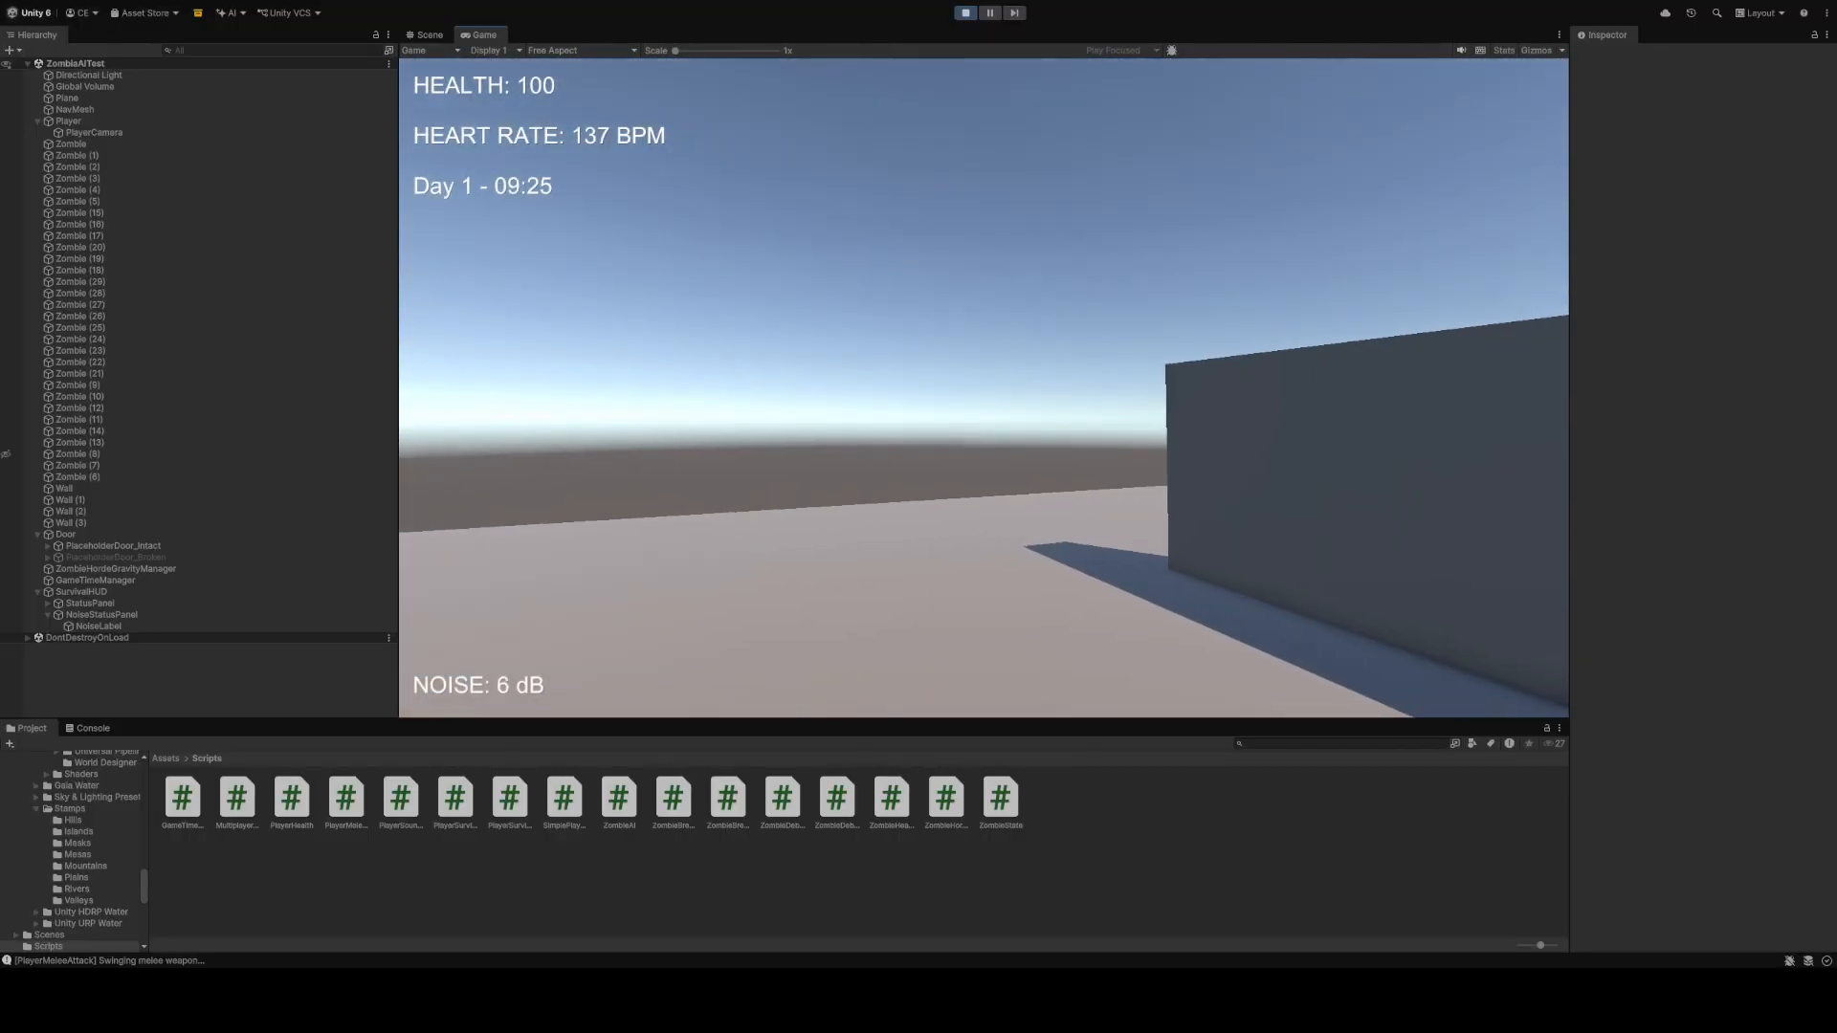
pyautogui.press('w')
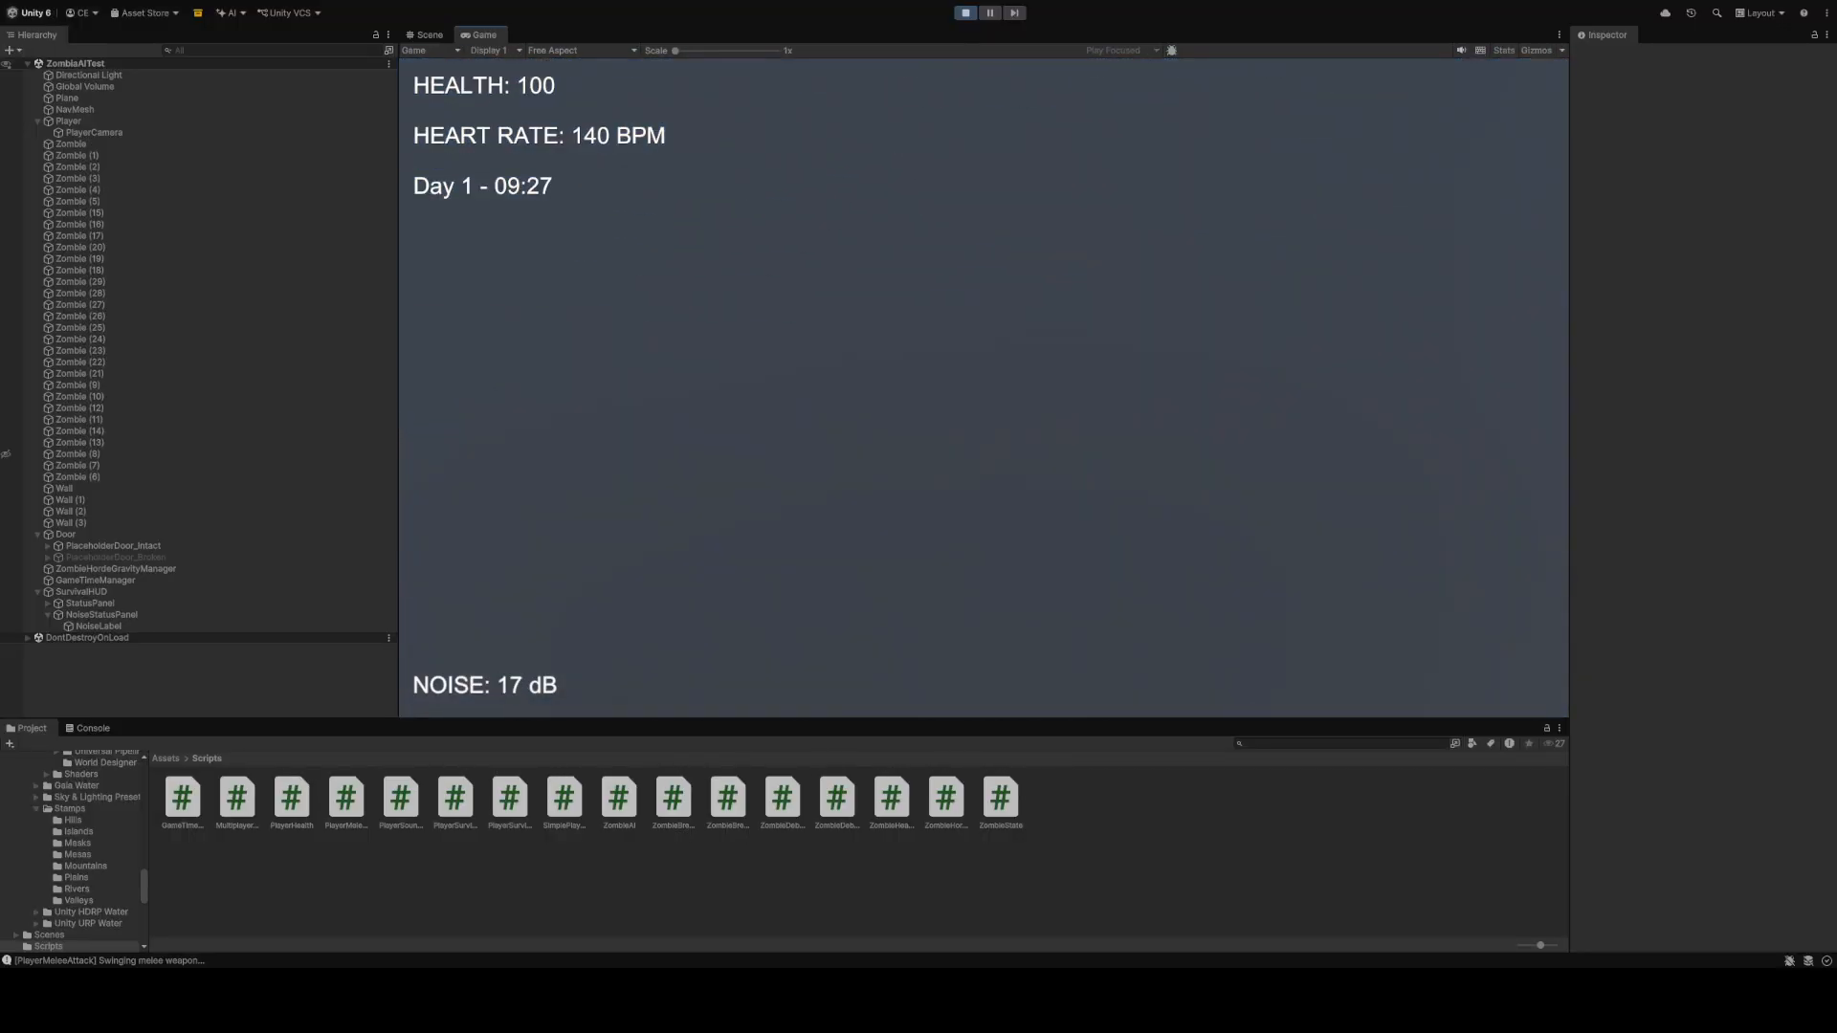
pyautogui.press('s')
pyautogui.press('w')
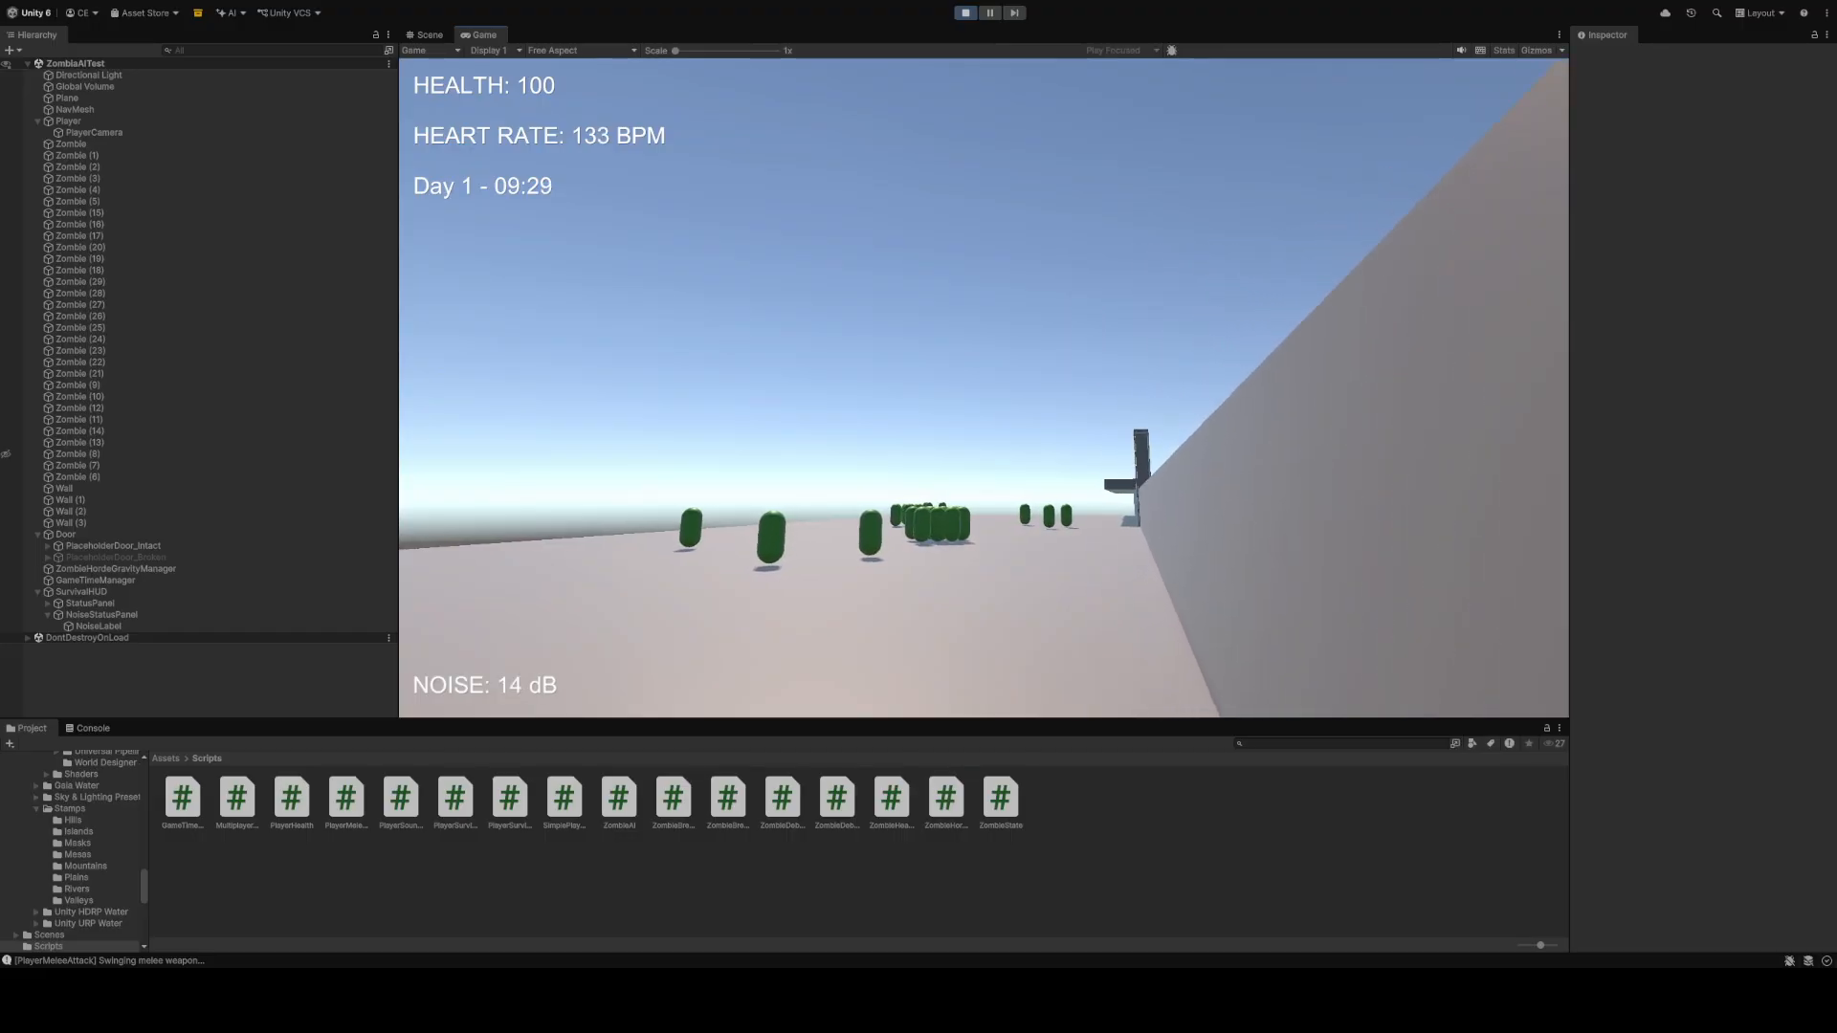
# Strafe the player back and forth near the wall's end to observe how the zombies react to movement noise
pyautogui.press('w')
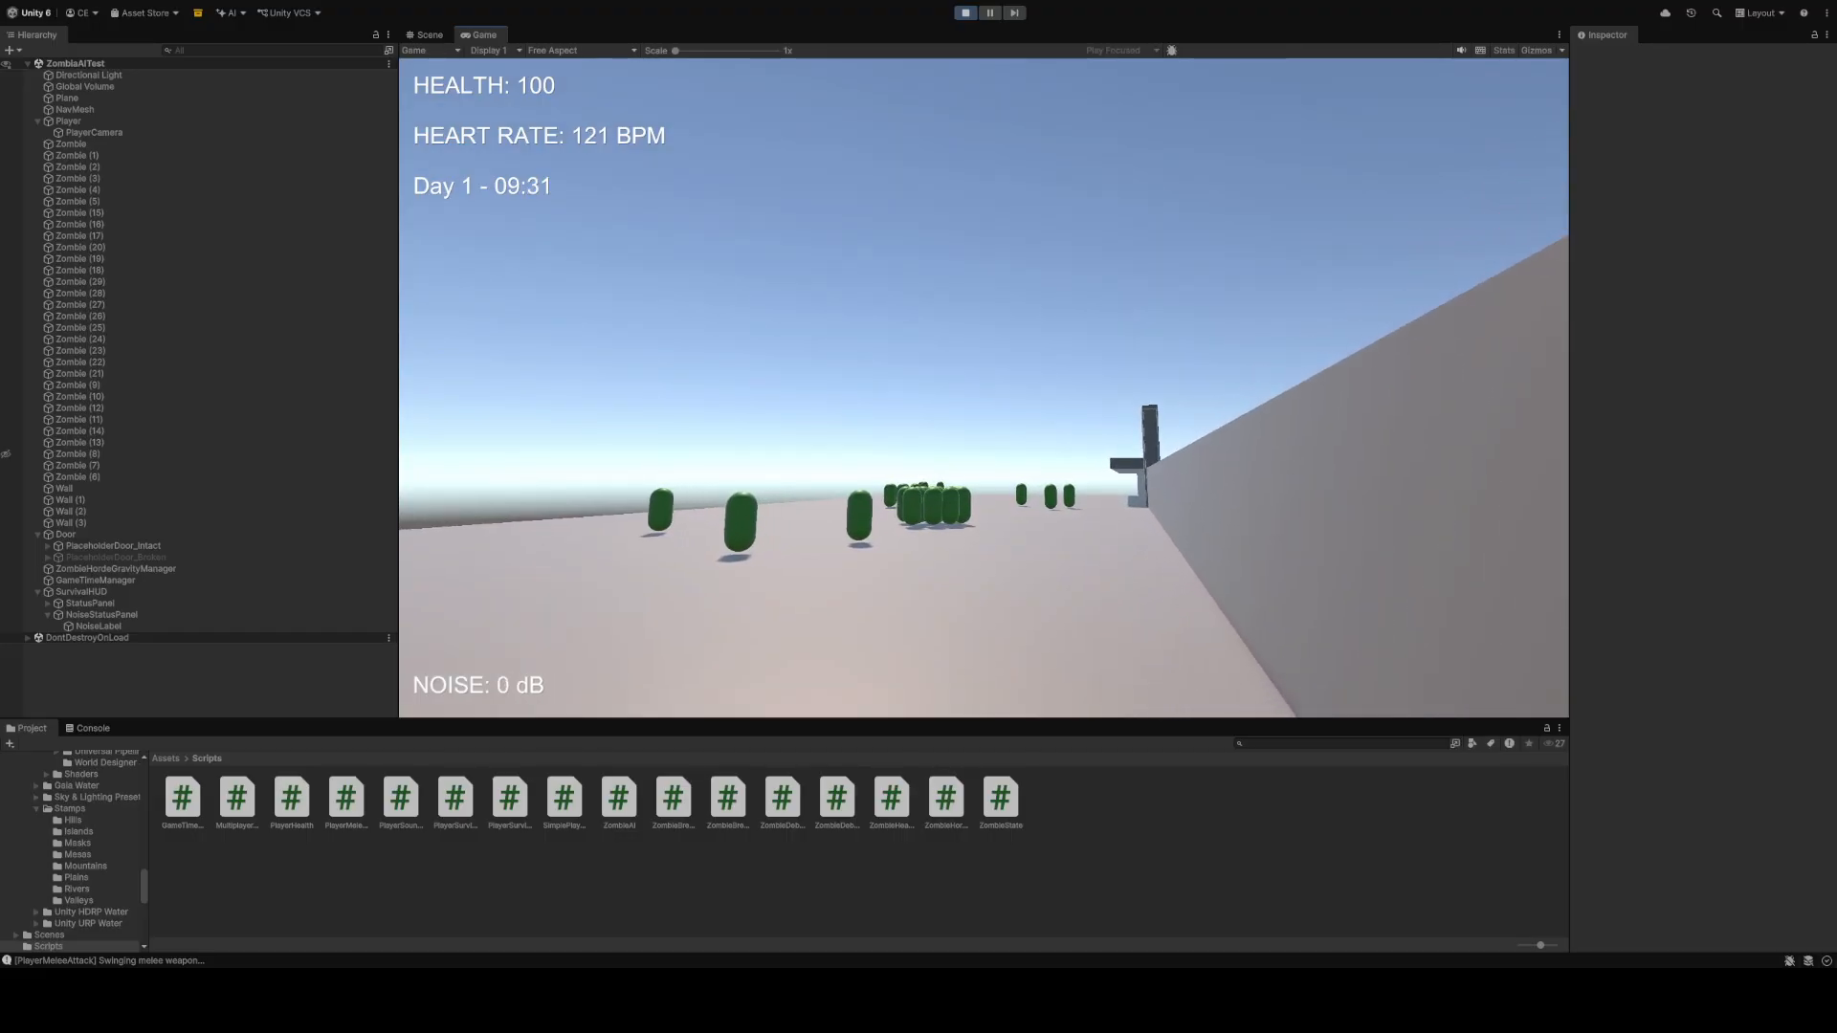
pyautogui.press('a')
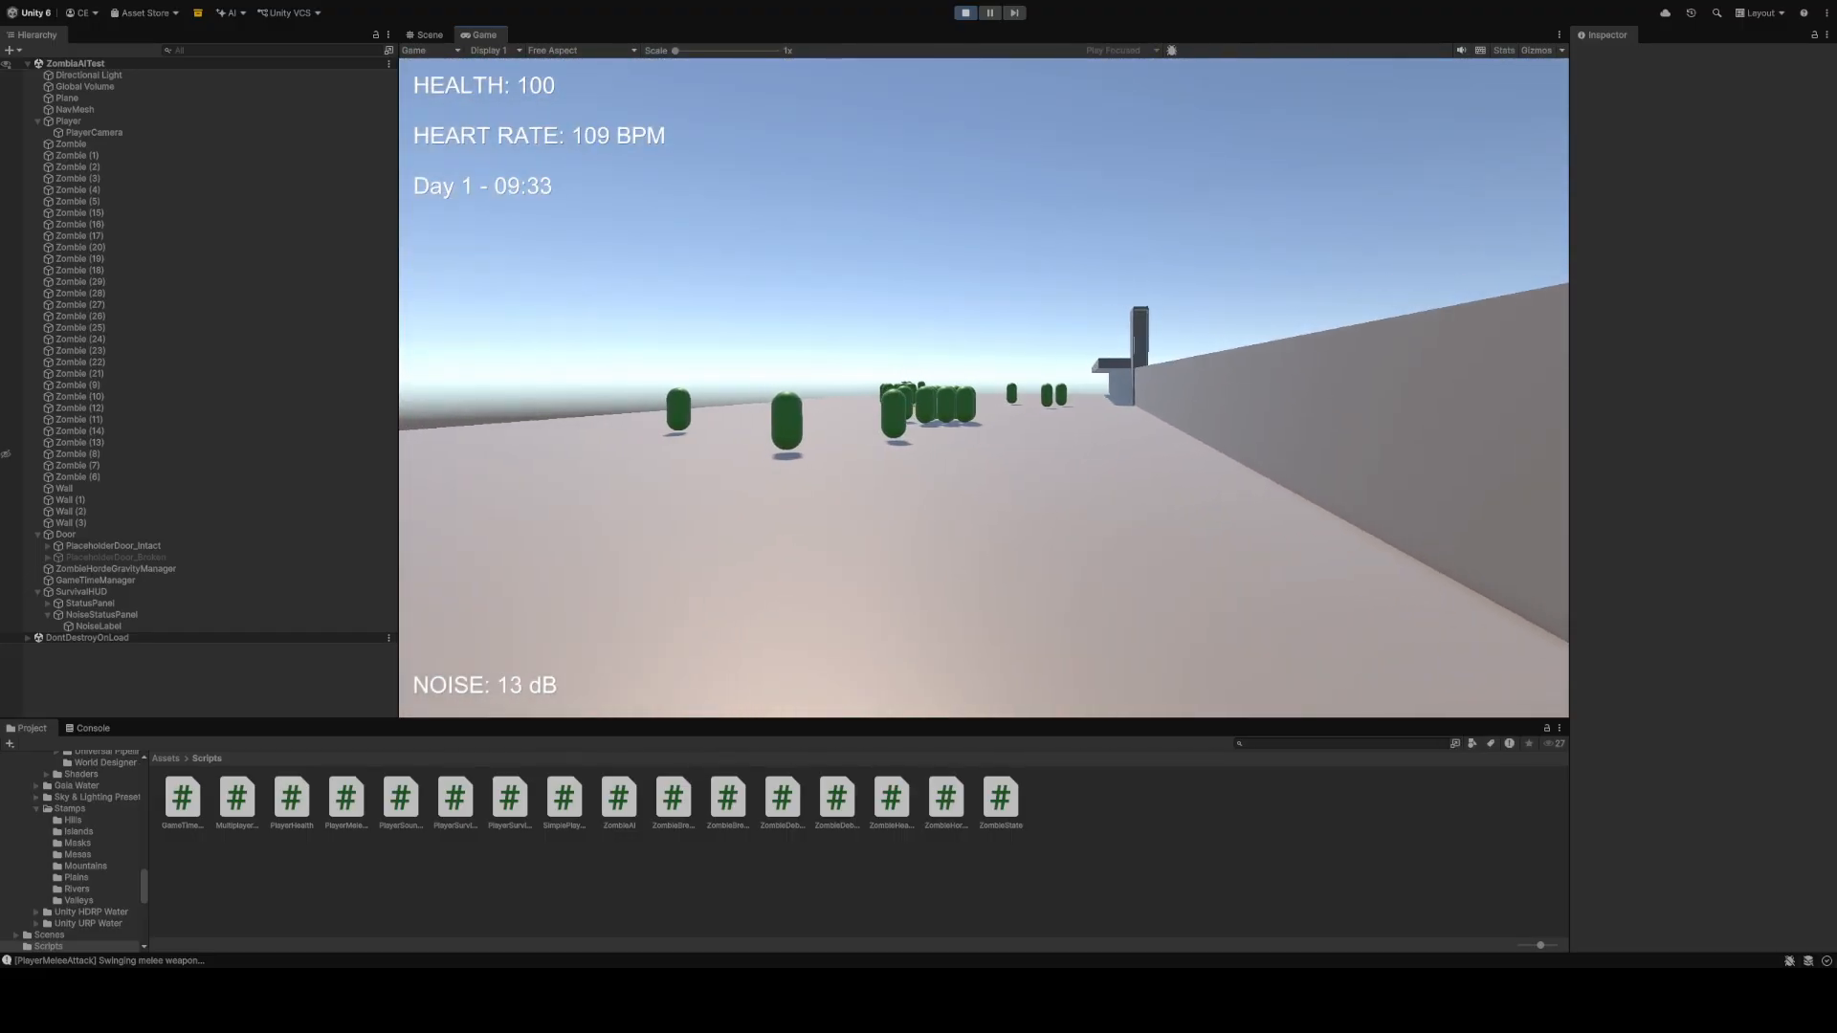
pyautogui.press('a')
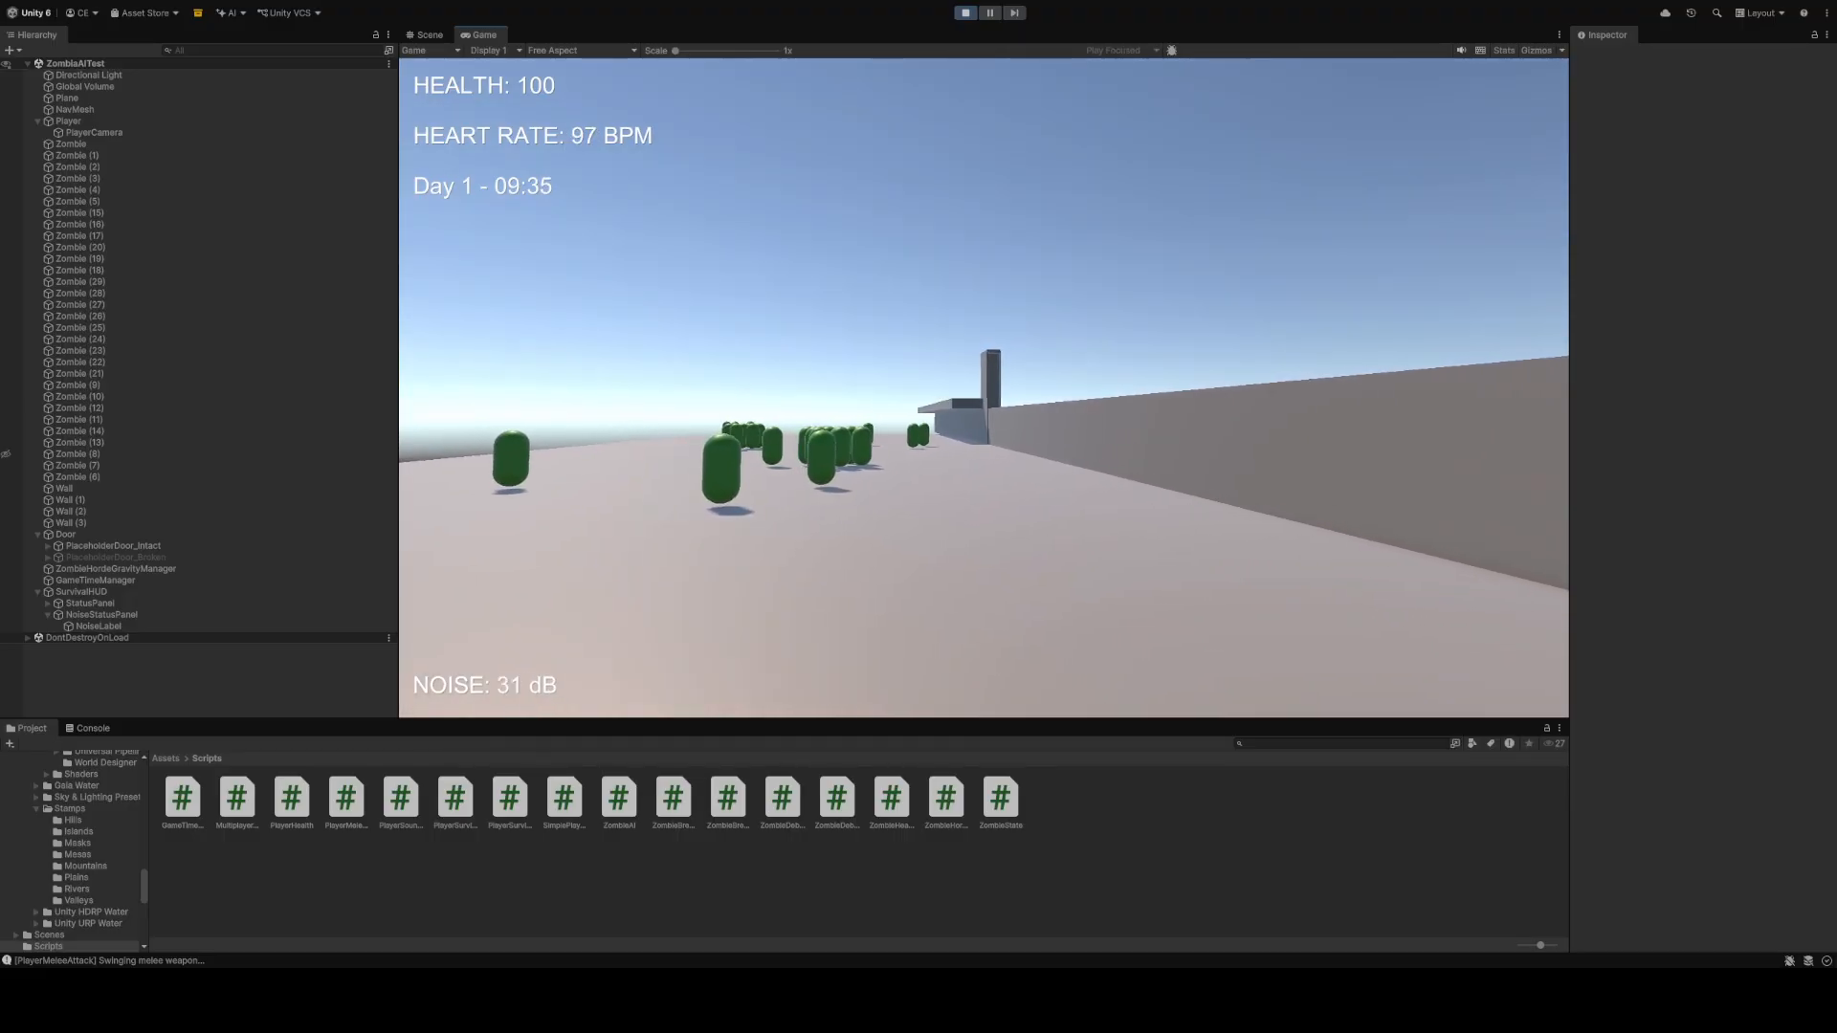
pyautogui.press('d')
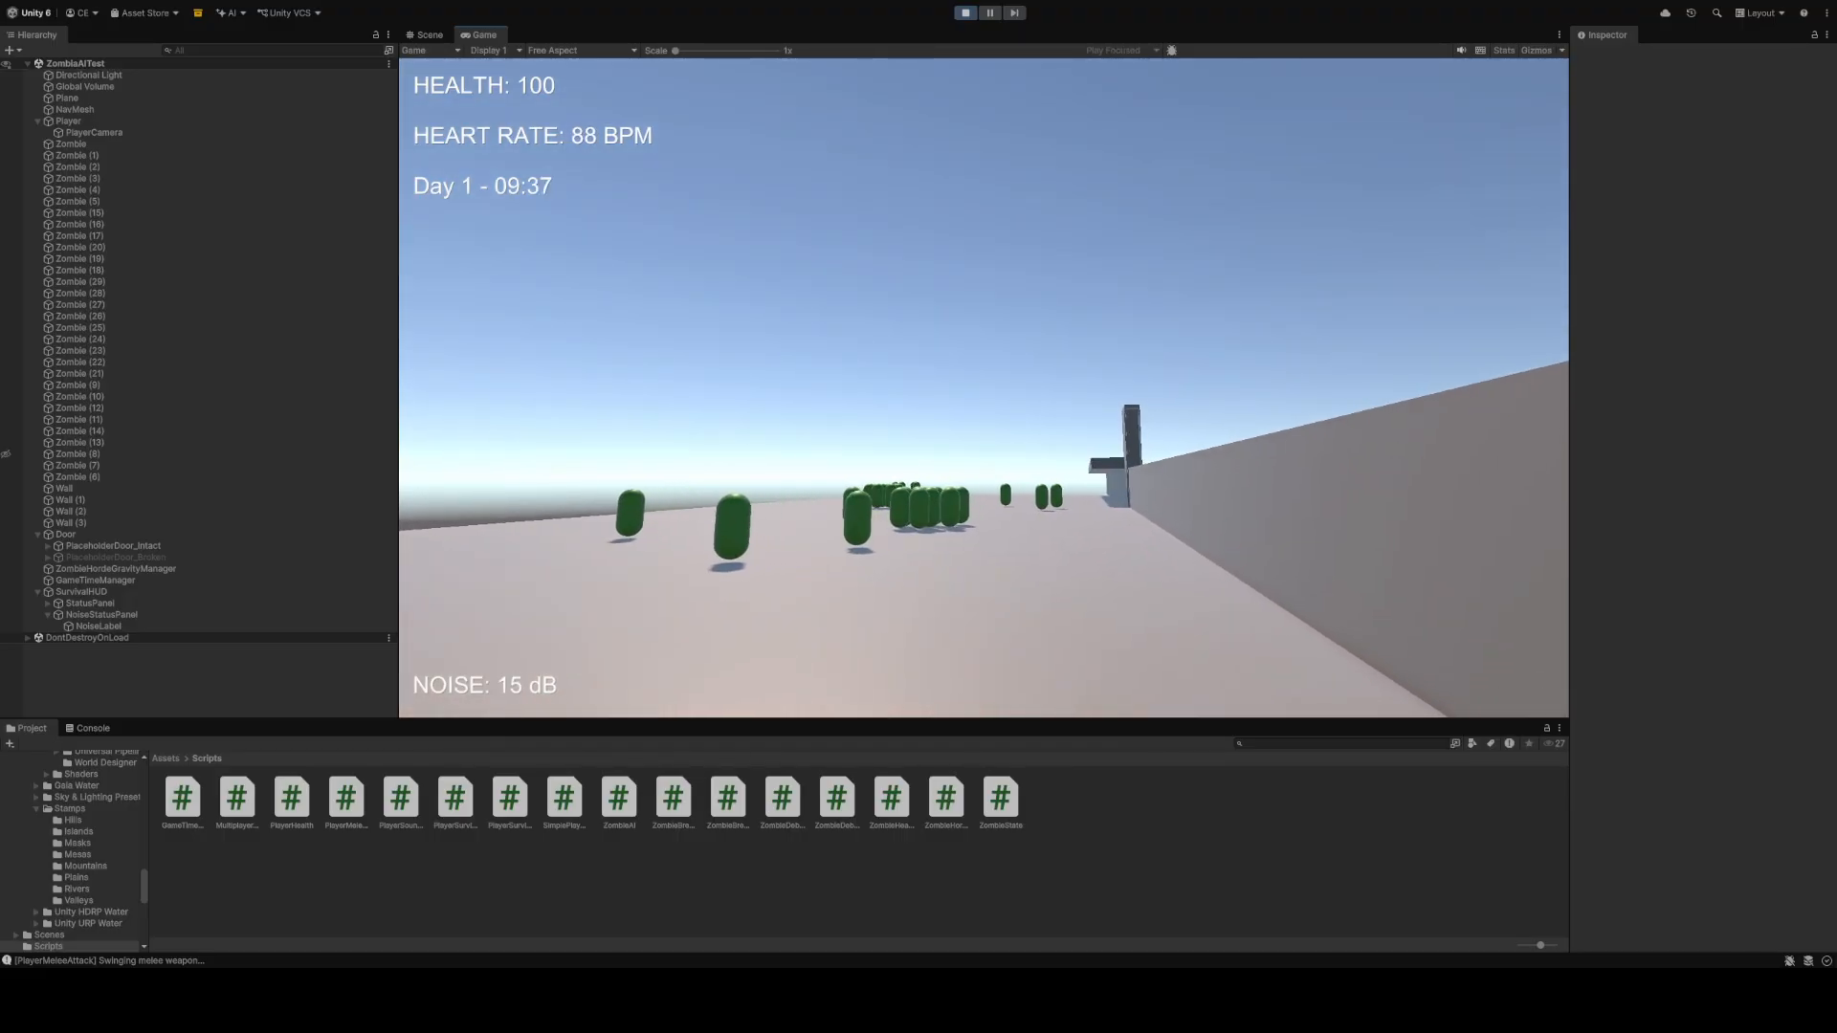
pyautogui.press('d')
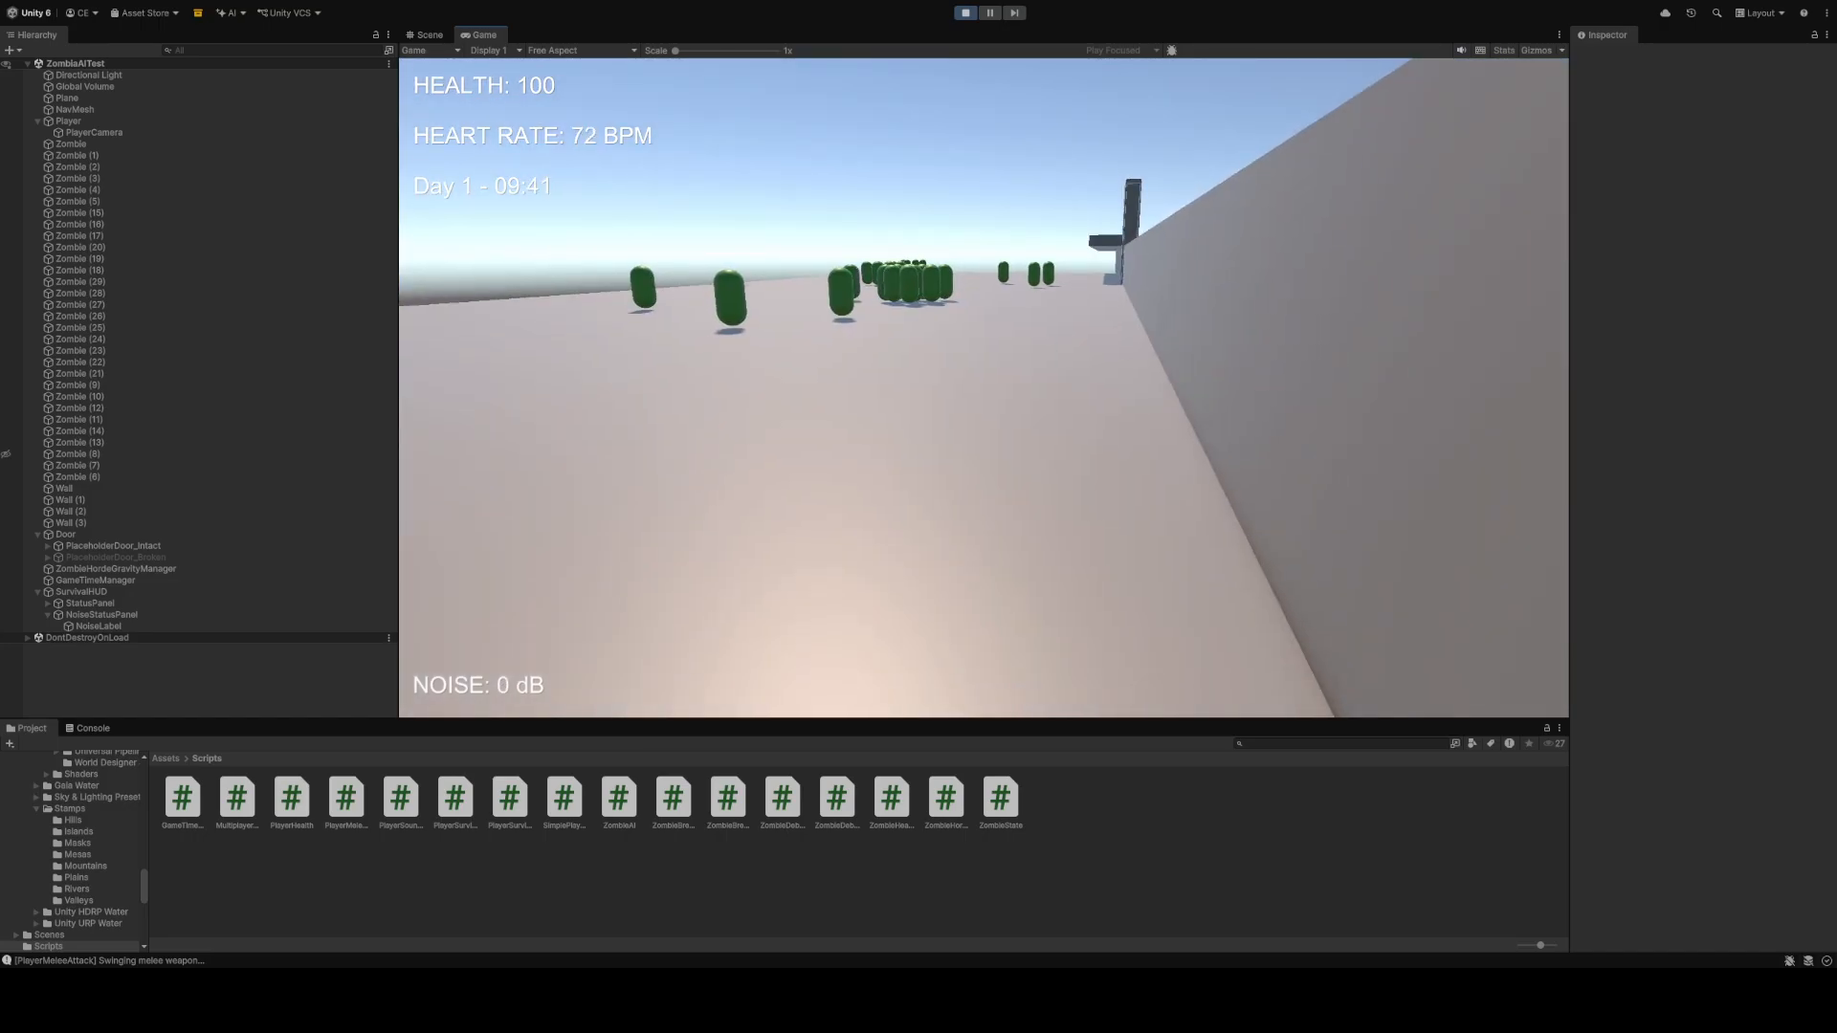
pyautogui.press('d')
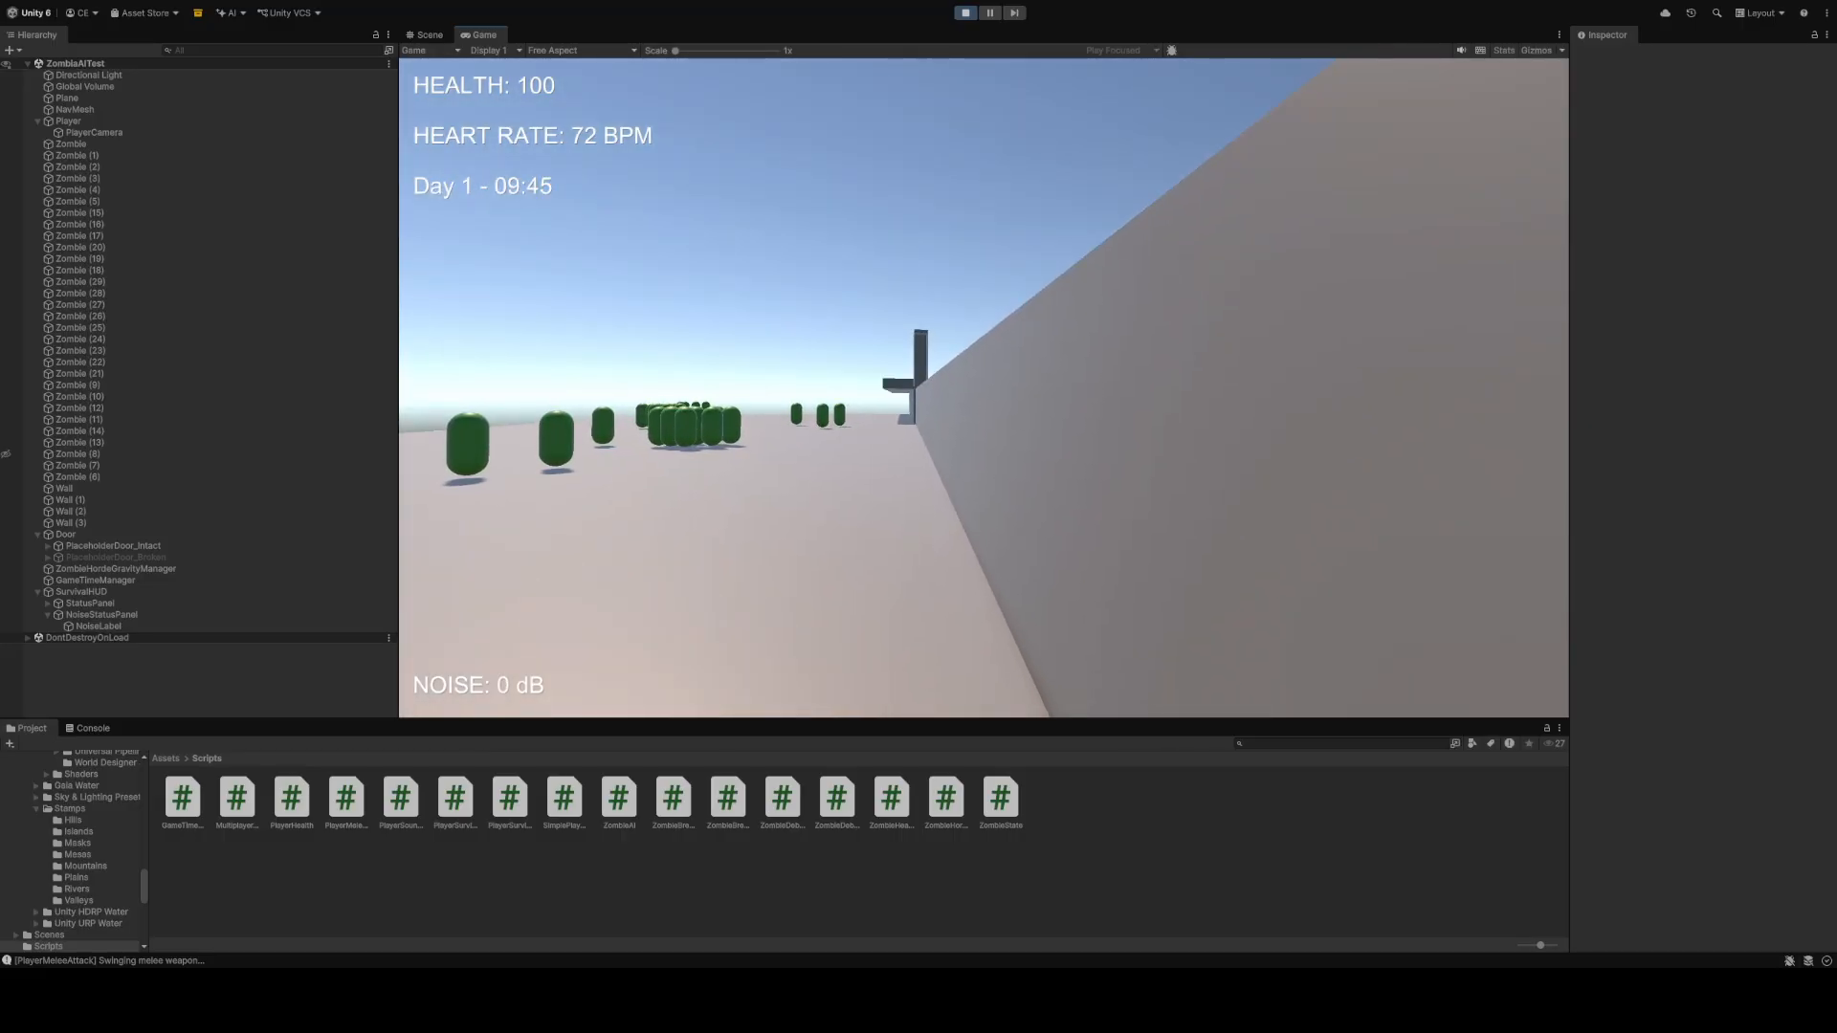
pyautogui.press('s')
pyautogui.press('s')
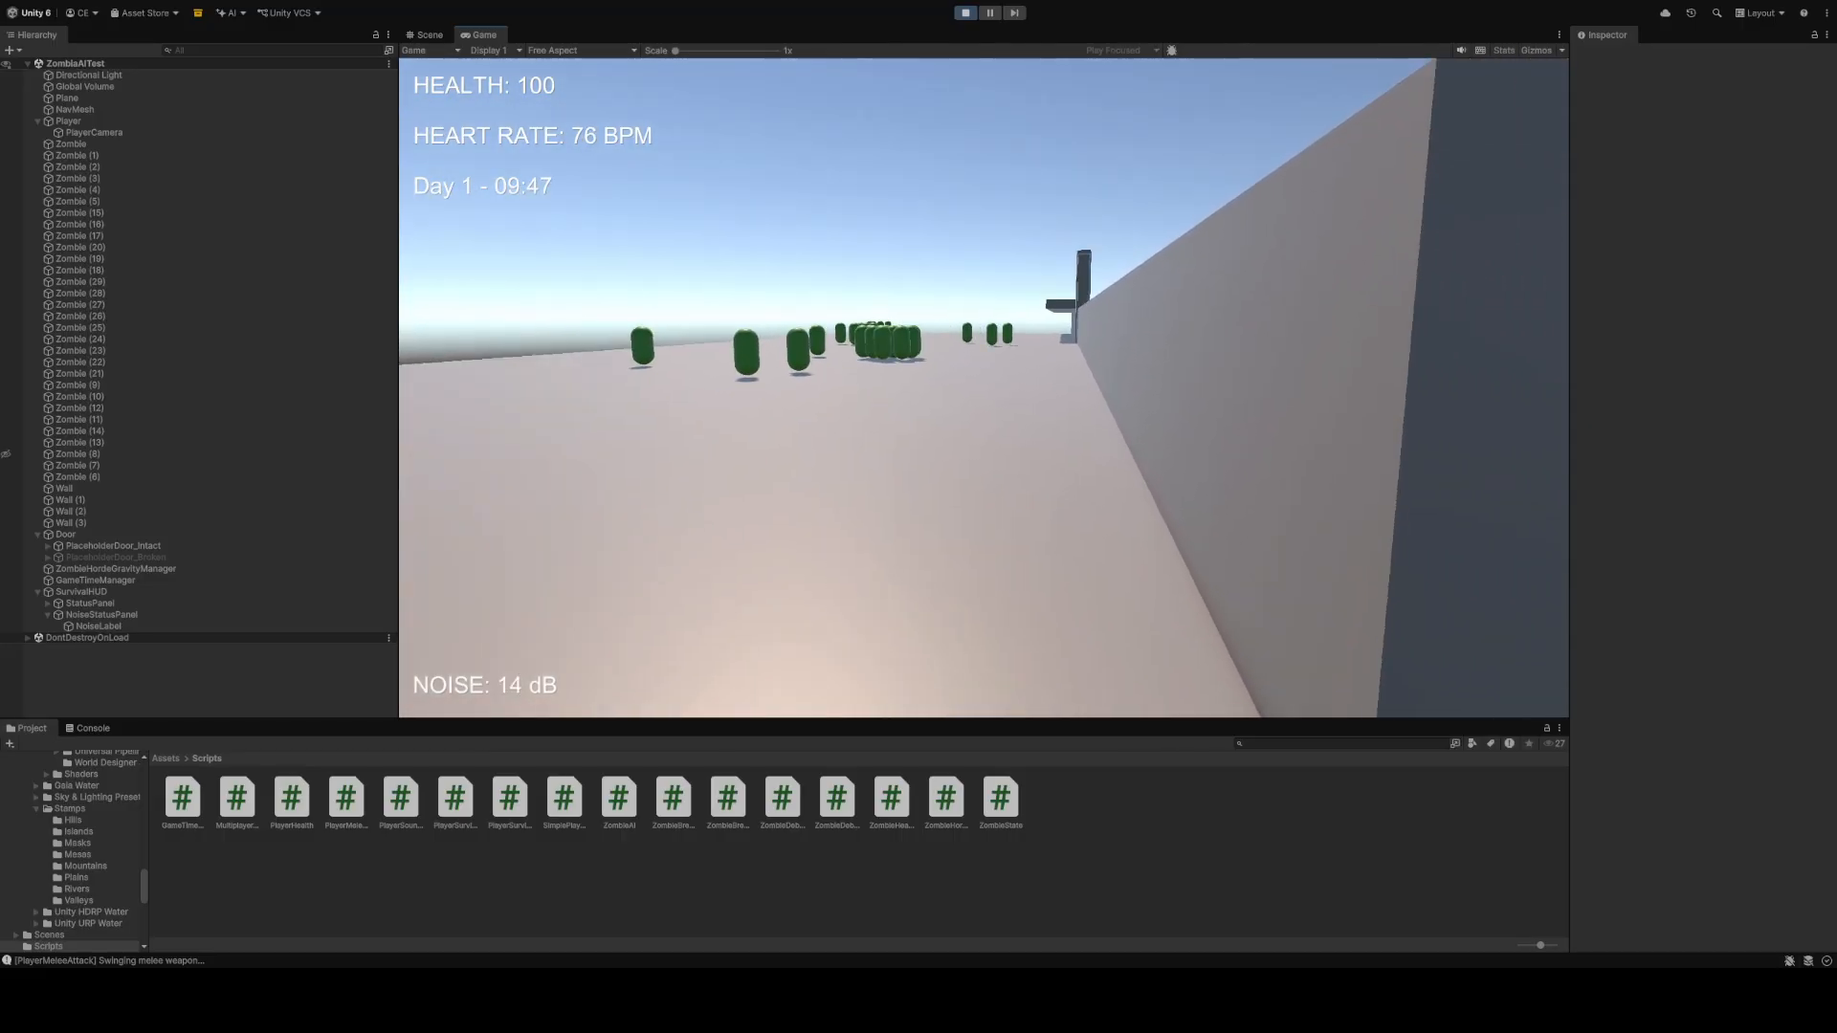
pyautogui.press('a')
pyautogui.press('a')
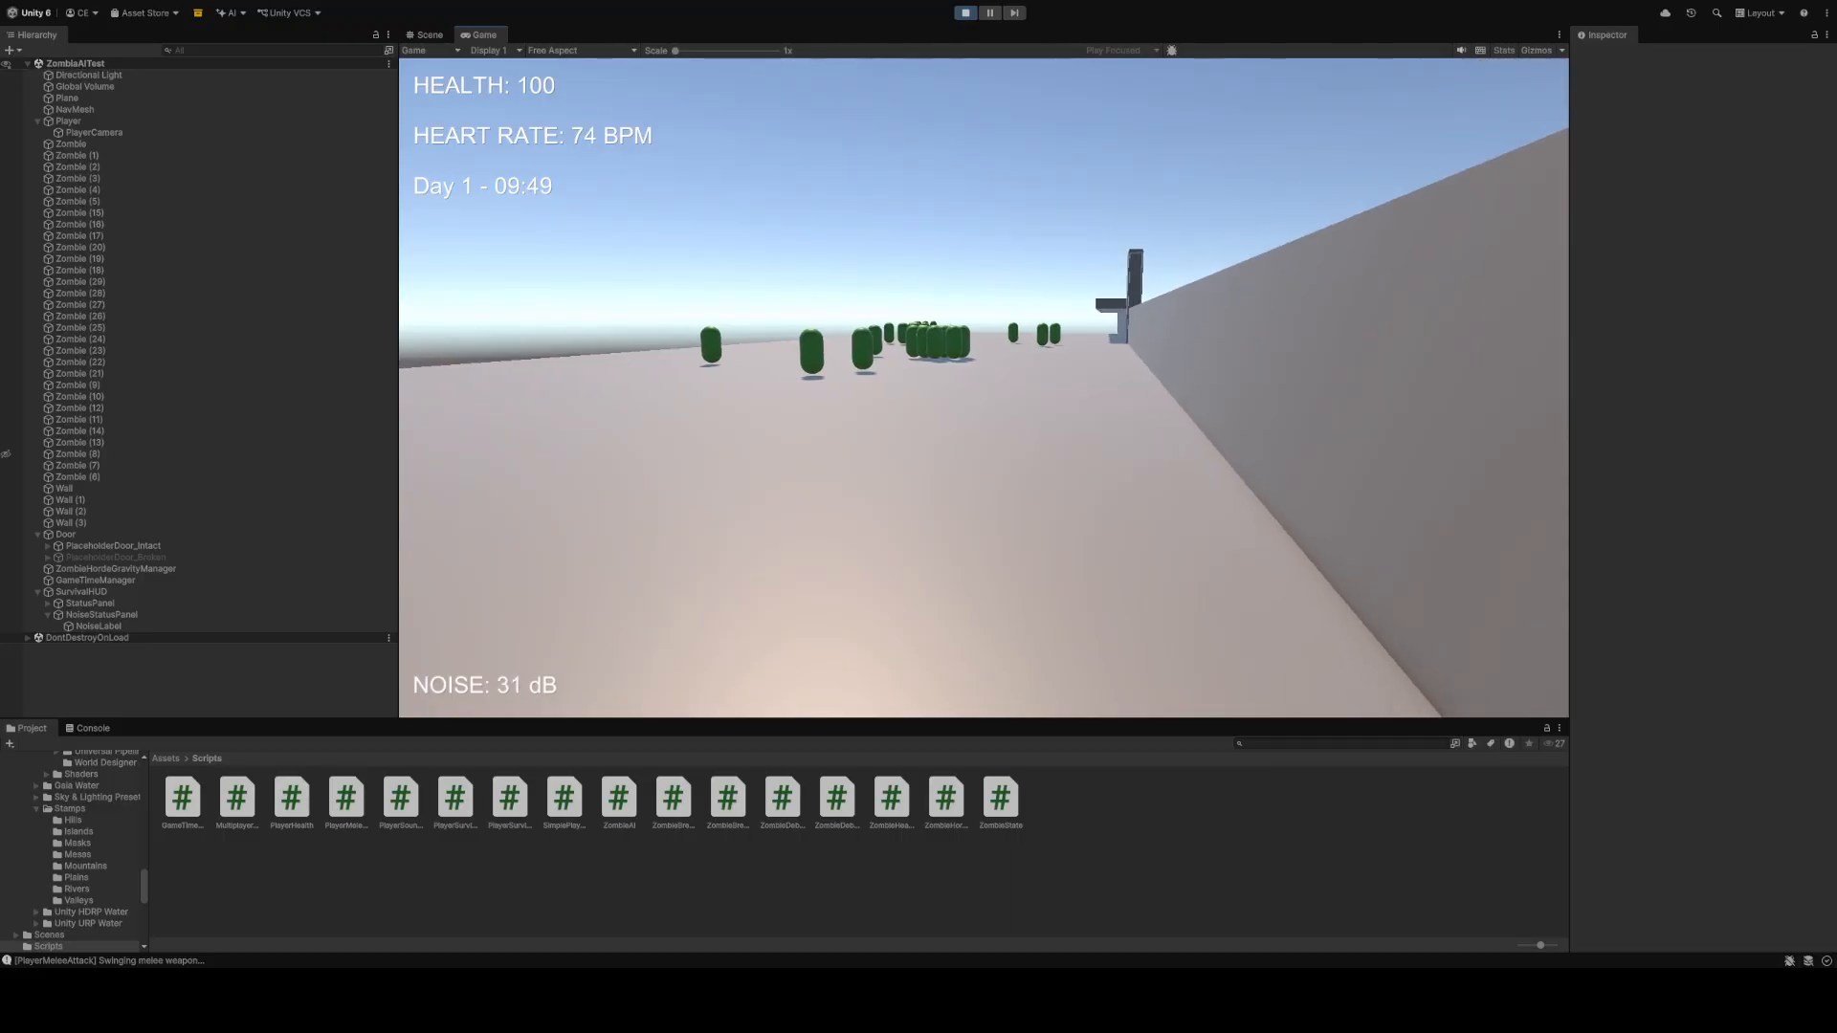
# Strafe the player toward the wall while facing the zombie groups to test their reaction to quiet movement
pyautogui.press('d')
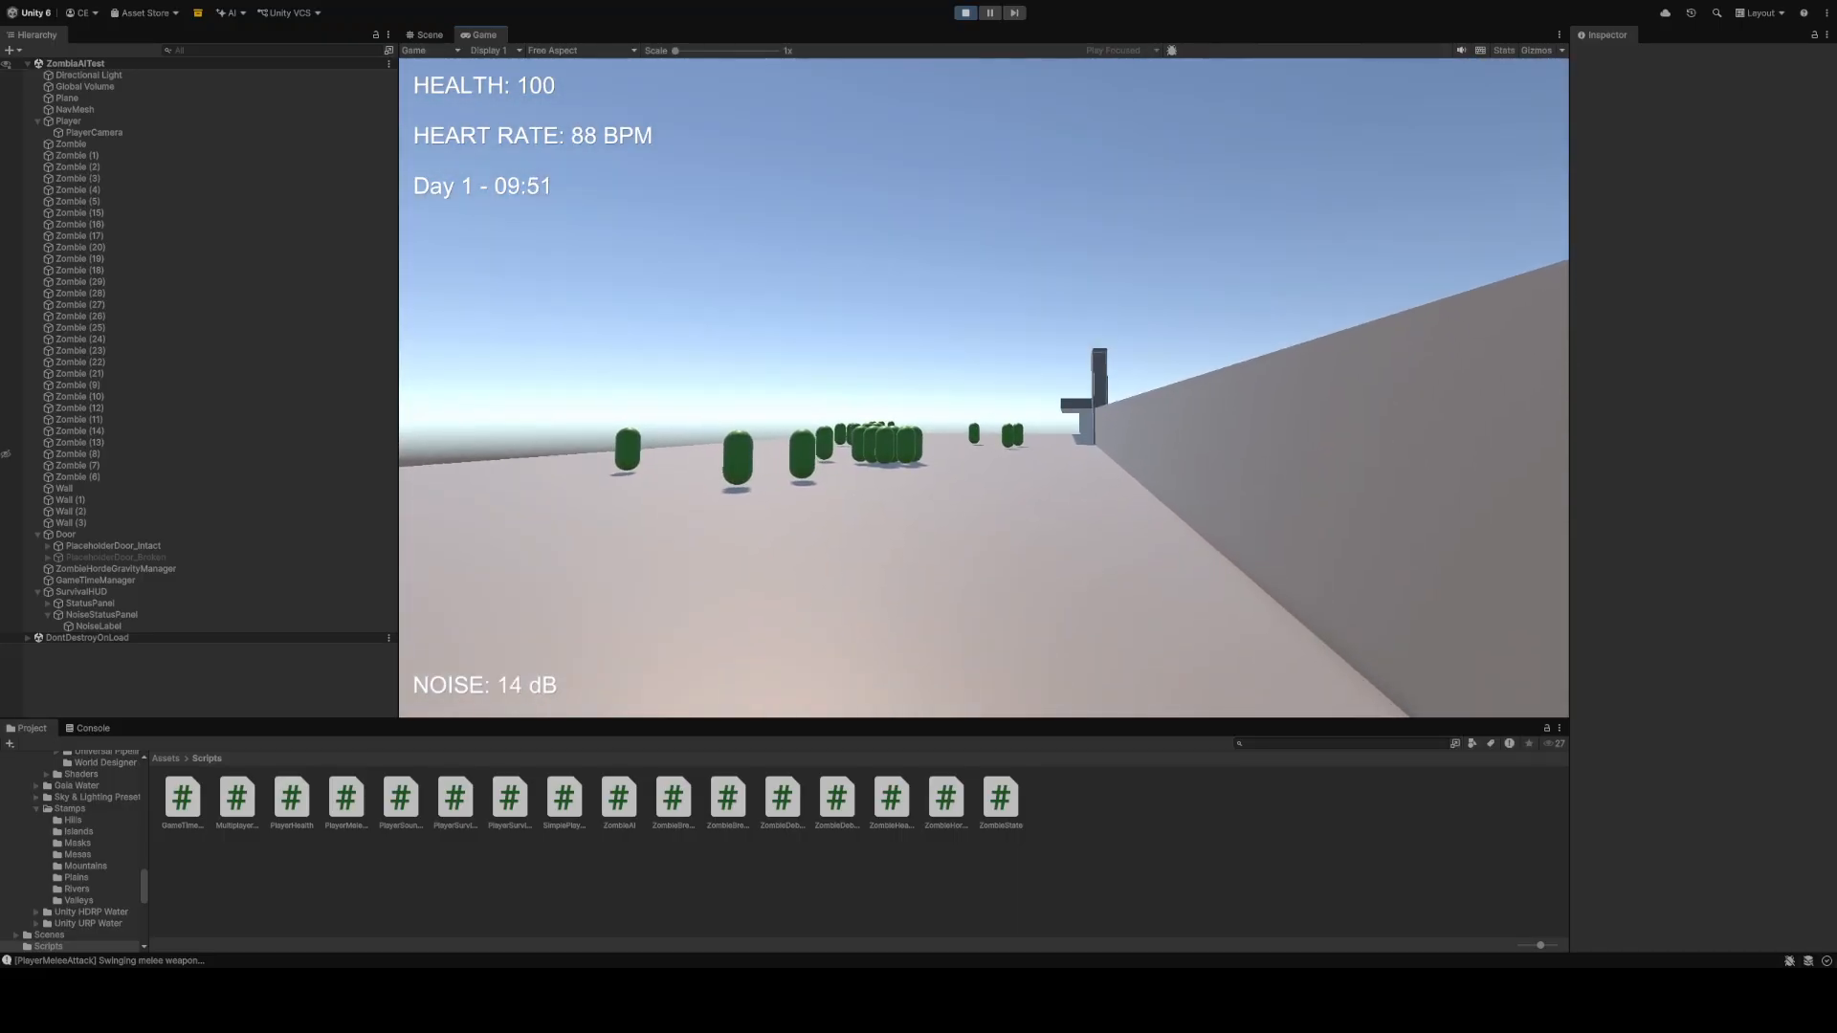
pyautogui.press('d')
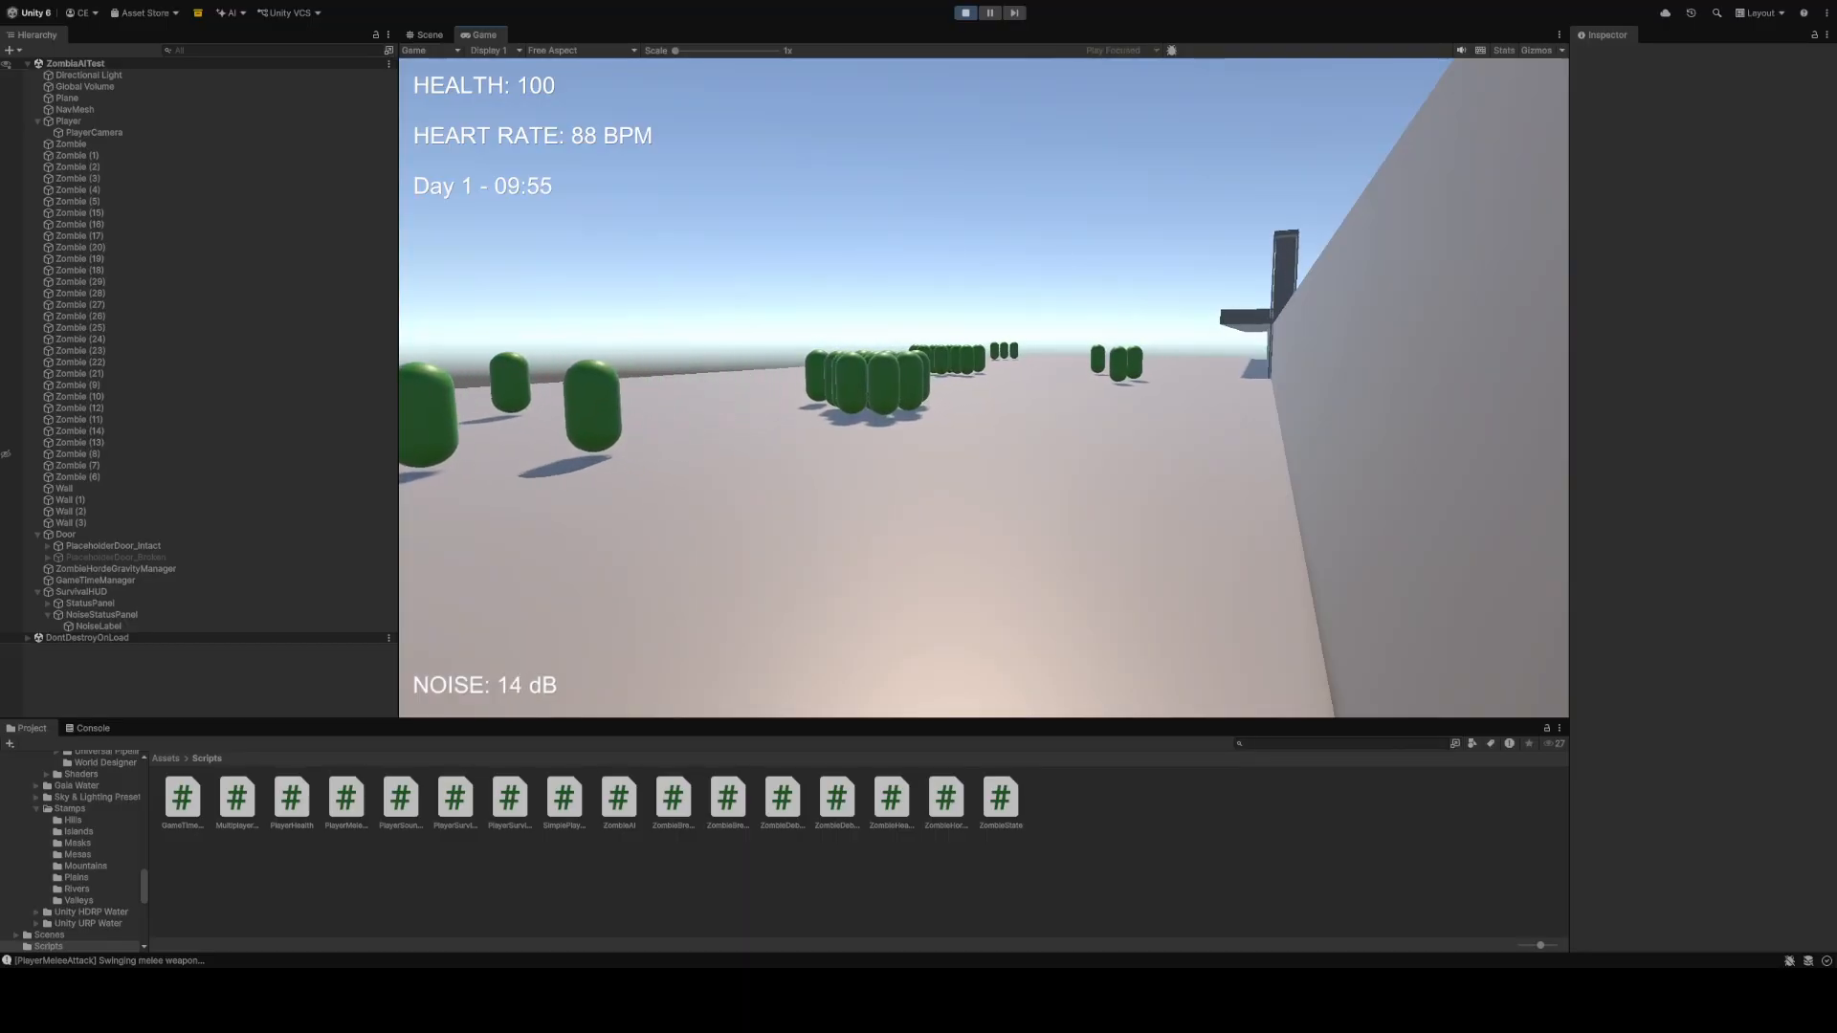
pyautogui.press('d')
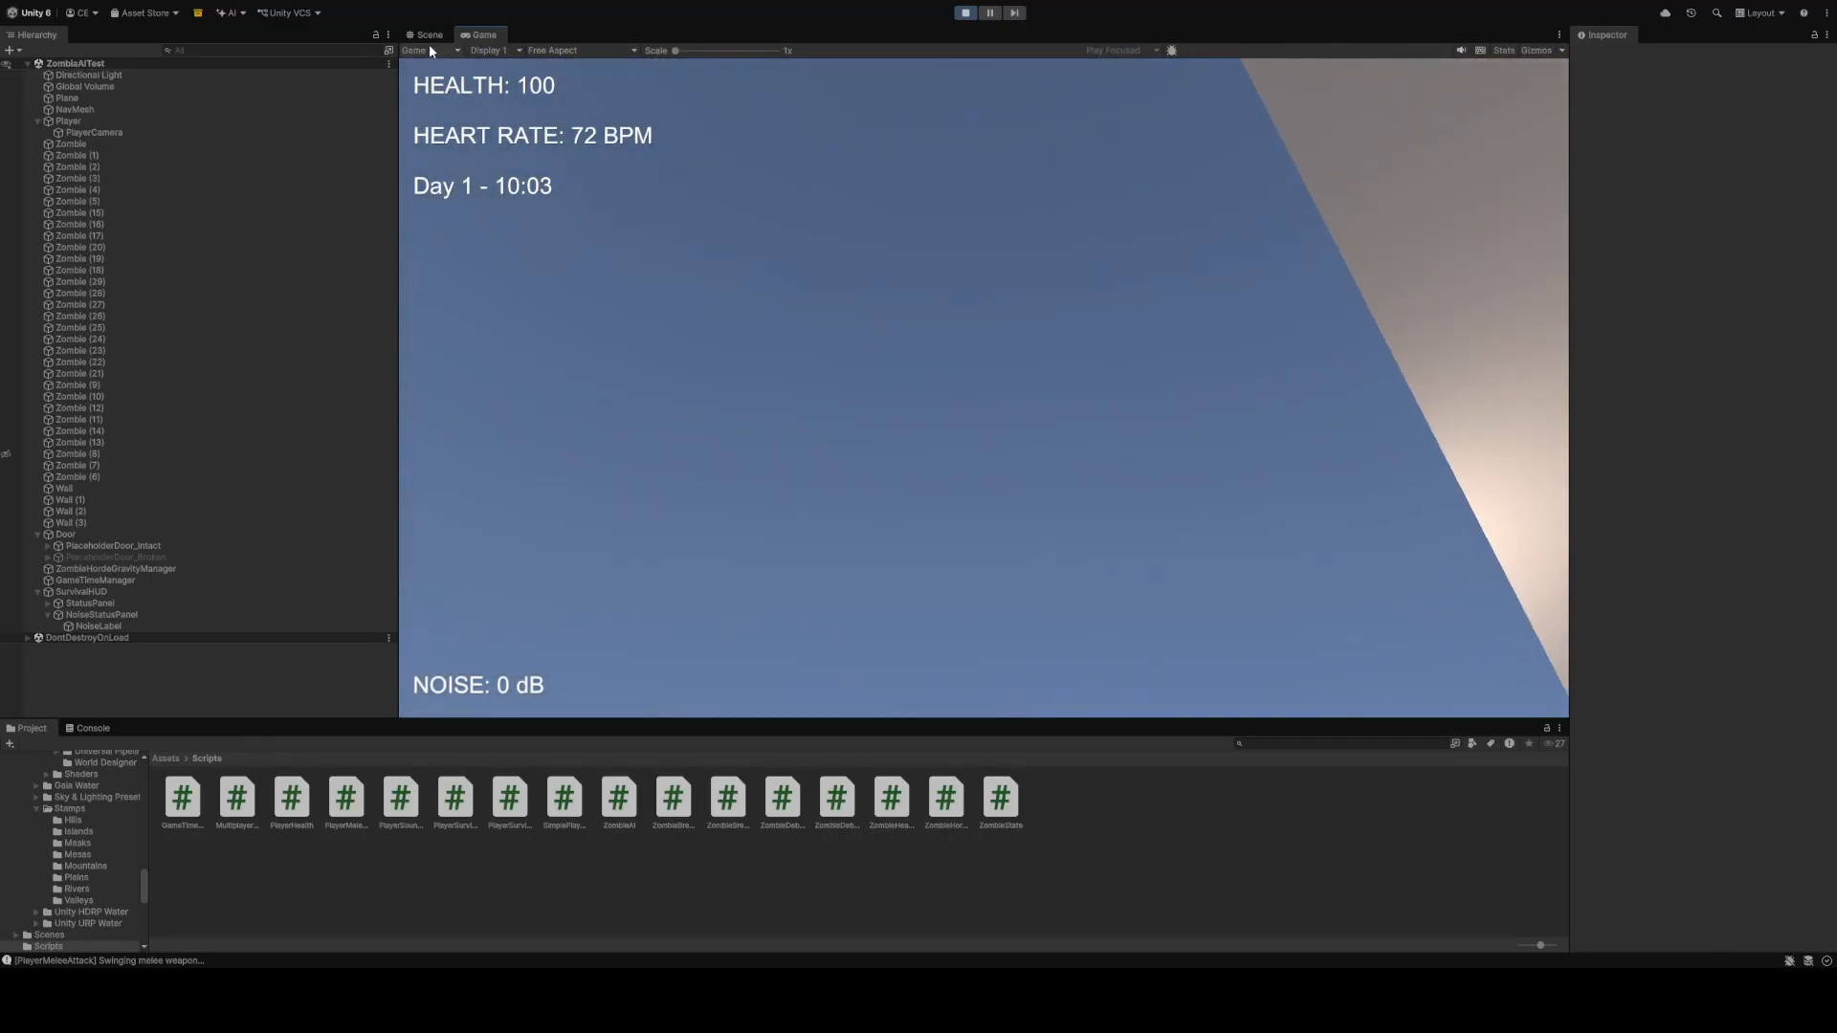
# Inspect a clustered zombie's Zombie AI settings in the Scene view and observe how the hordes group around the player's area
pyautogui.click(428, 36)
pyautogui.moveTo(779, 285); pyautogui.dragTo(993, 313, button='right')
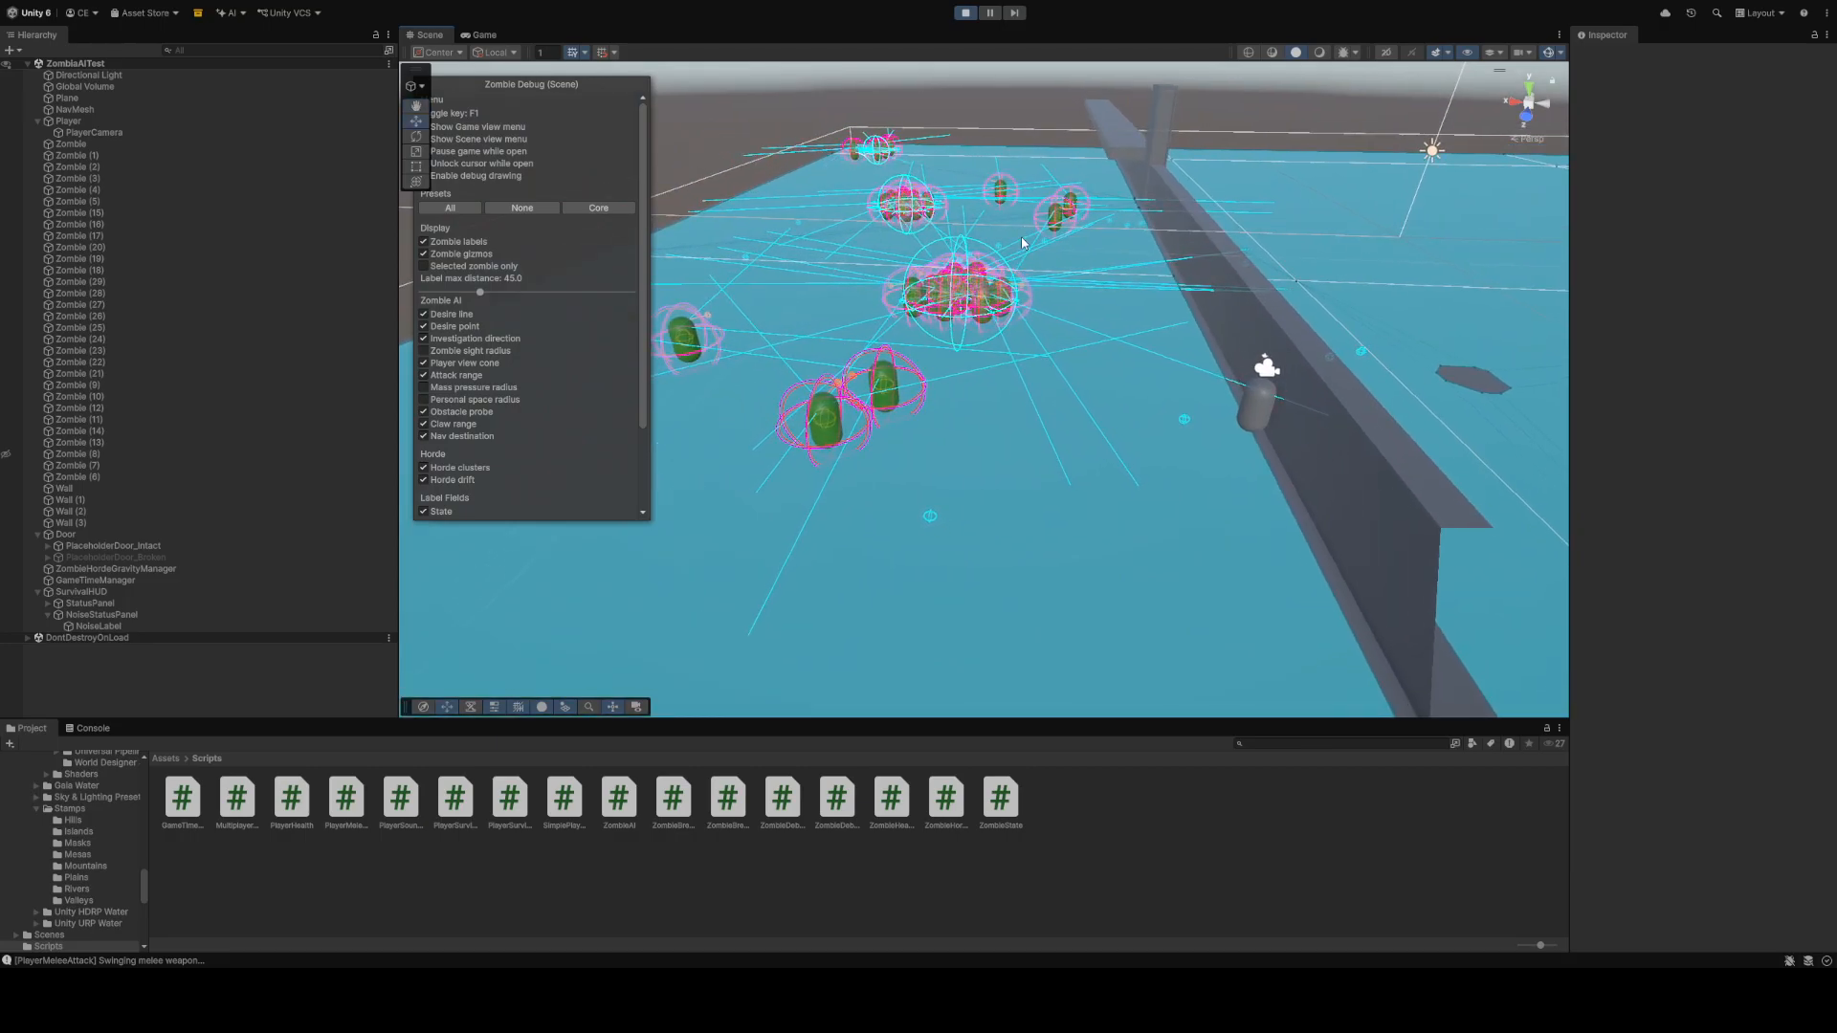
pyautogui.click(943, 292)
pyautogui.scroll(-10, 1609, 604)
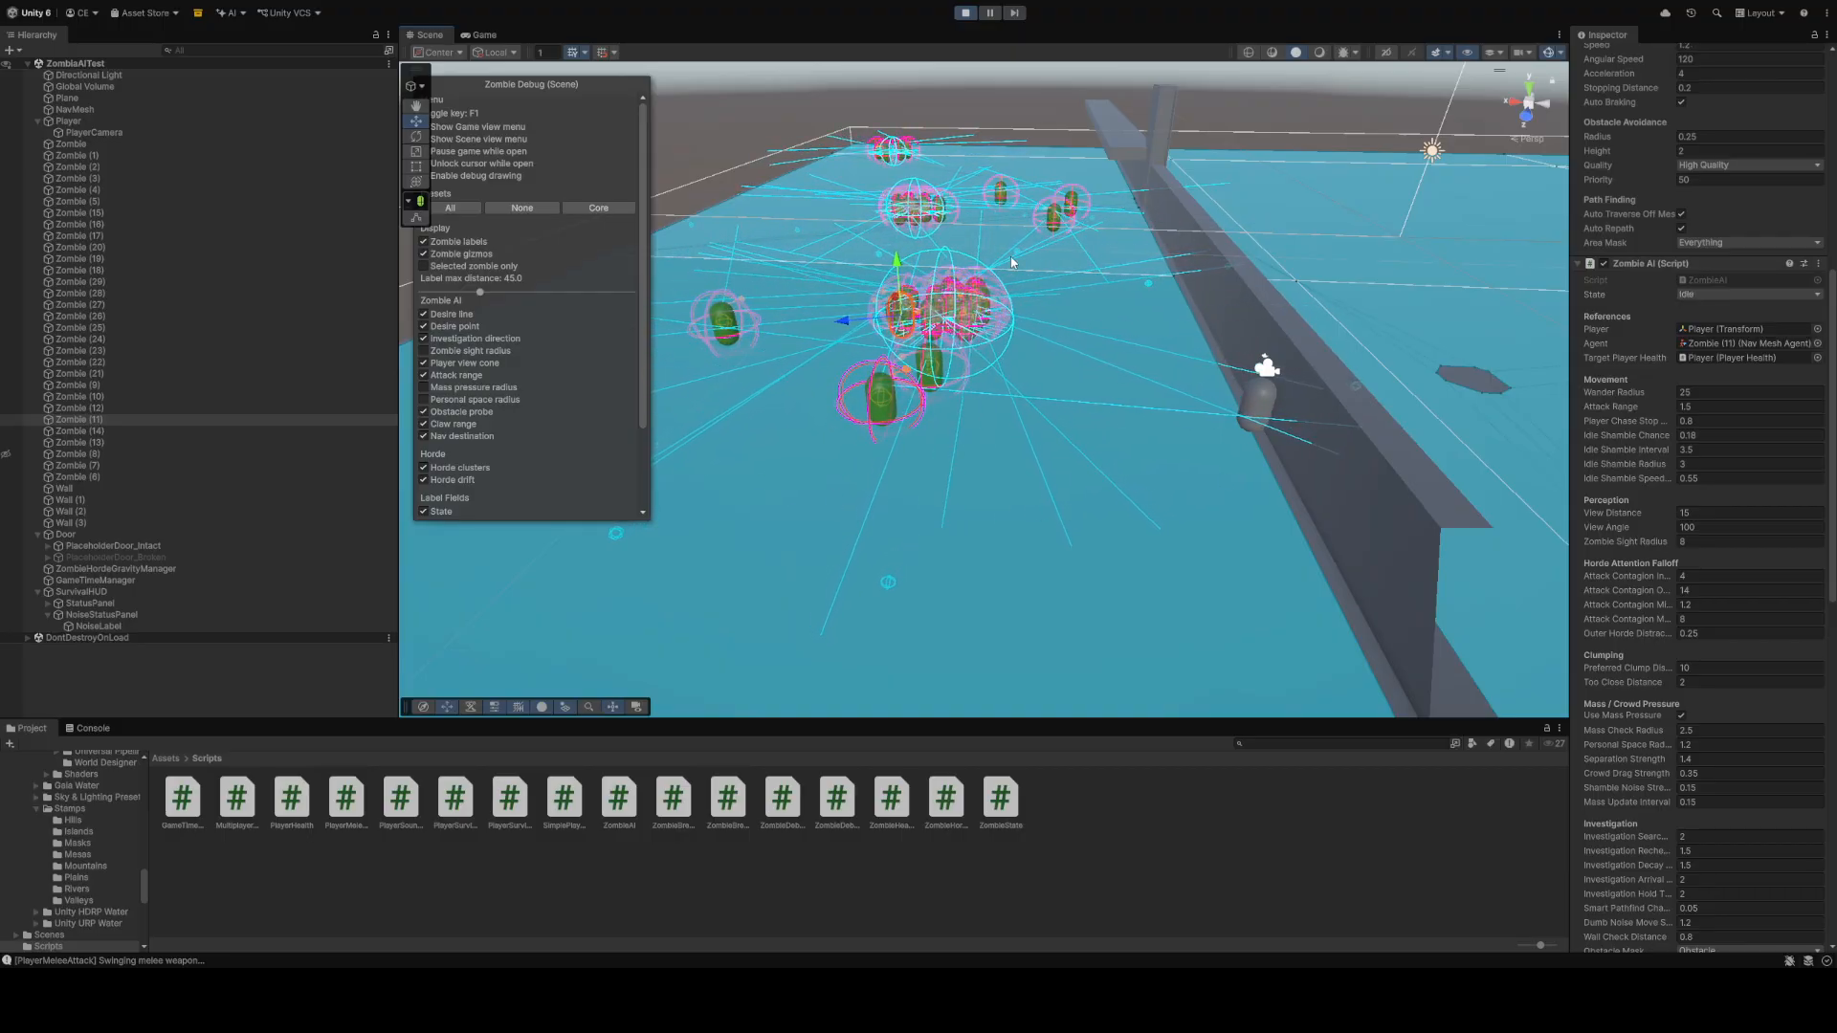
pyautogui.moveTo(1003, 355); pyautogui.dragTo(927, 285, button='right')
pyautogui.press('w')
pyautogui.press('s')
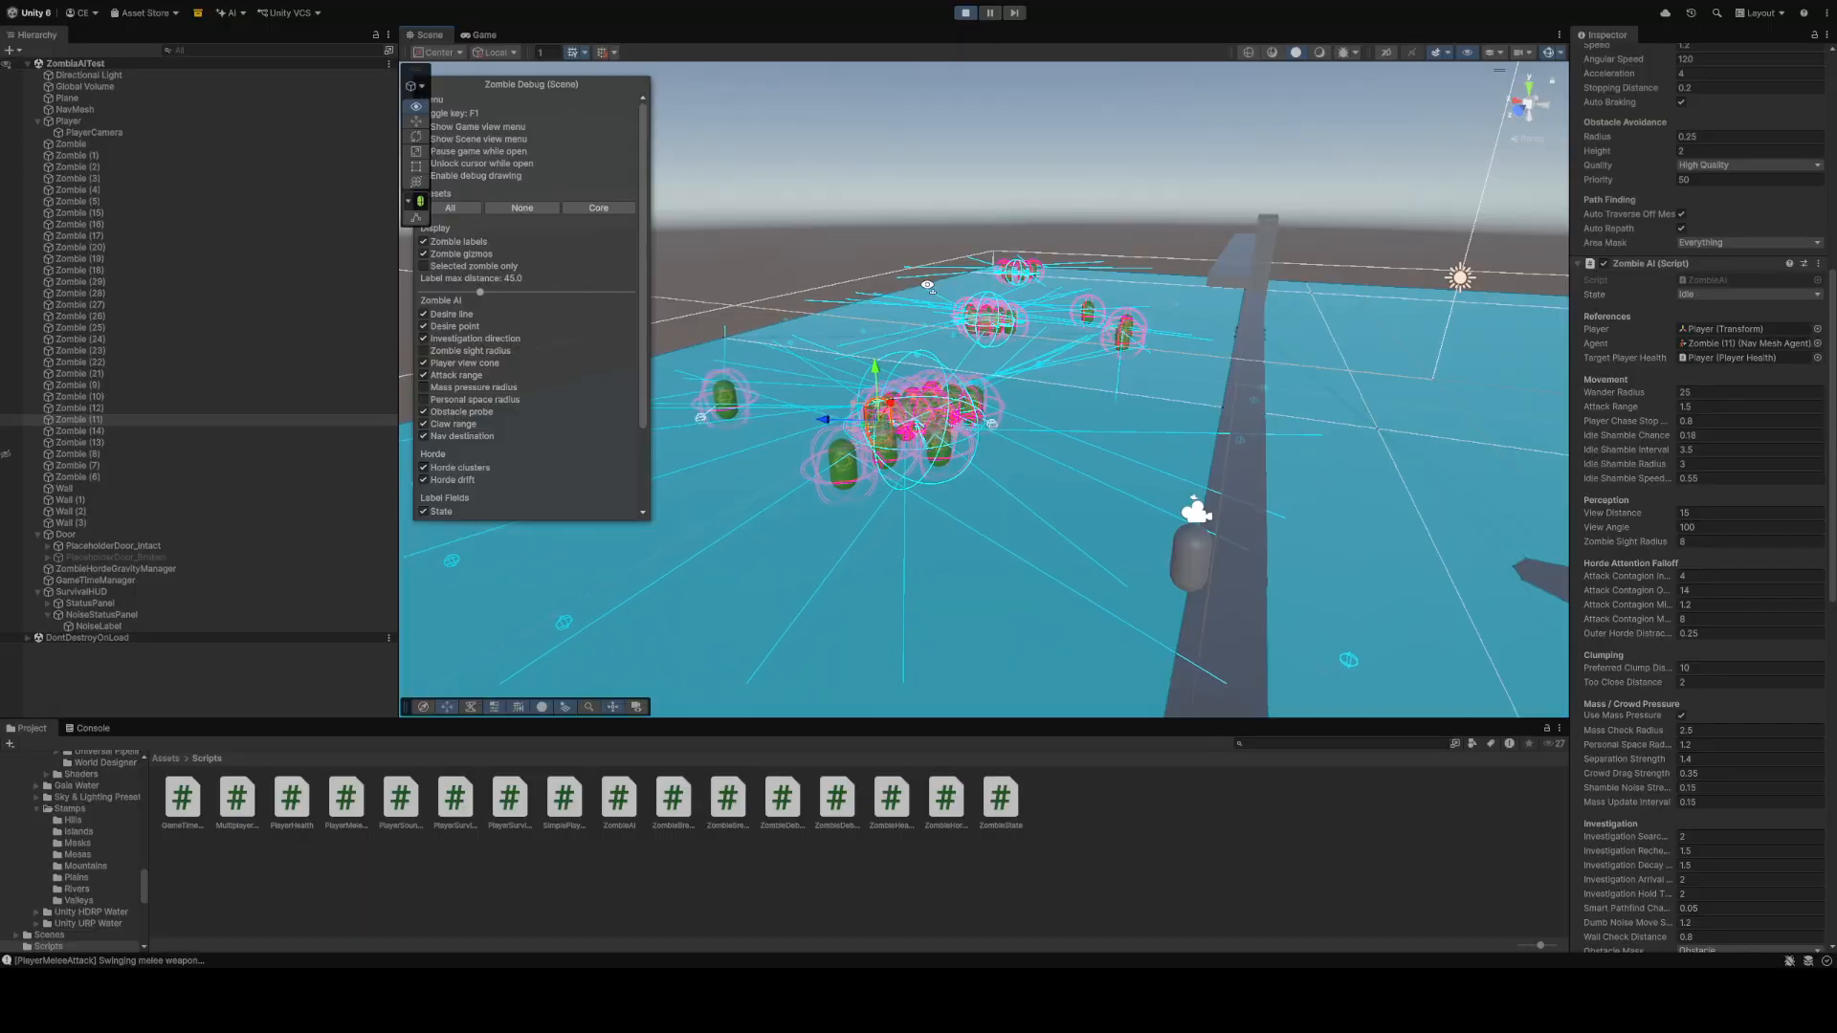
pyautogui.moveTo(927, 286); pyautogui.dragTo(927, 285, button='right')
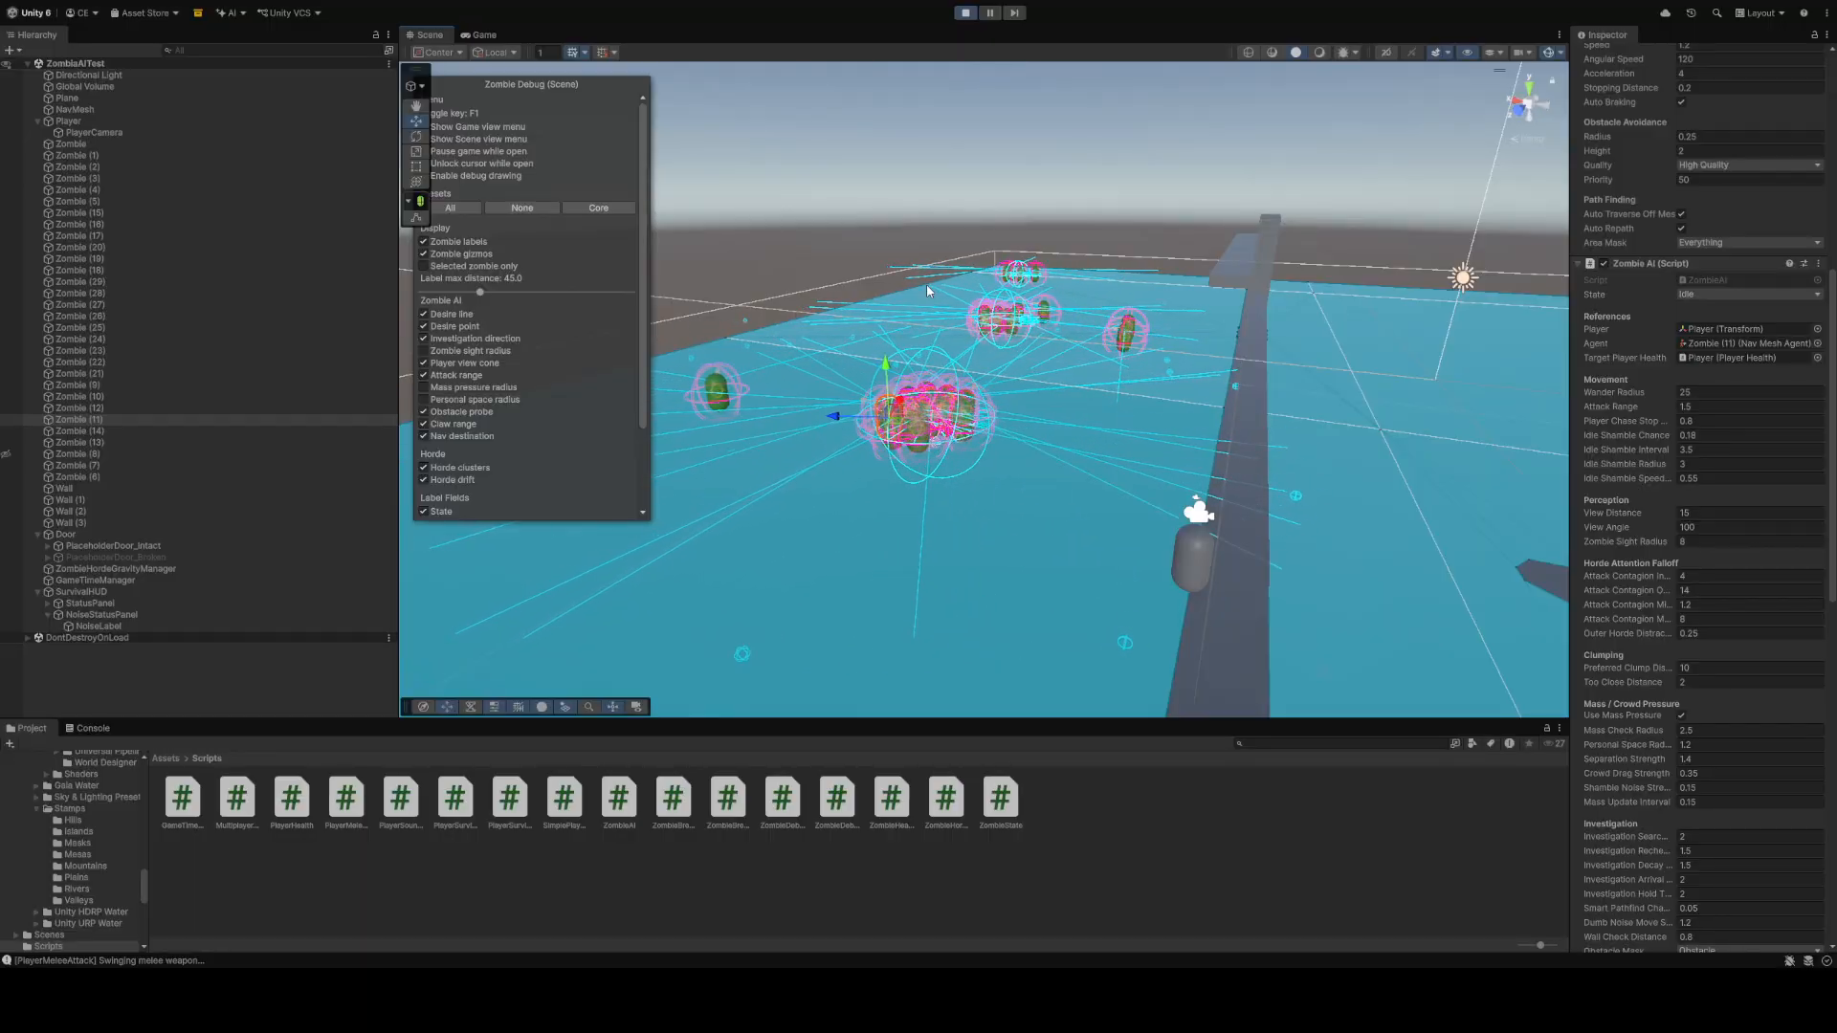
# Return to the Game view and back the player away from the approaching horde to test attacks, health loss and heart rate
pyautogui.click(483, 35)
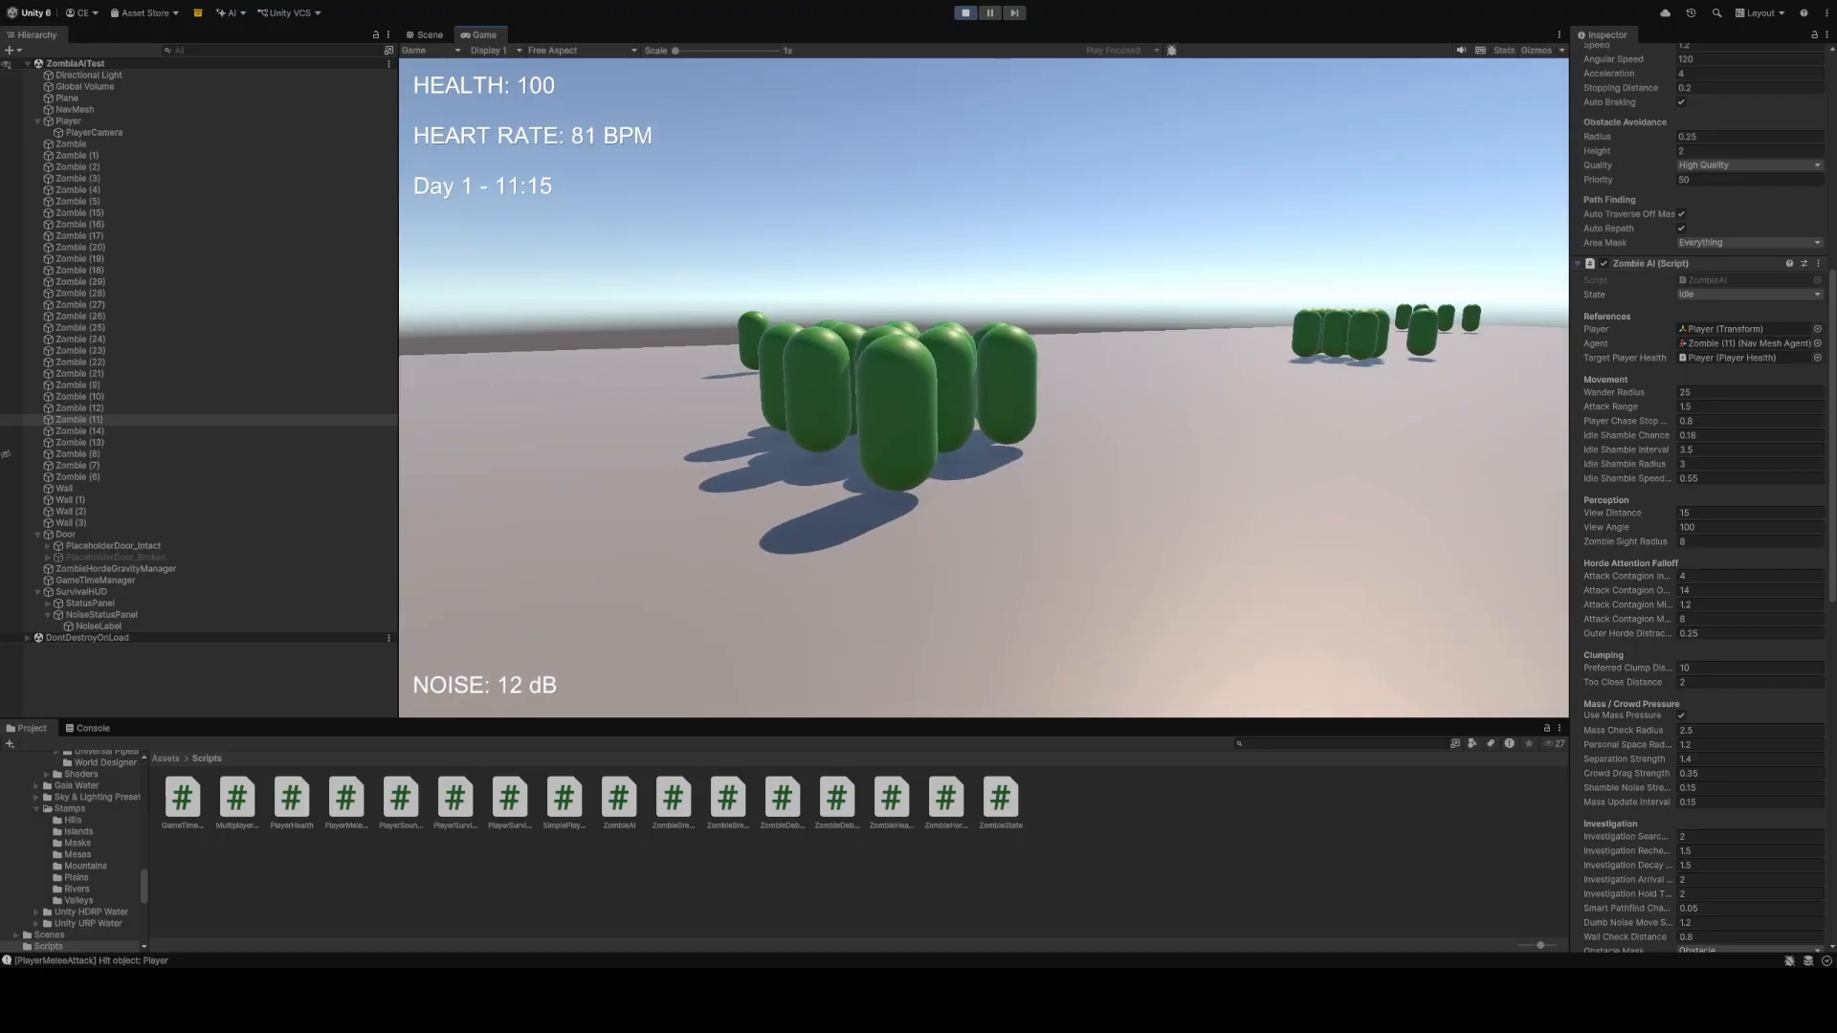
pyautogui.press('s')
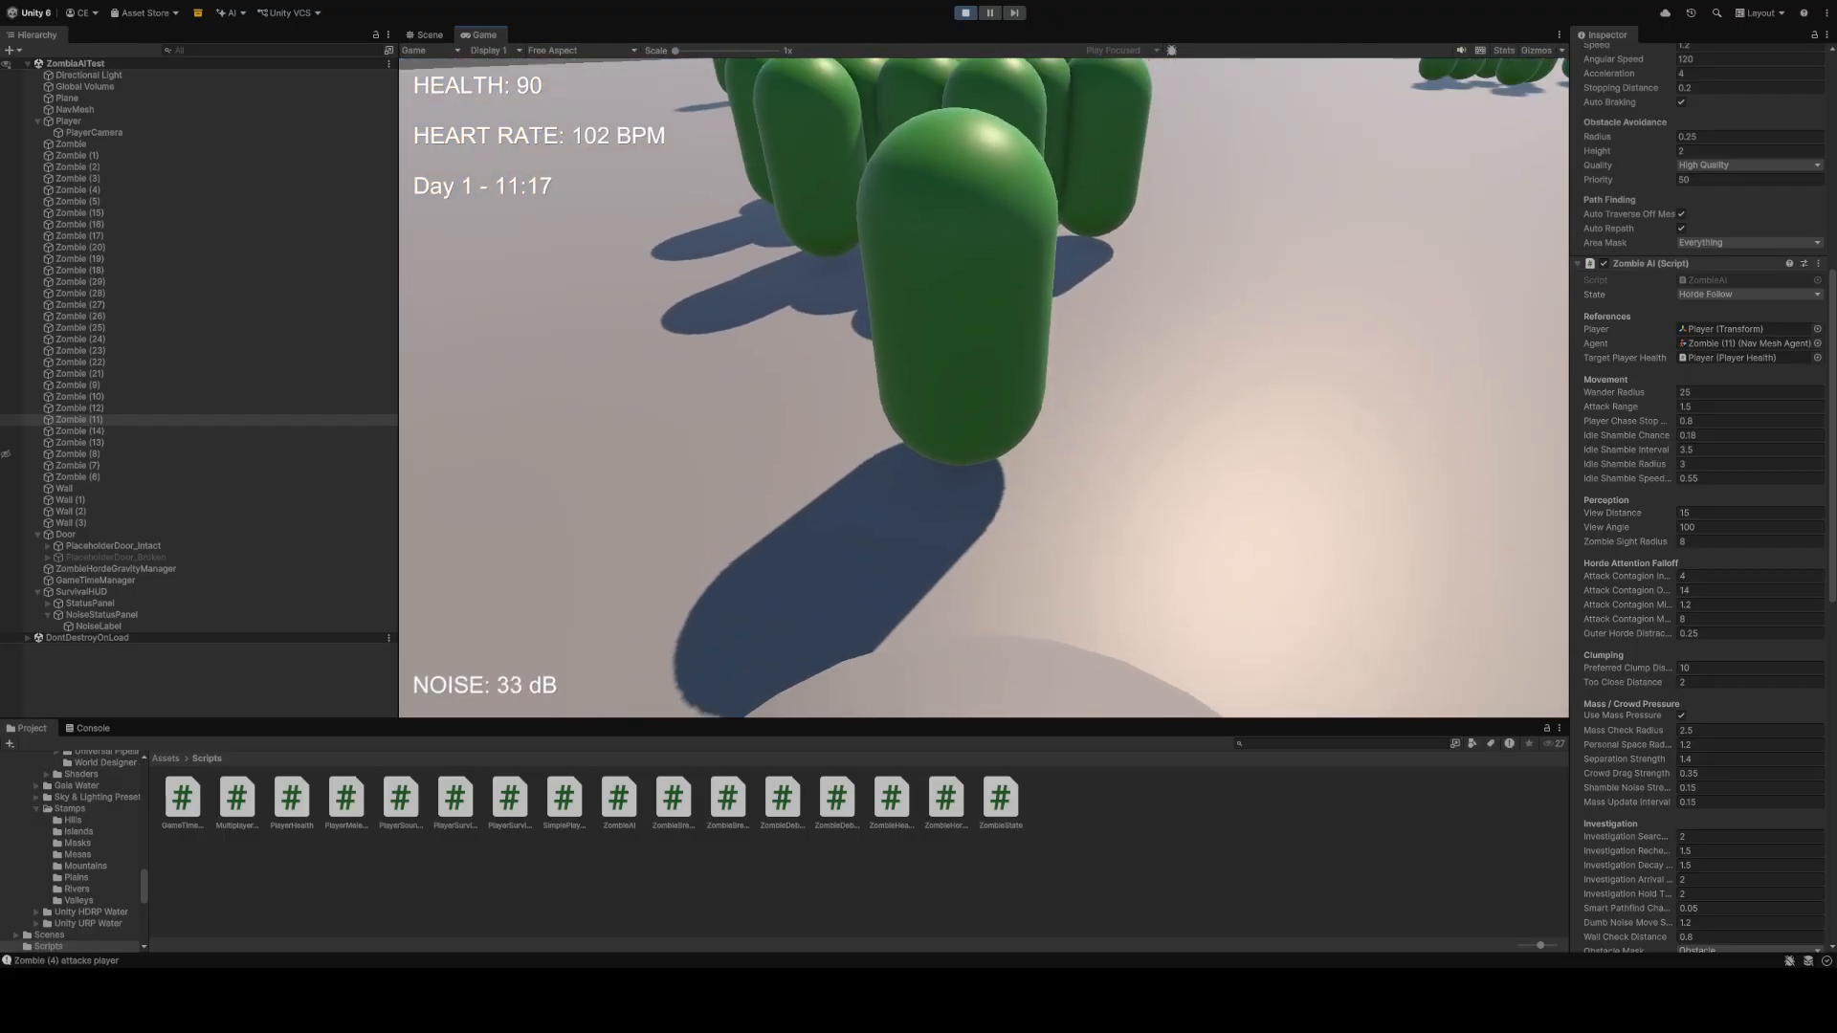
pyautogui.press('s')
pyautogui.press('s')
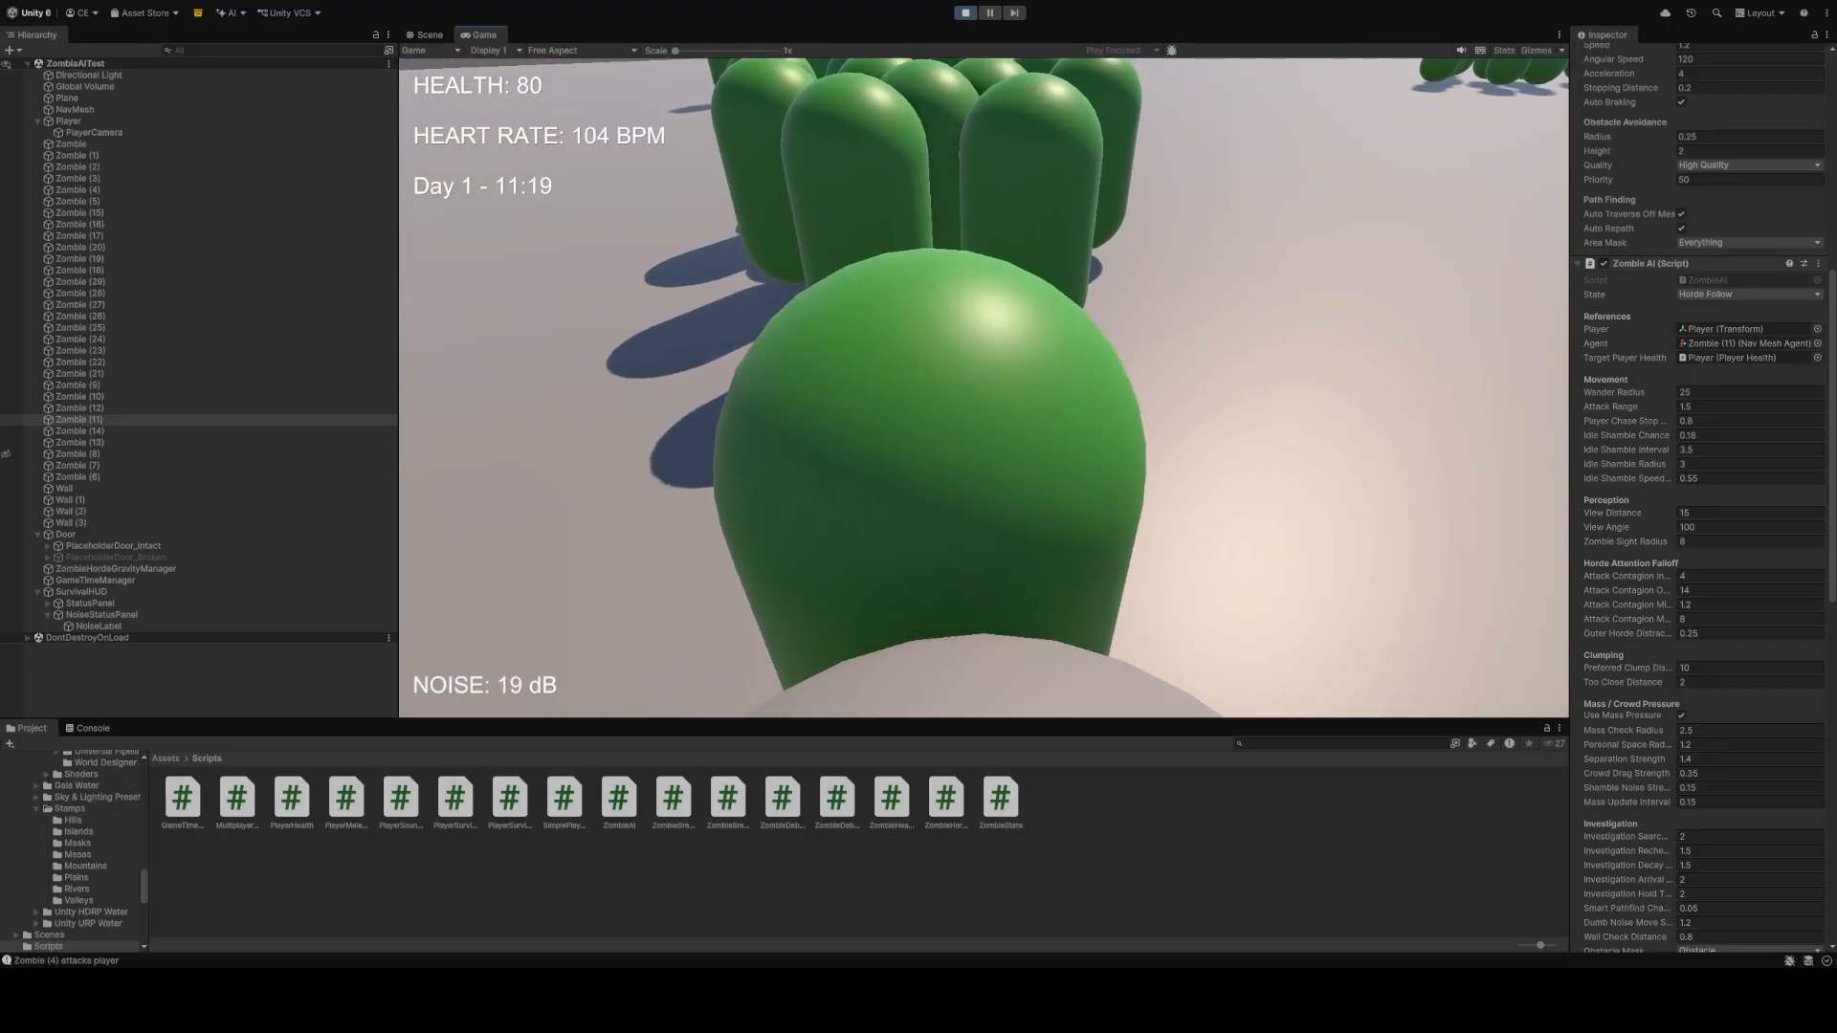
pyautogui.press('s')
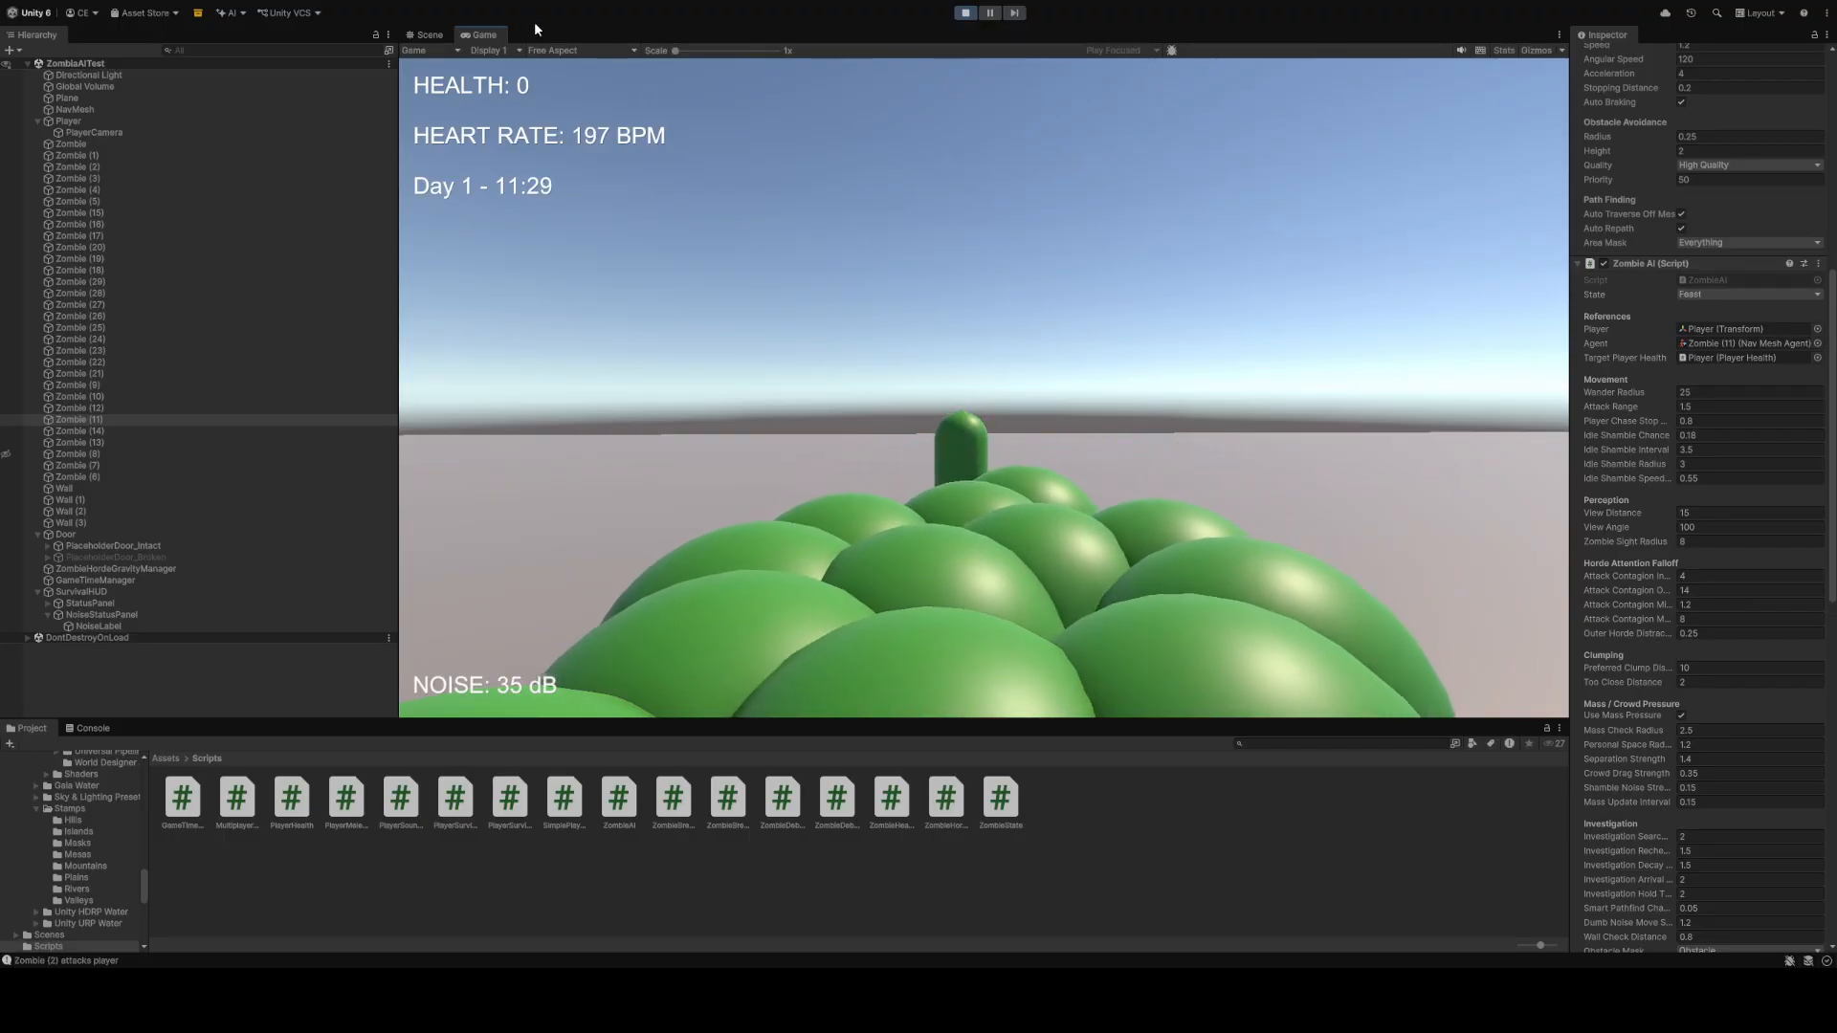
# Examine the horde feeding on the fallen player in the Scene view and select the Player object
pyautogui.click(426, 34)
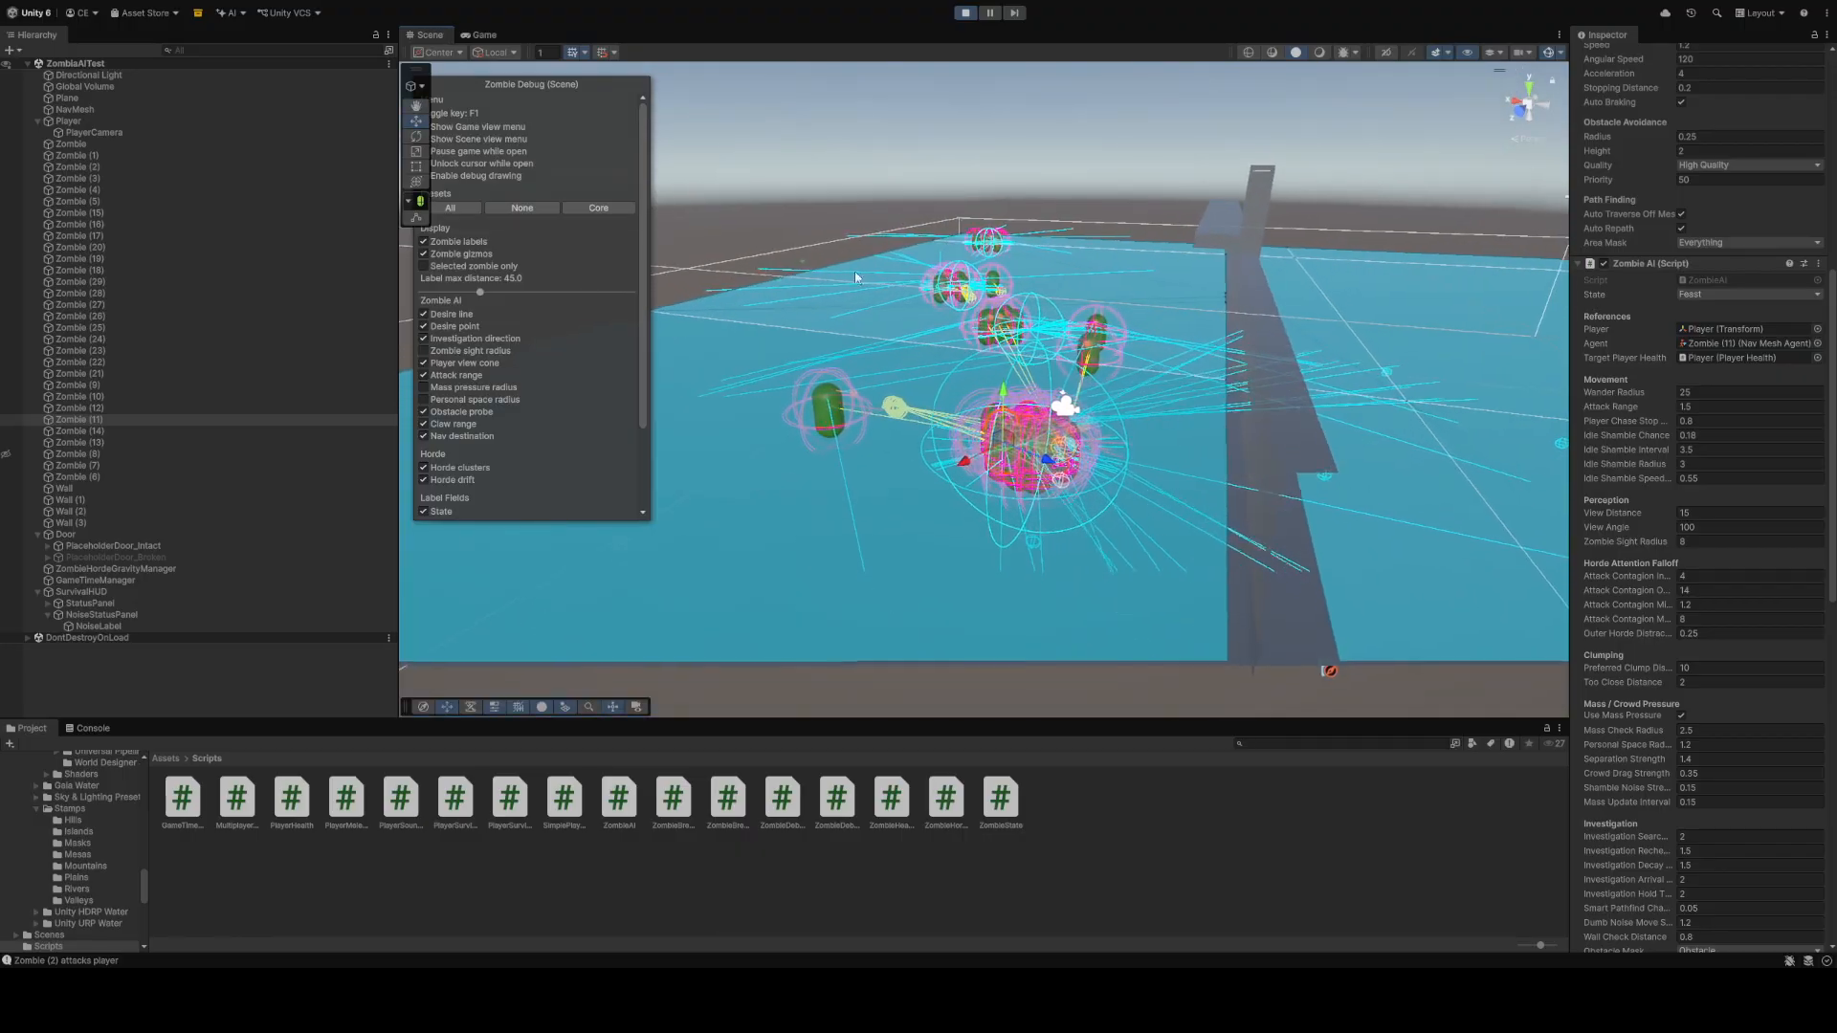
pyautogui.click(815, 201)
pyautogui.press('d')
pyautogui.moveTo(1024, 373); pyautogui.dragTo(890, 383, button='right')
pyautogui.click(872, 388)
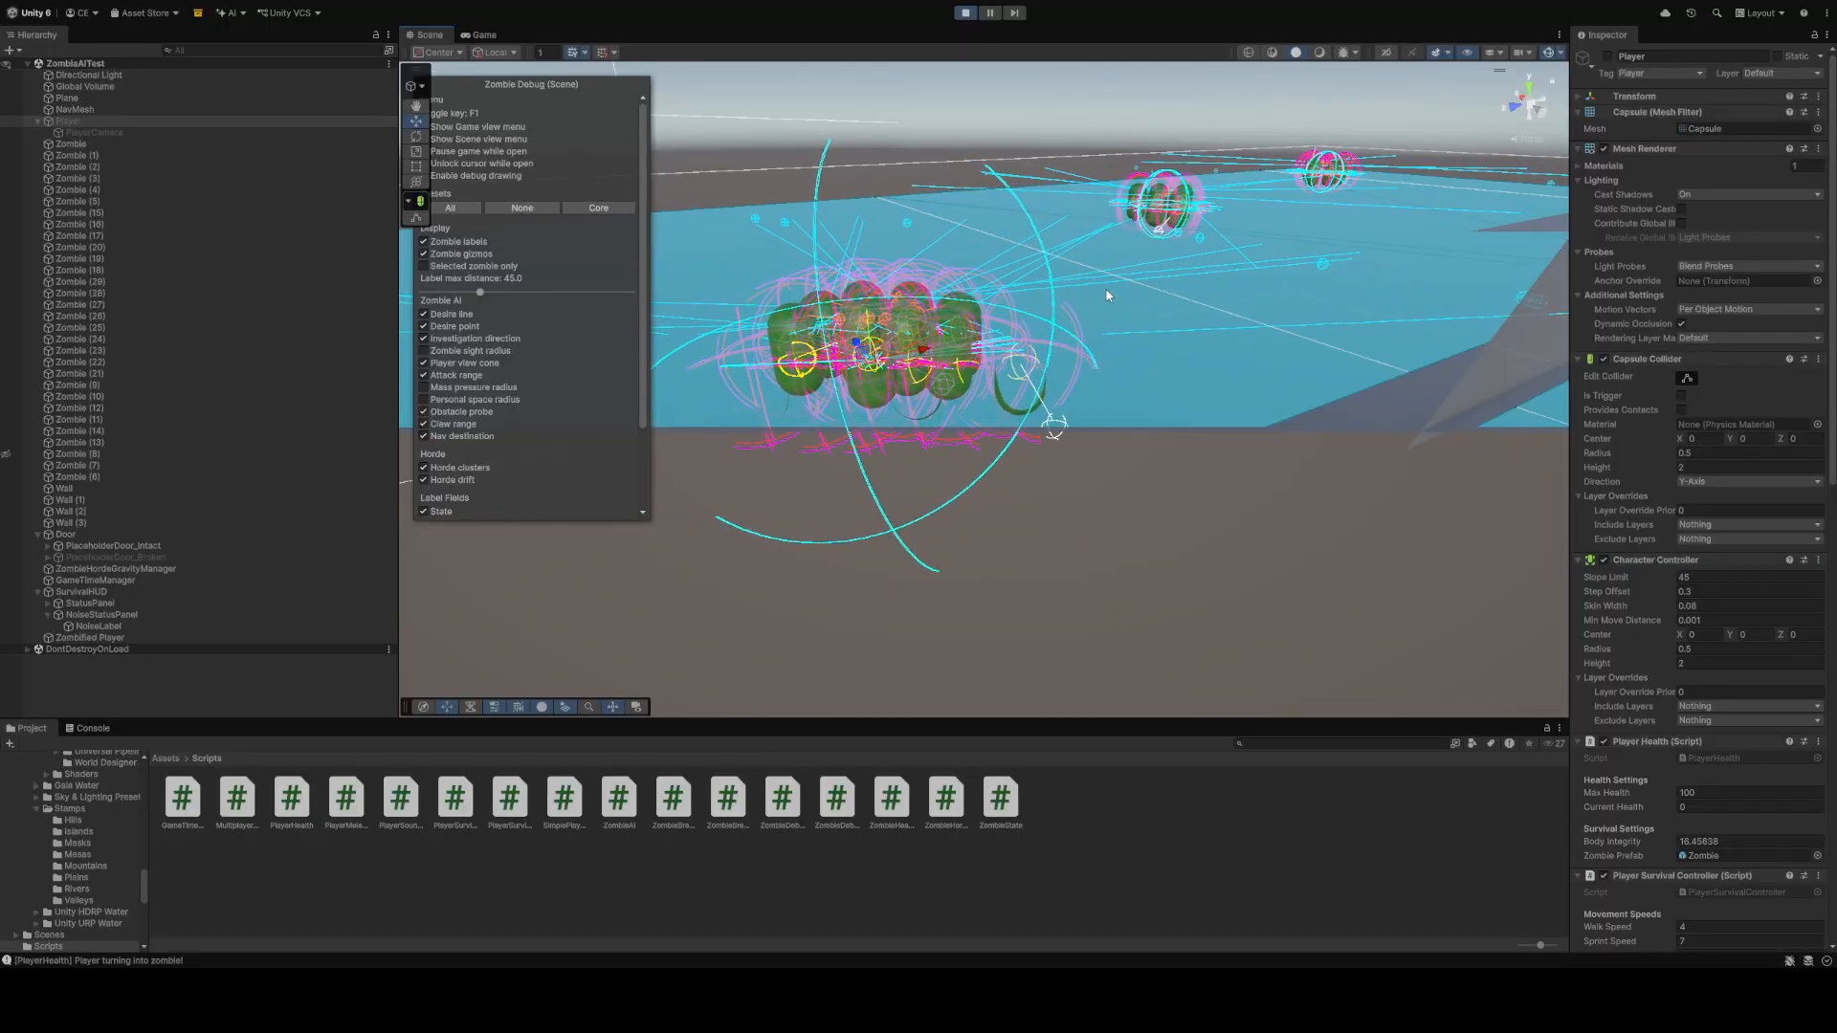
# Select the Zombified Player object in the scene hierarchy and view it inside the horde
pyautogui.click(738, 153)
pyautogui.moveTo(1007, 446); pyautogui.dragTo(996, 403, button='right')
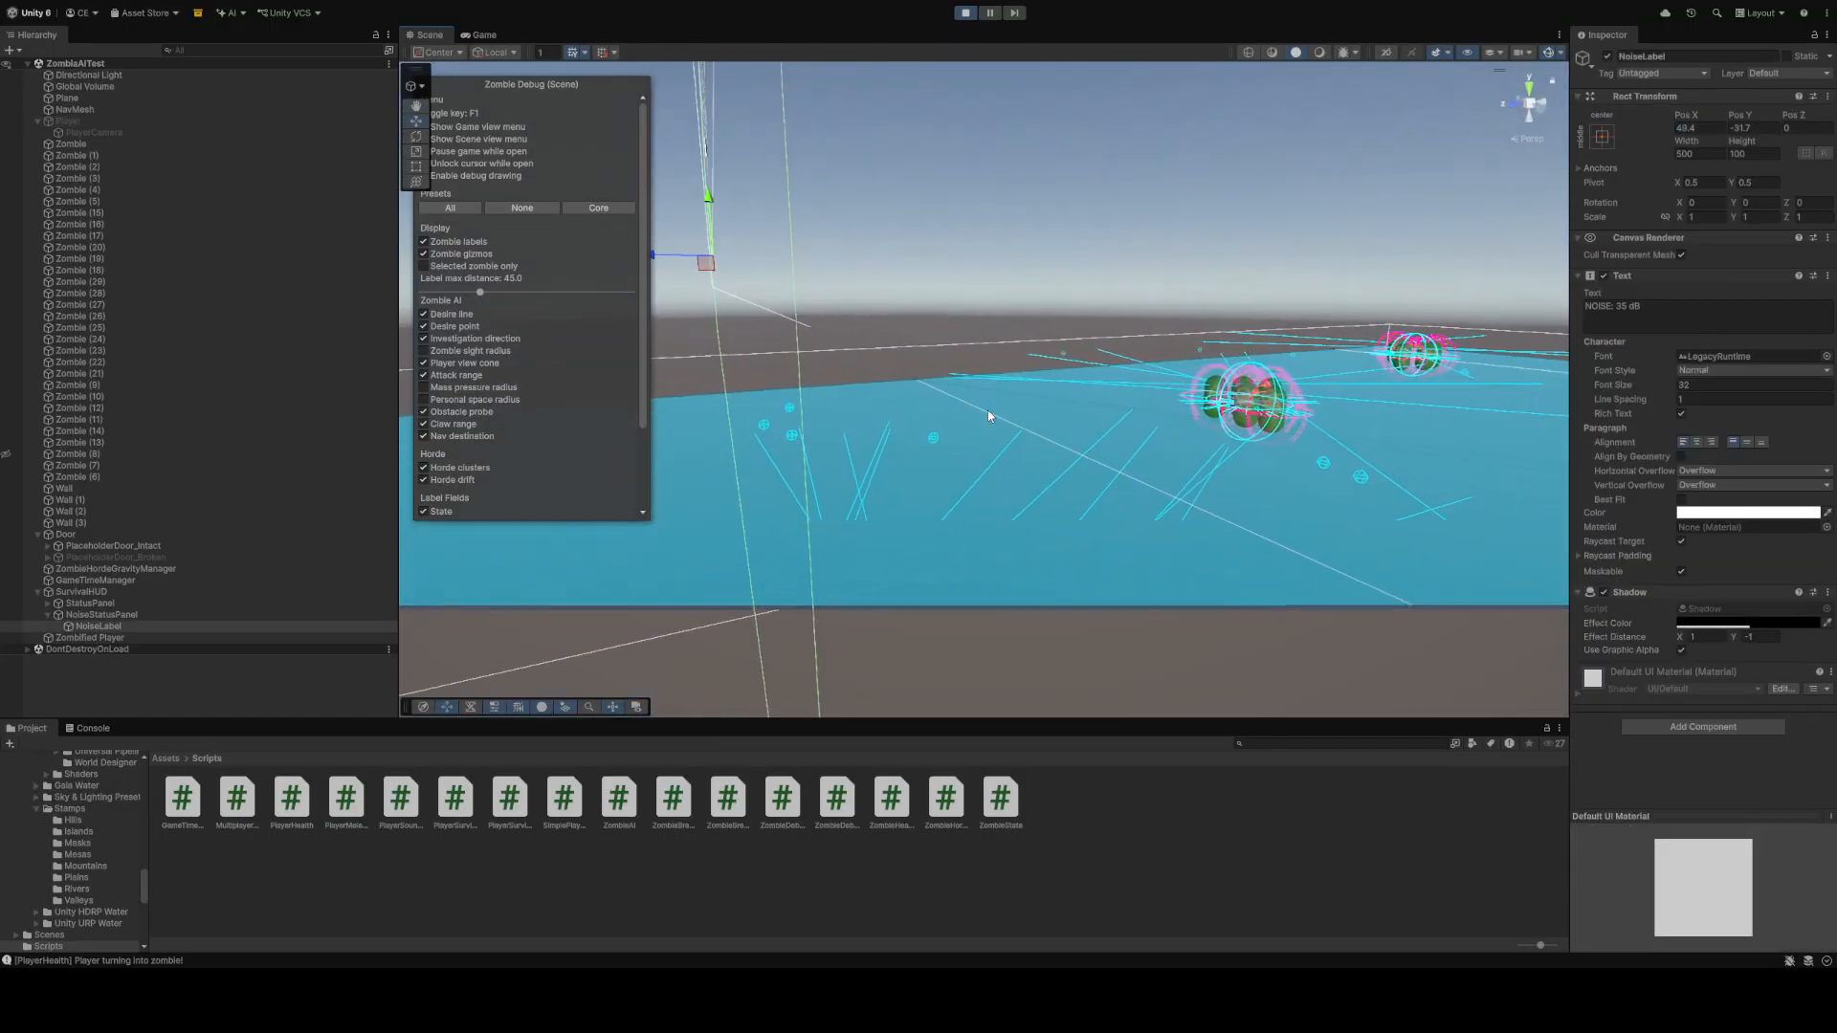
pyautogui.click(66, 638)
pyautogui.moveTo(723, 430); pyautogui.dragTo(943, 512, button='right')
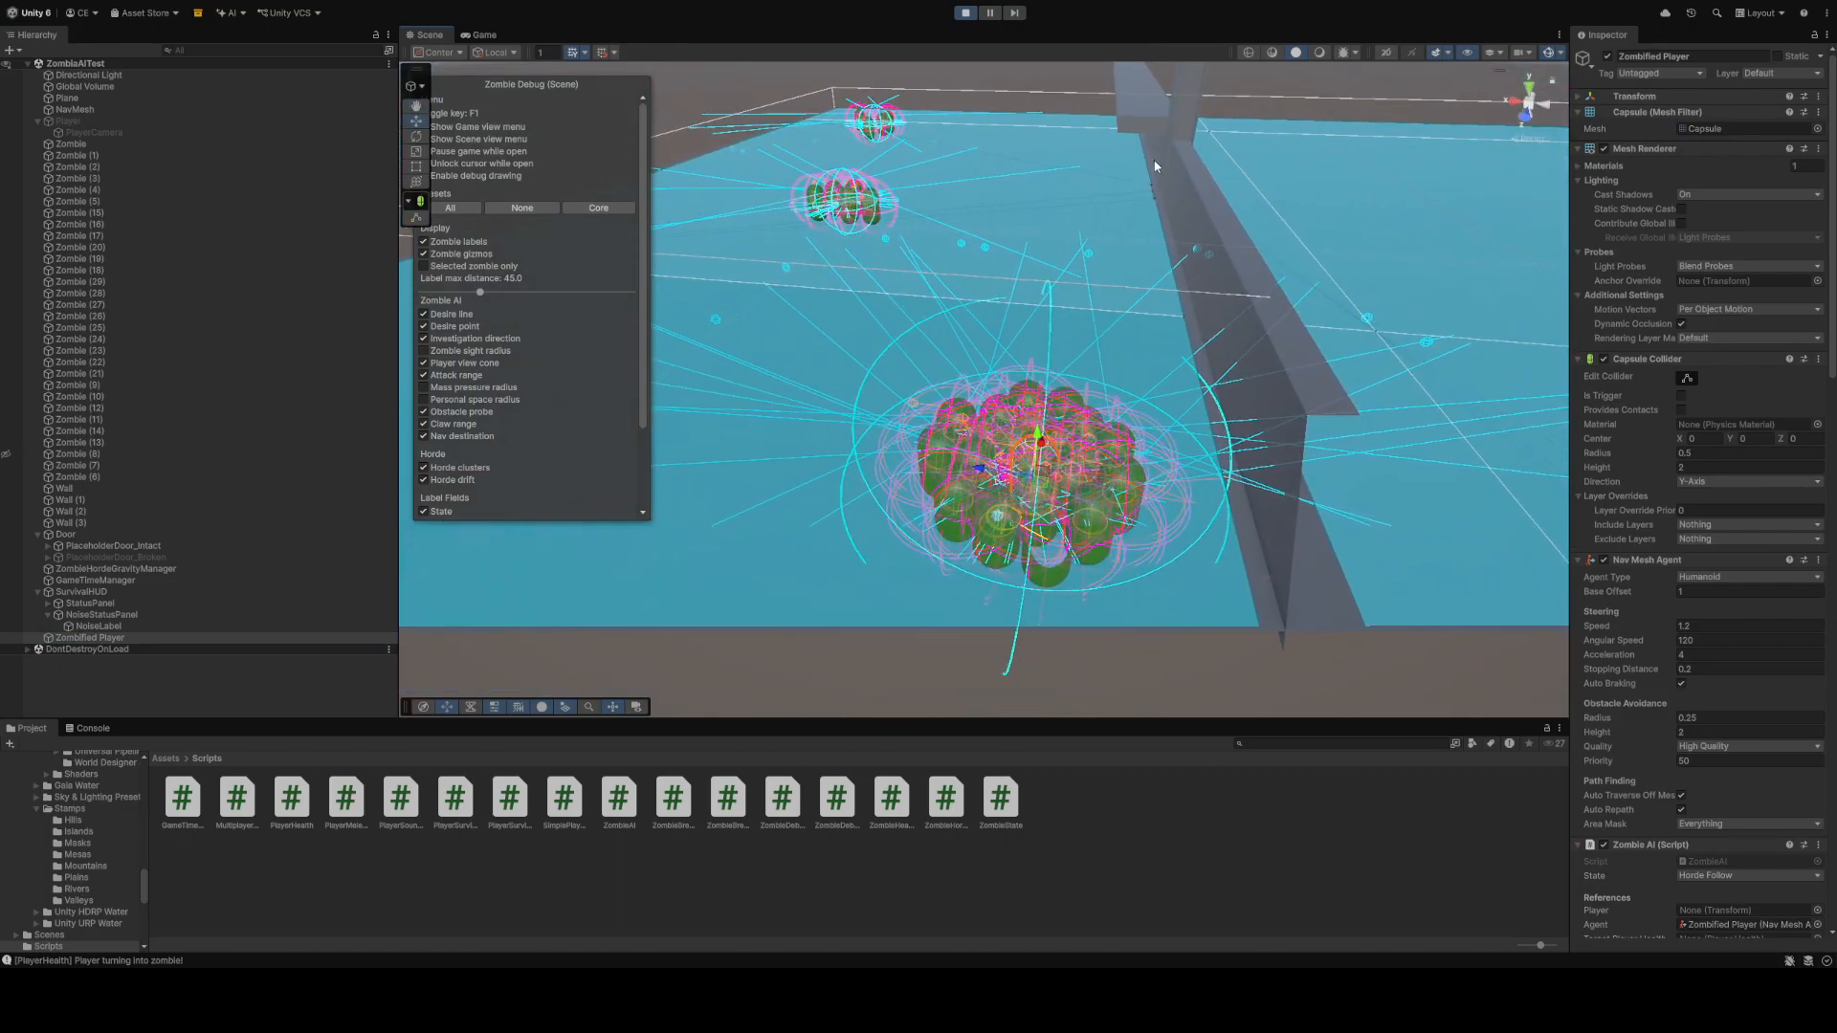
# Reselect the Zombified Player in the horde and examine its Nav Mesh Agent and Zombie AI components
pyautogui.click(1121, 182)
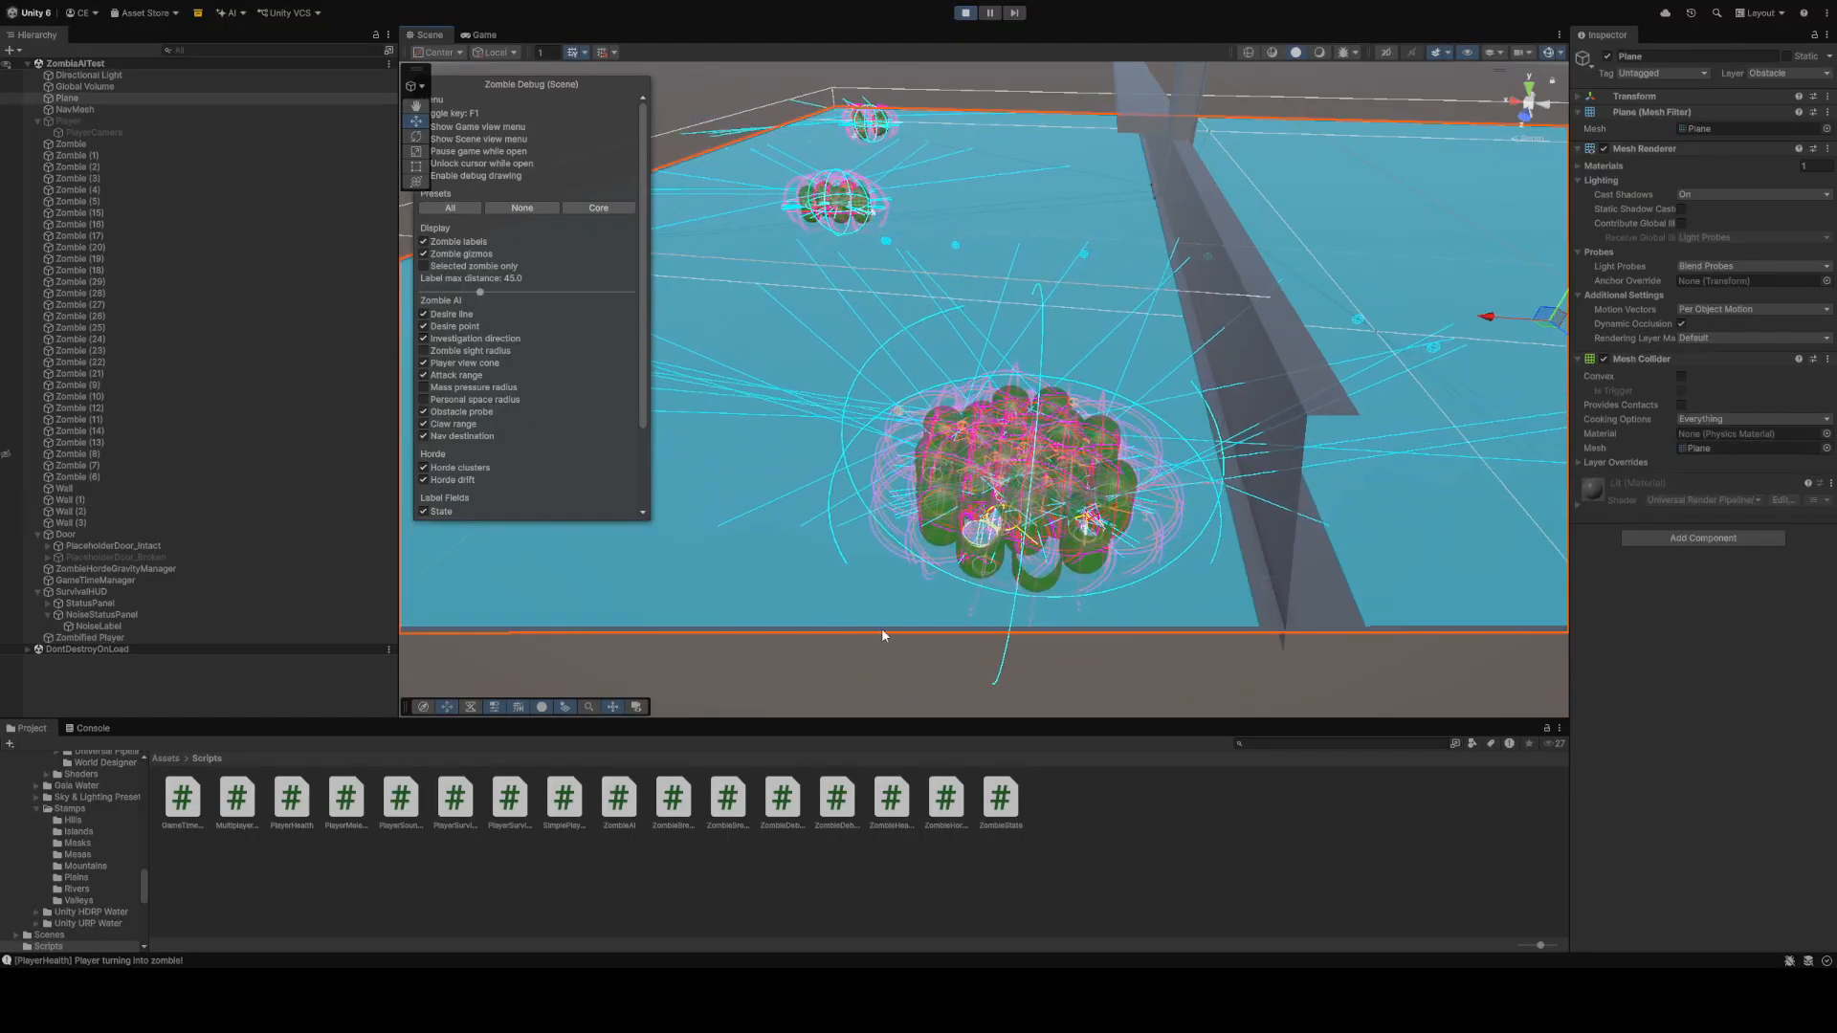
pyautogui.click(1028, 493)
pyautogui.scroll(-3, 1667, 618)
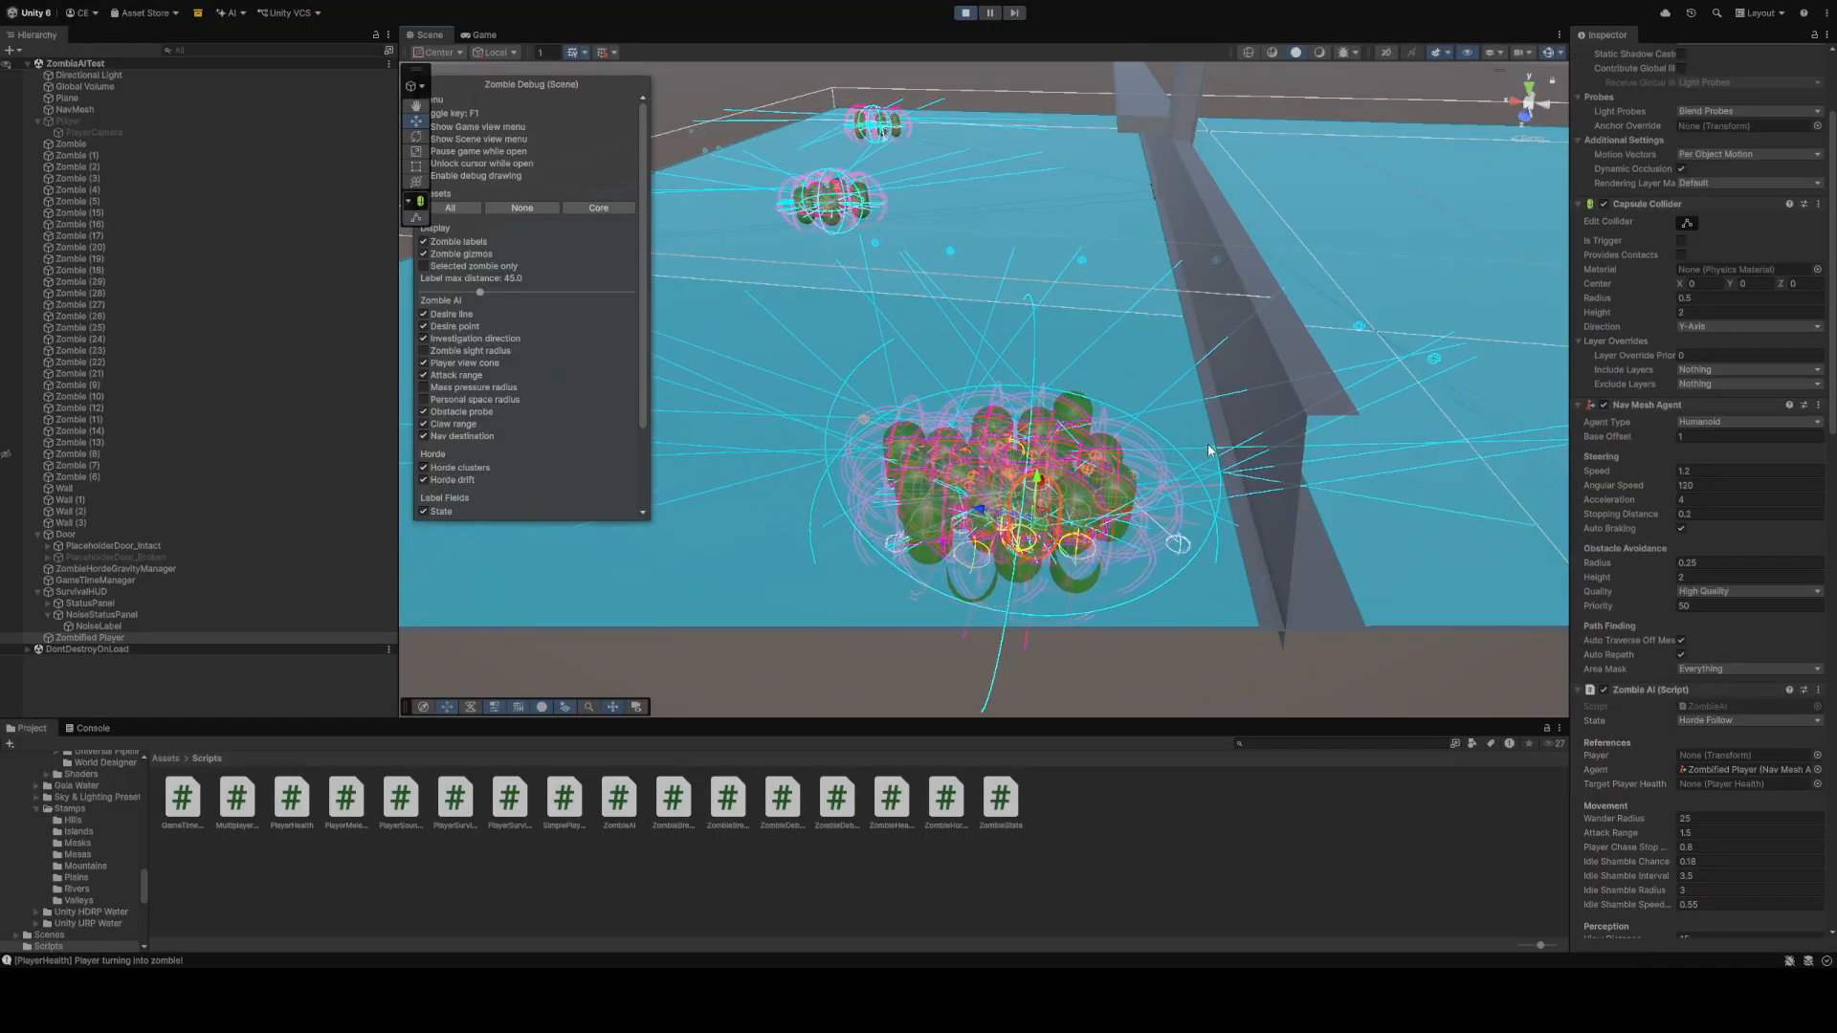
pyautogui.scroll(1, 1207, 444)
pyautogui.scroll(-1, 1186, 430)
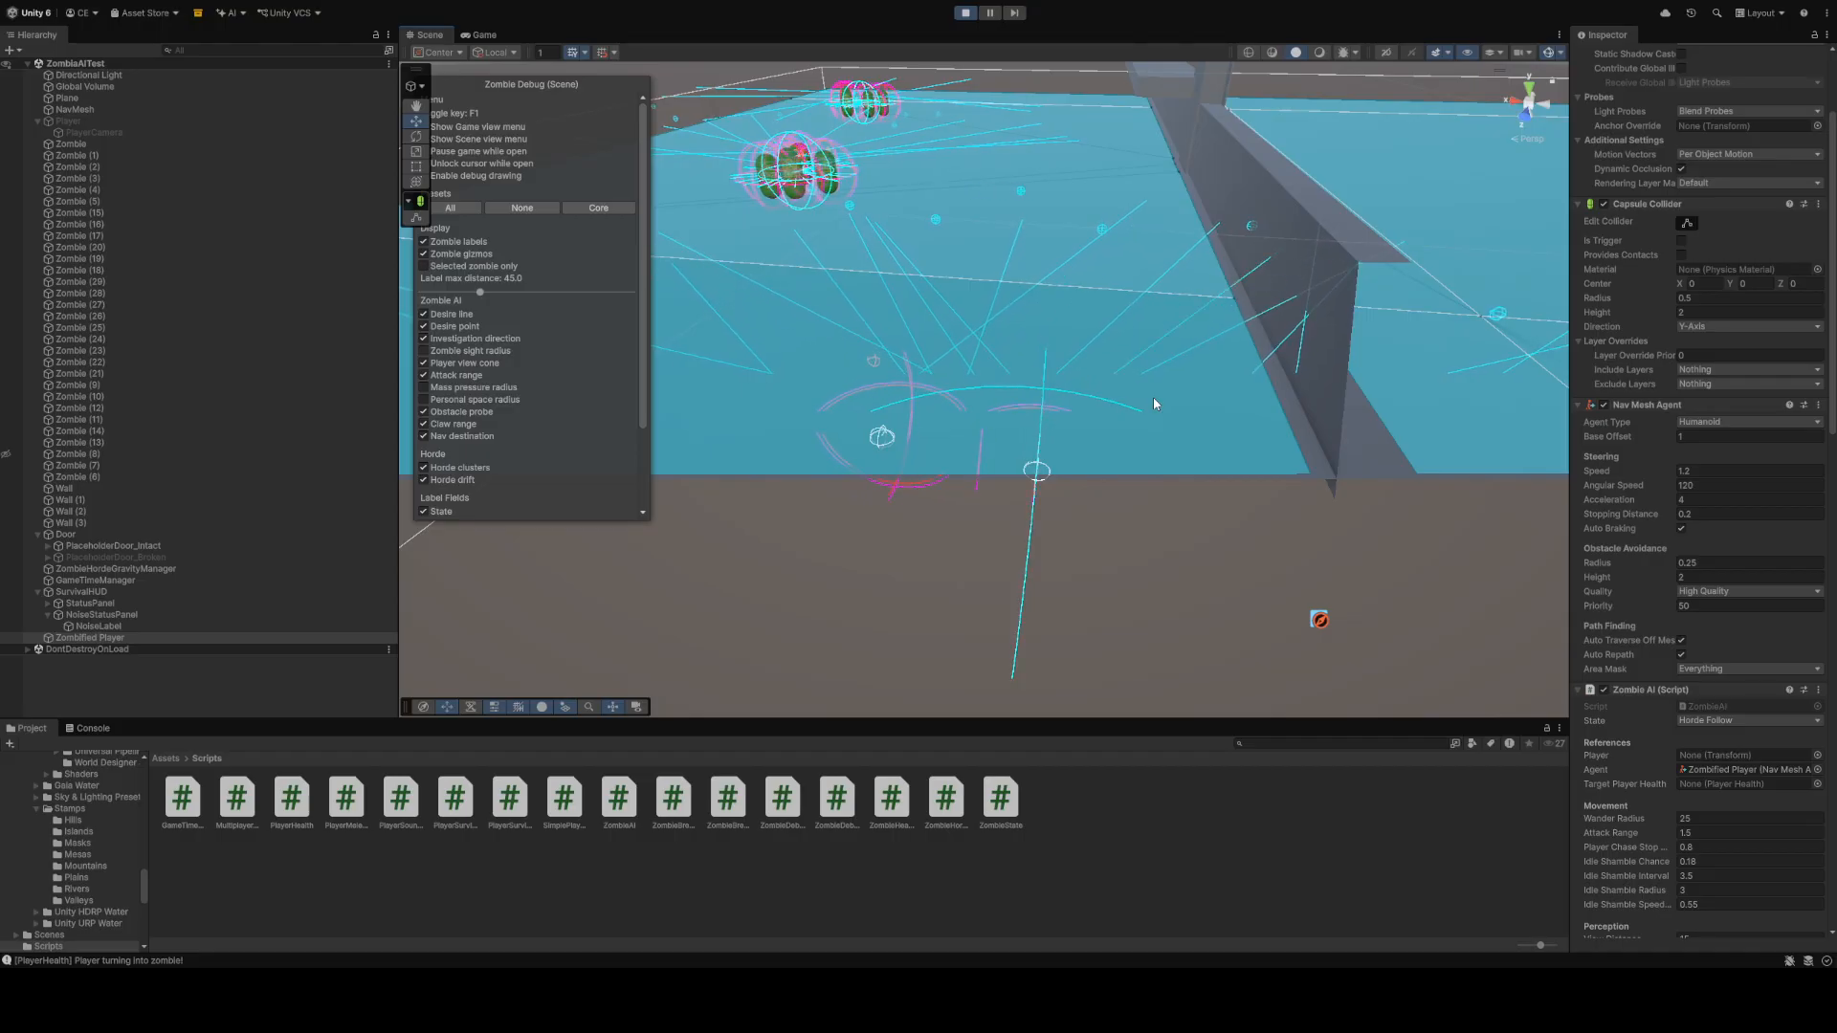
# Look over the remaining zombie groups, stop the play session and start a fresh one
pyautogui.moveTo(1154, 404); pyautogui.dragTo(1078, 276, button='right')
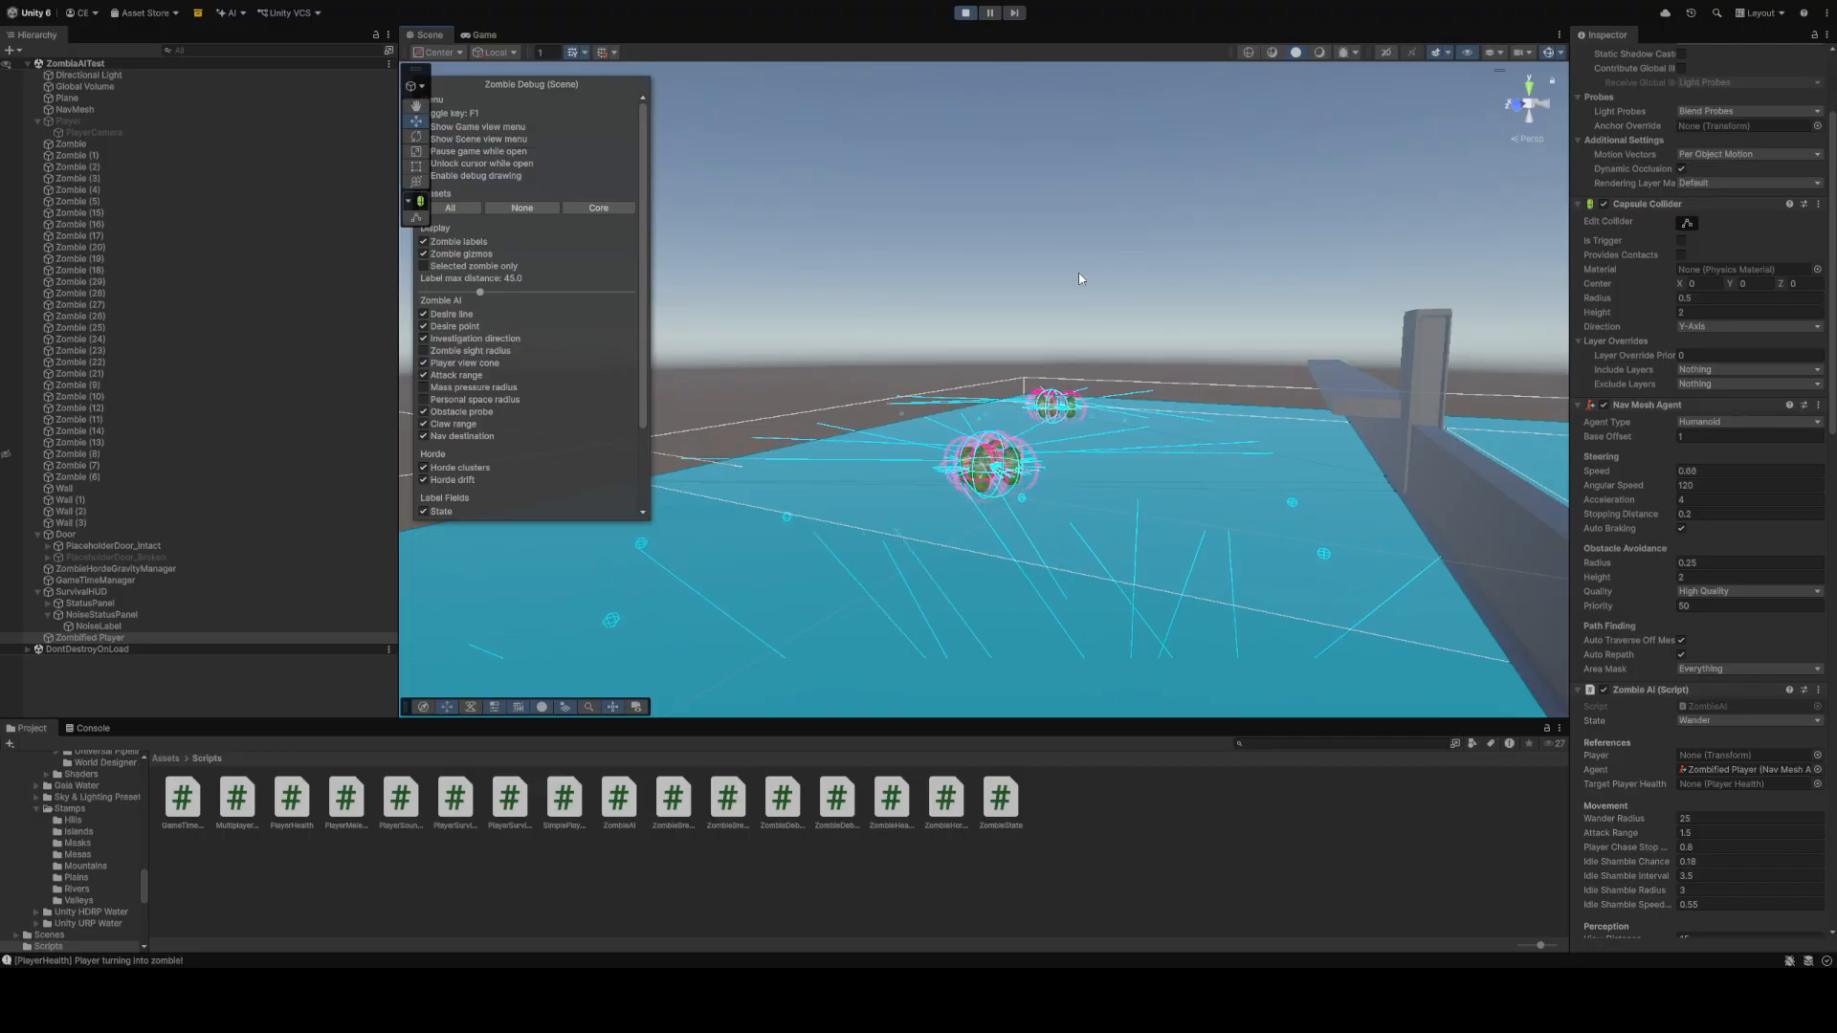
pyautogui.moveTo(1117, 259); pyautogui.dragTo(659, 141, button='right')
pyautogui.click(964, 12)
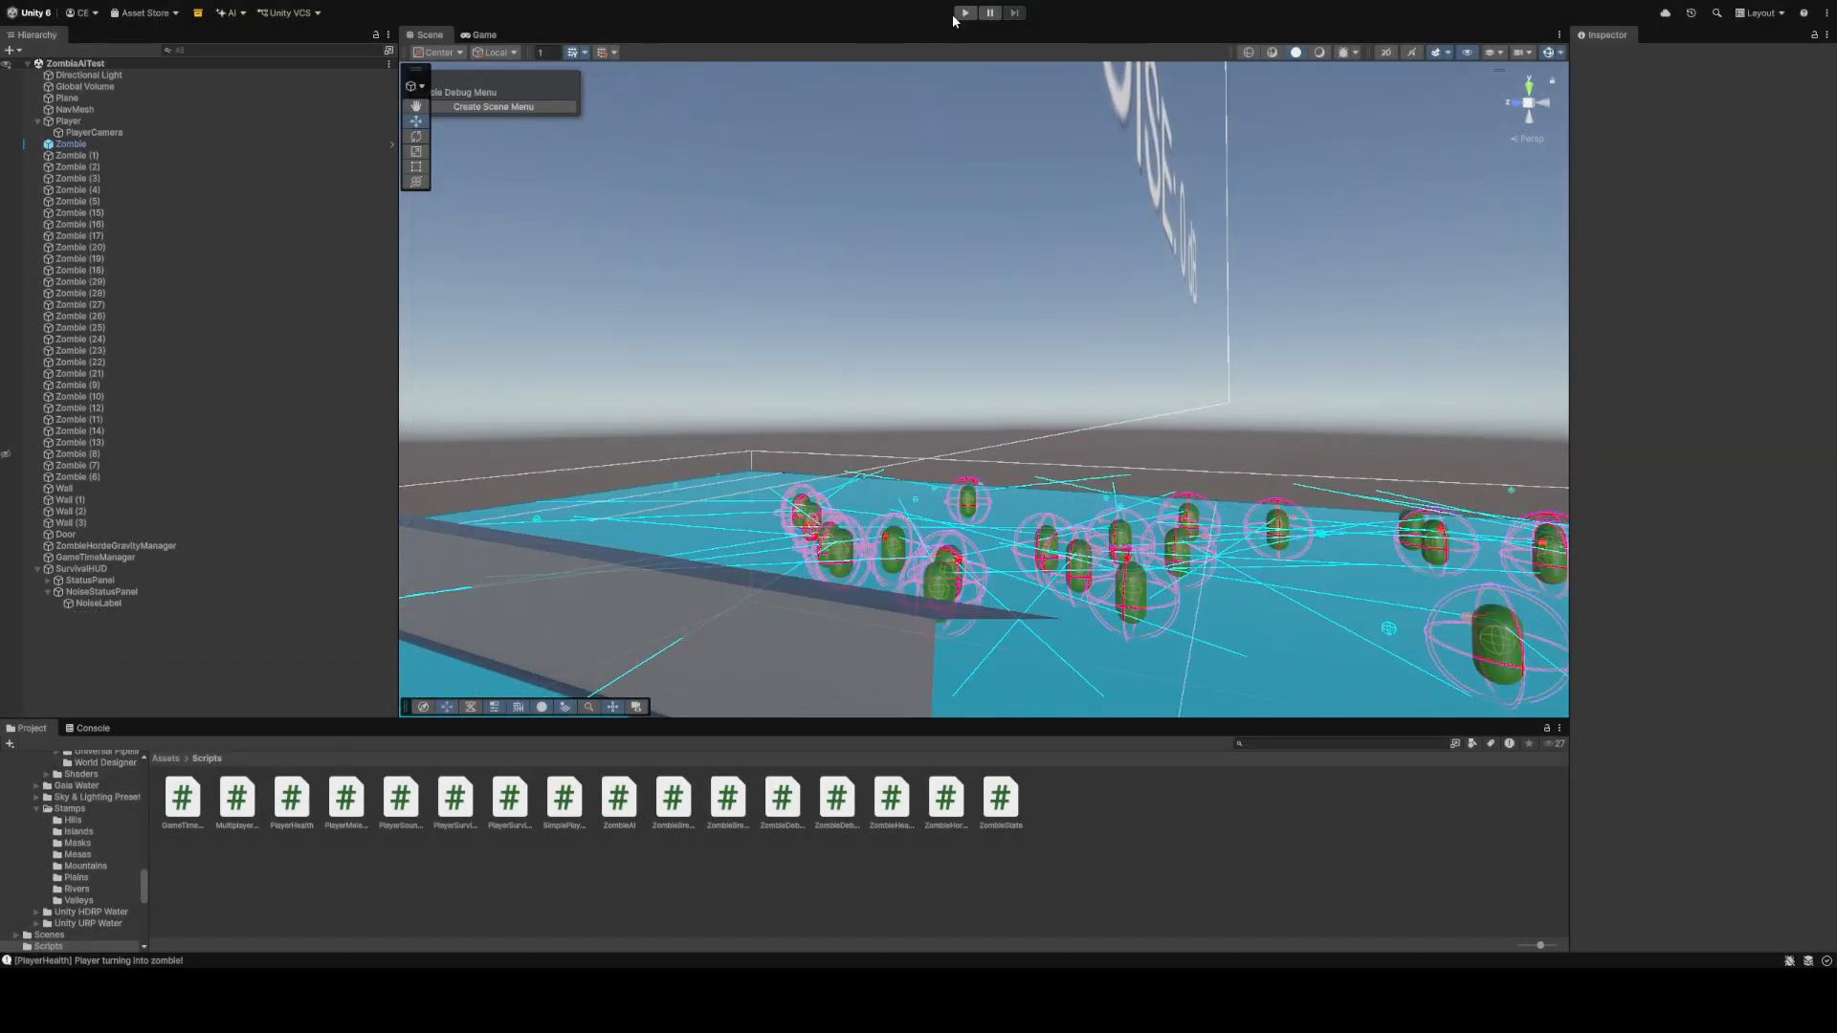
pyautogui.click(965, 12)
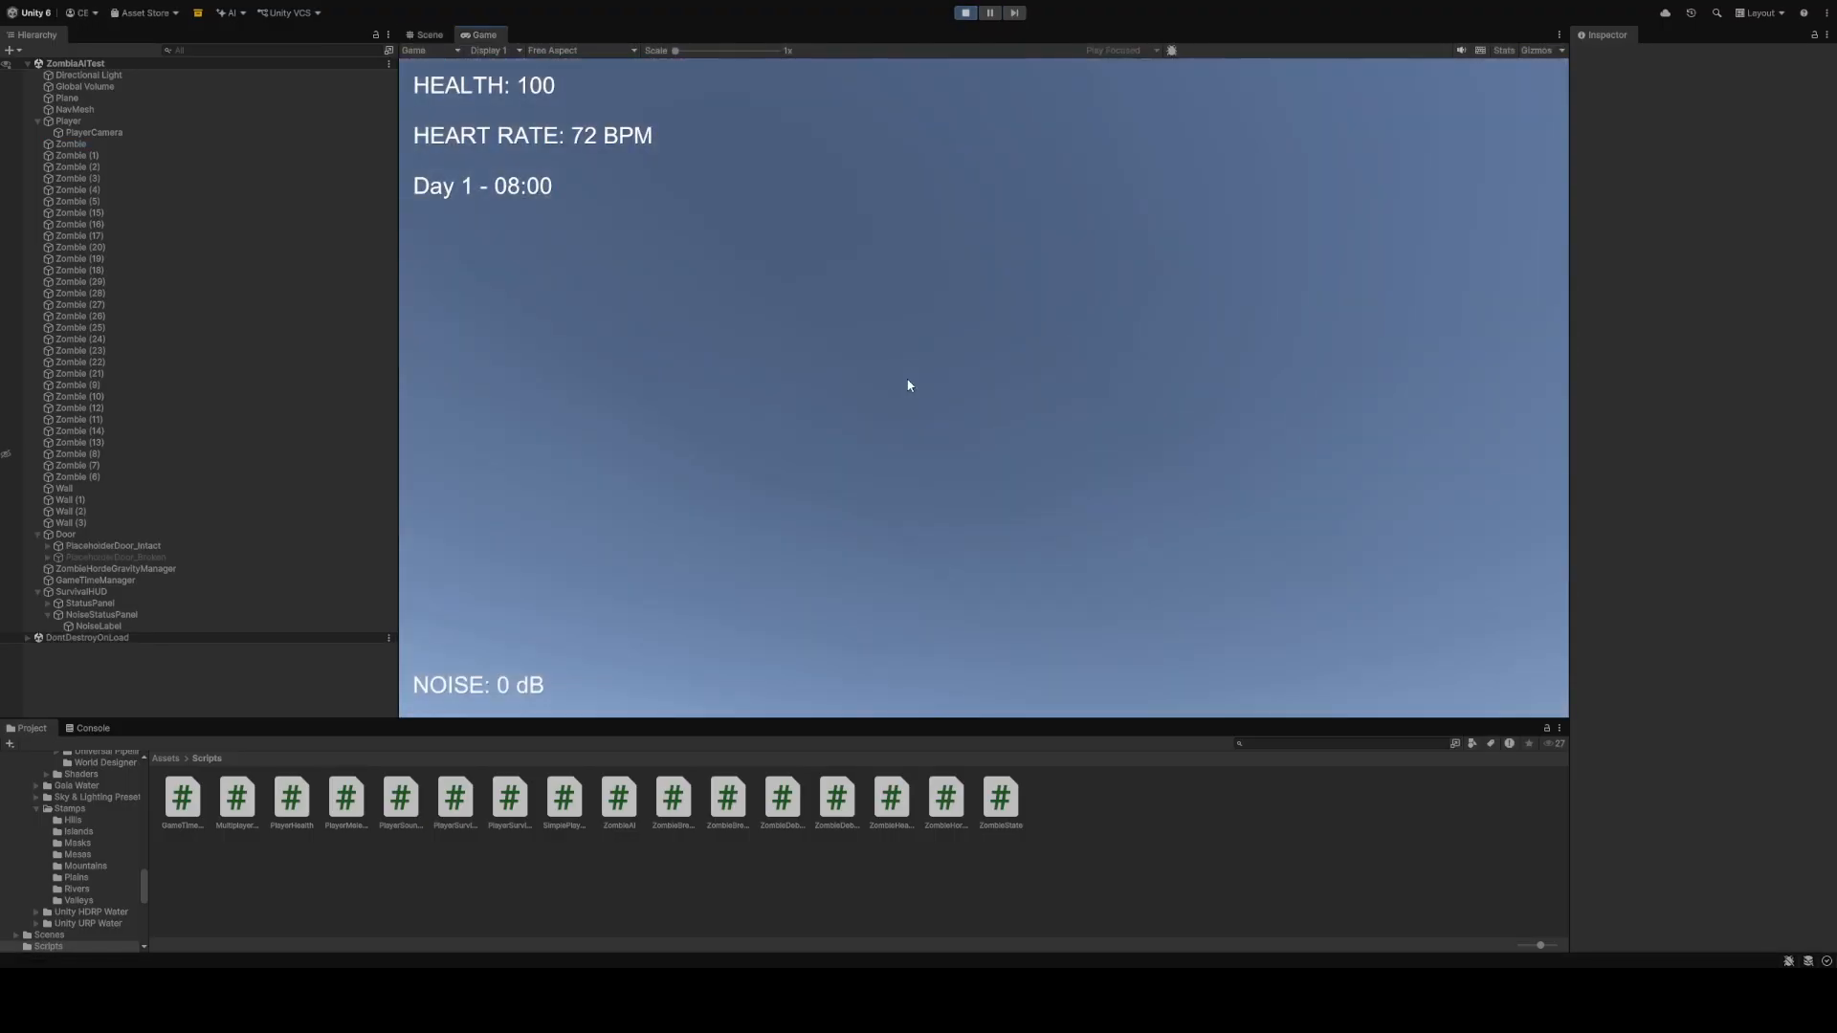
# Move the player along the shaded side of the wall up to the door to draw the zombies with noise
pyautogui.press('w')
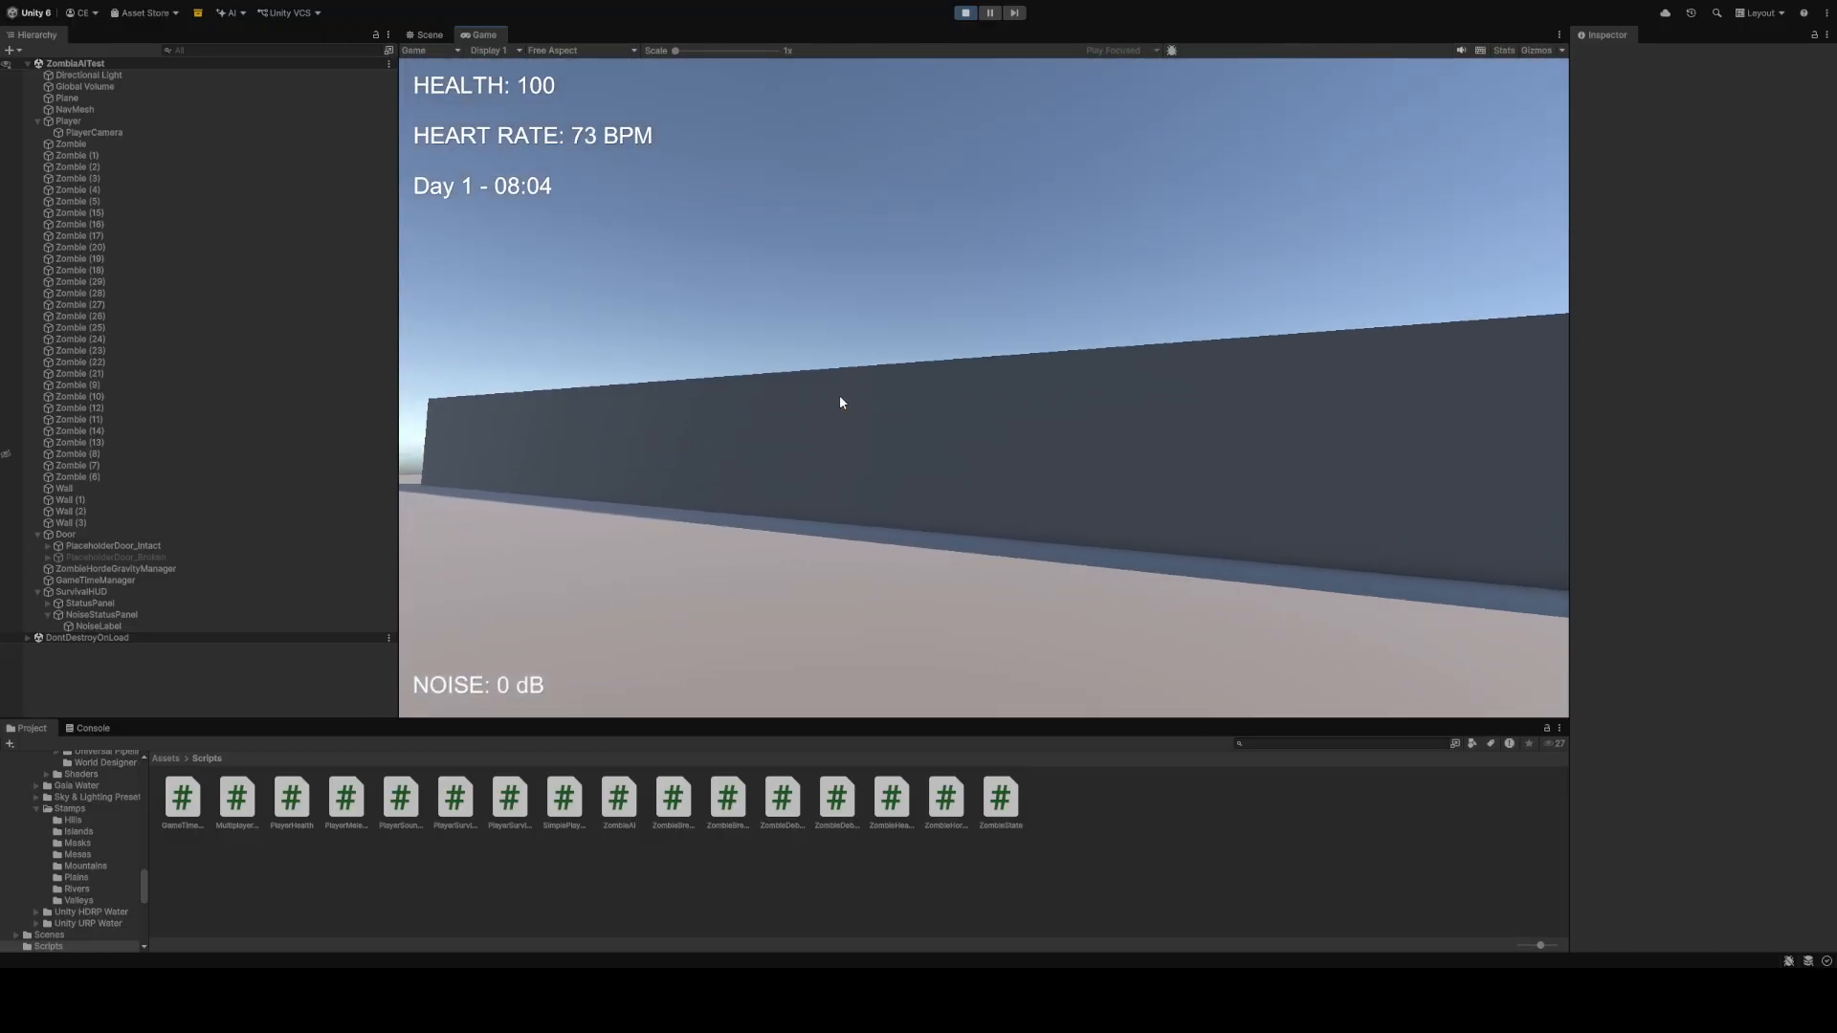
pyautogui.press('w')
pyautogui.press('w')
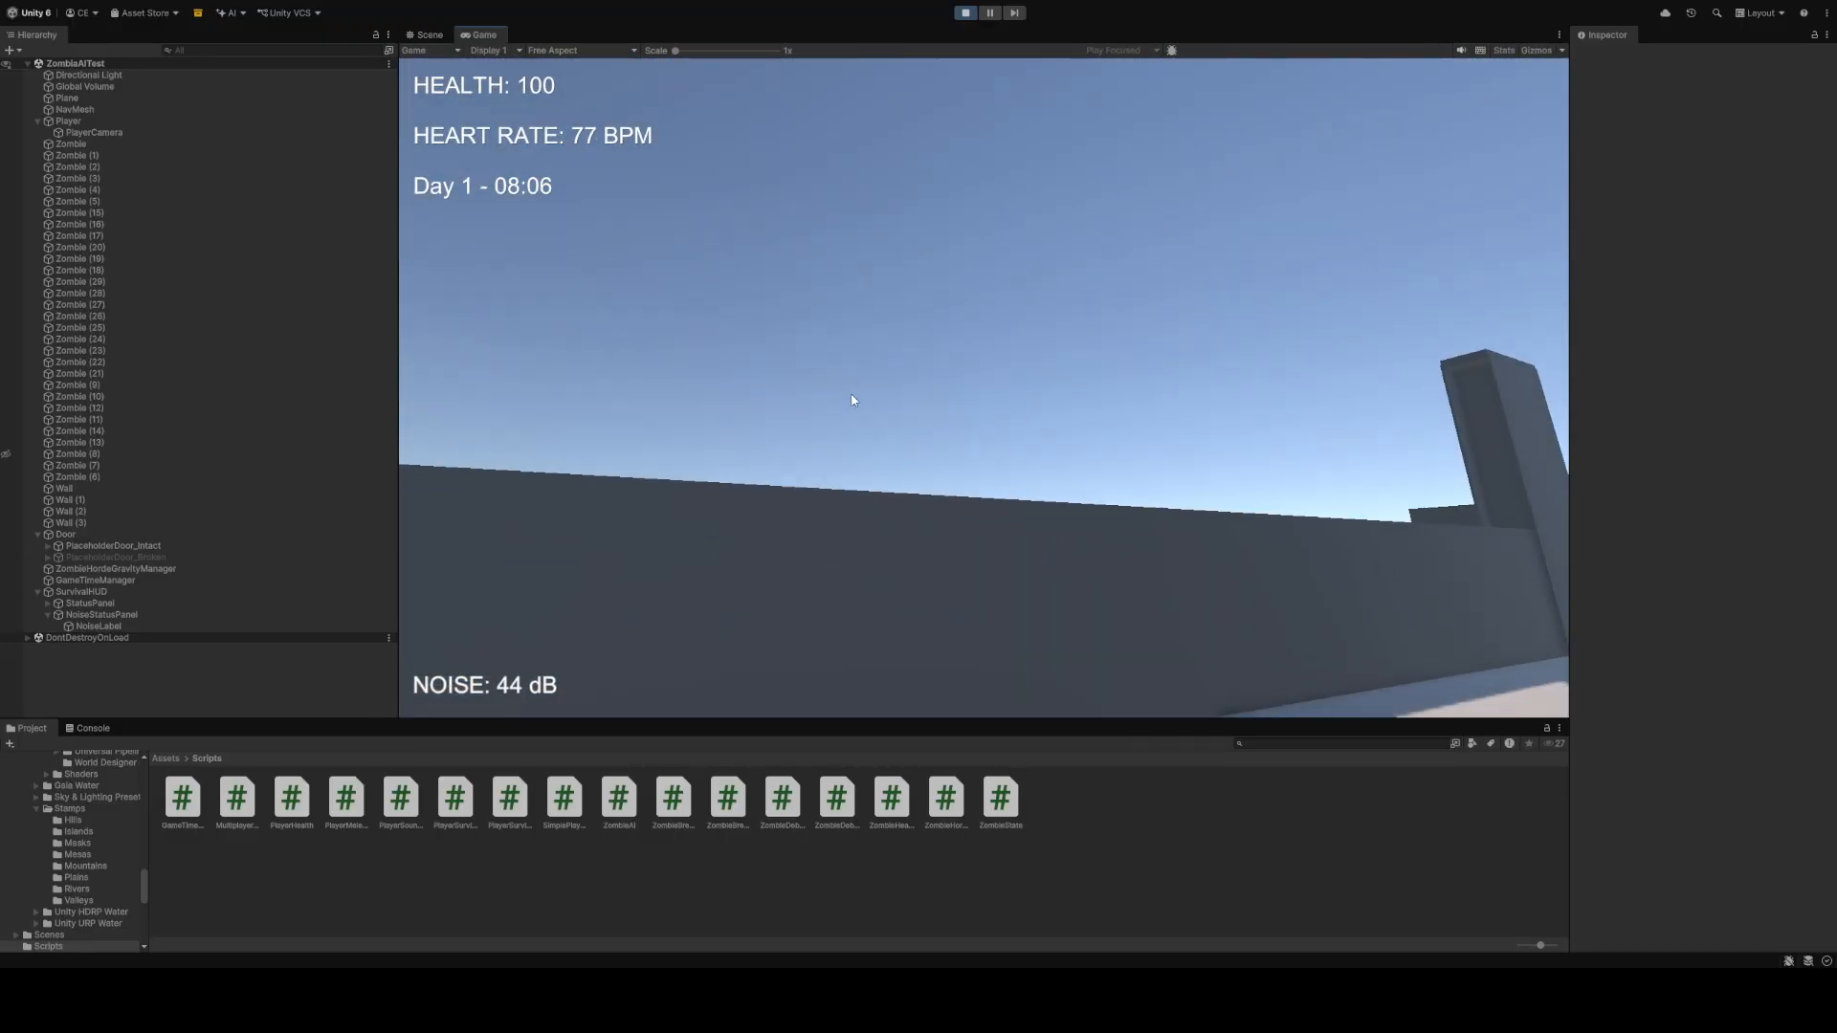
pyautogui.press('w')
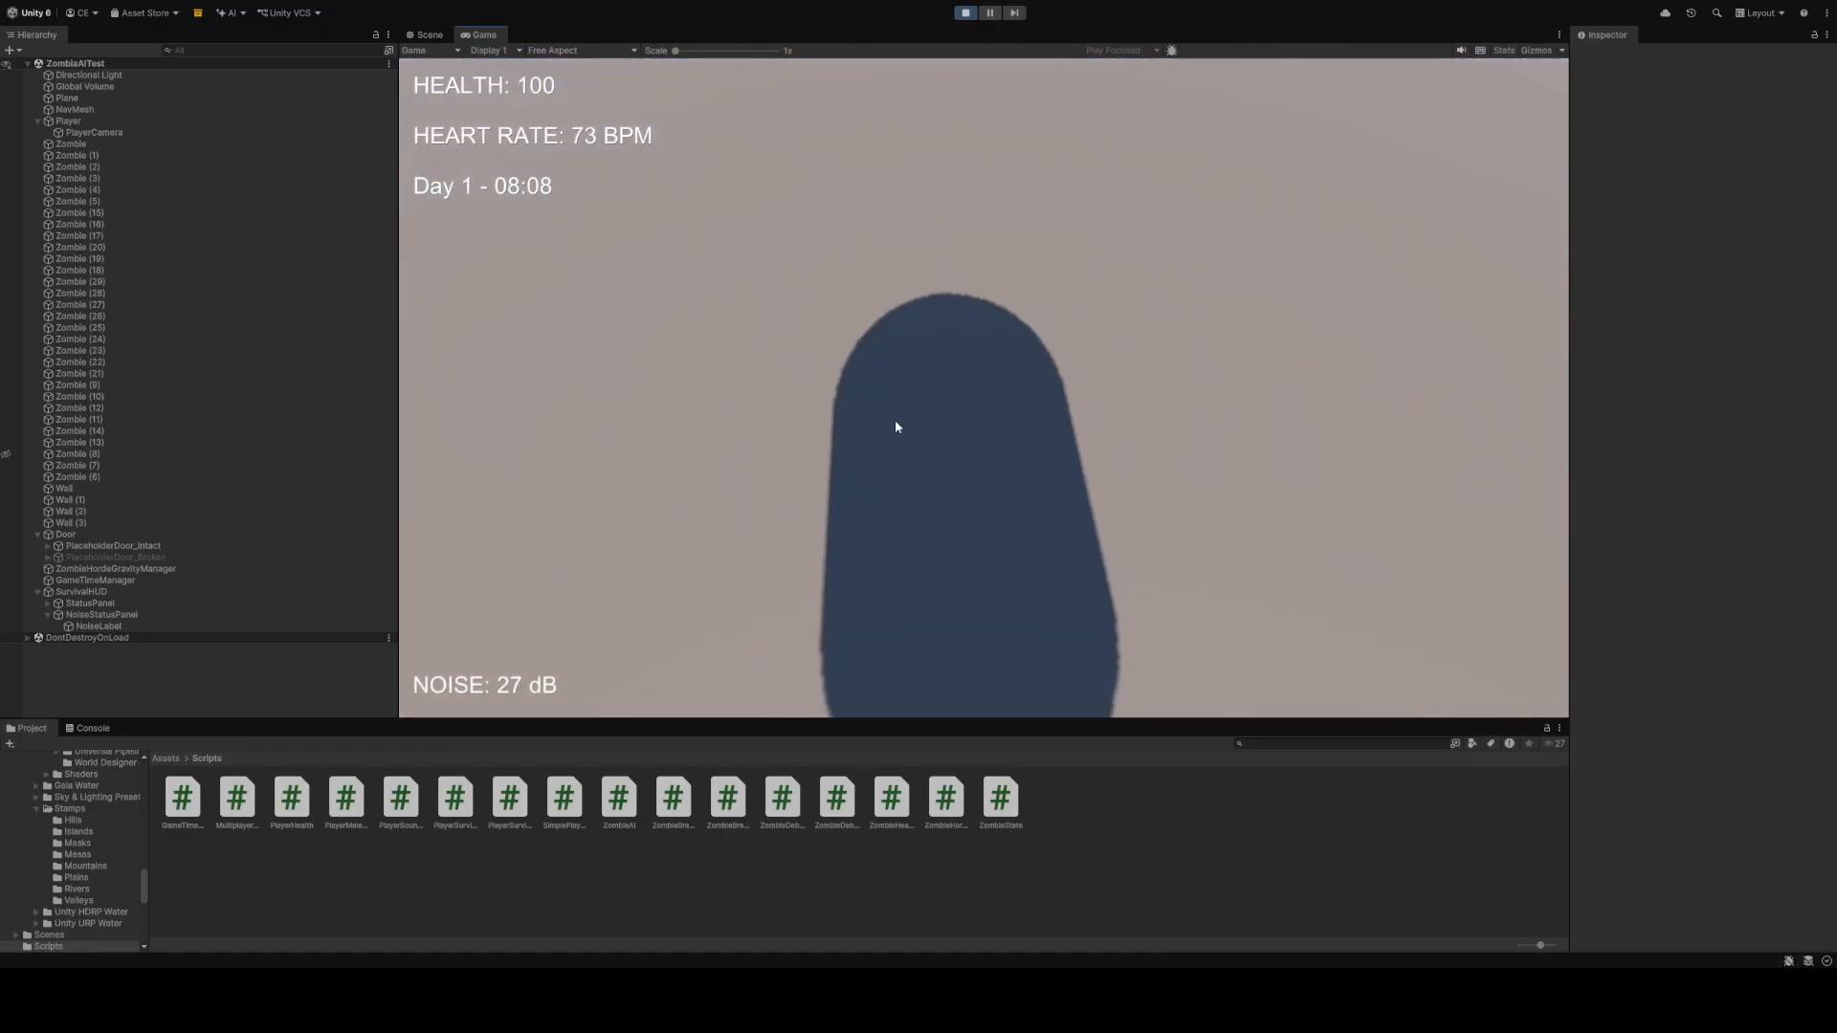
pyautogui.press('w')
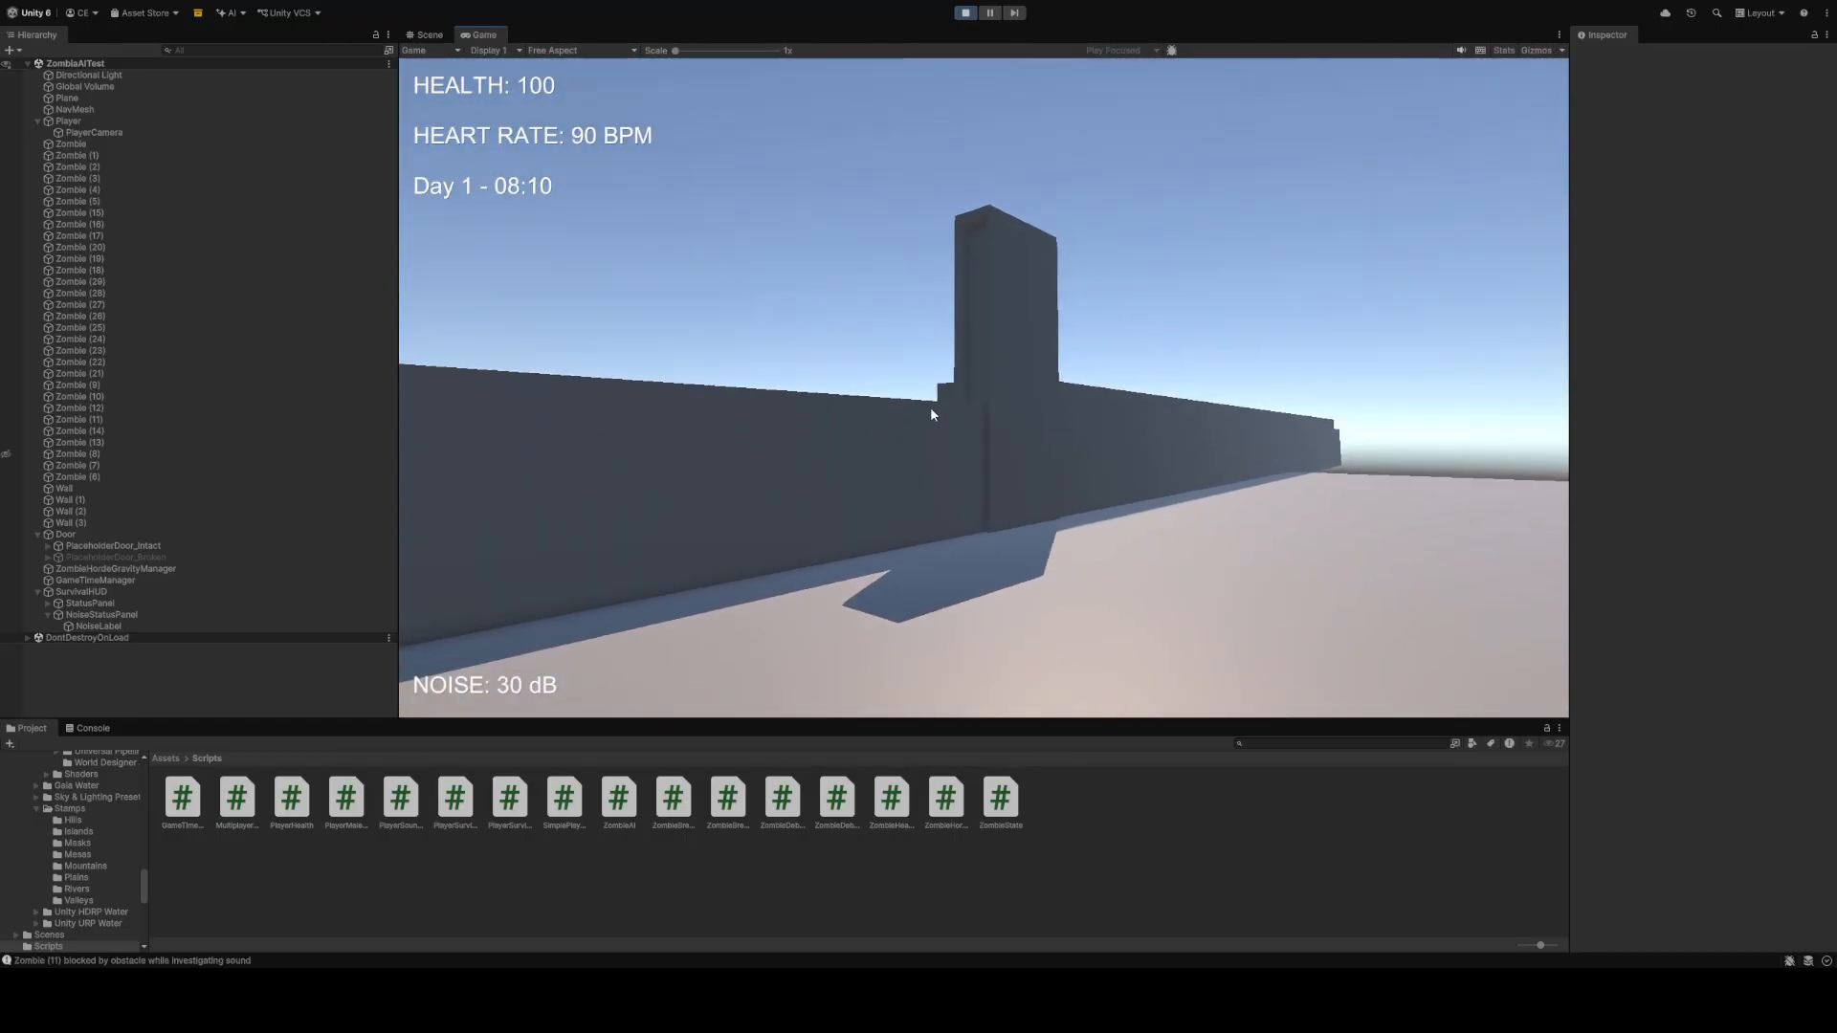
pyautogui.press('w')
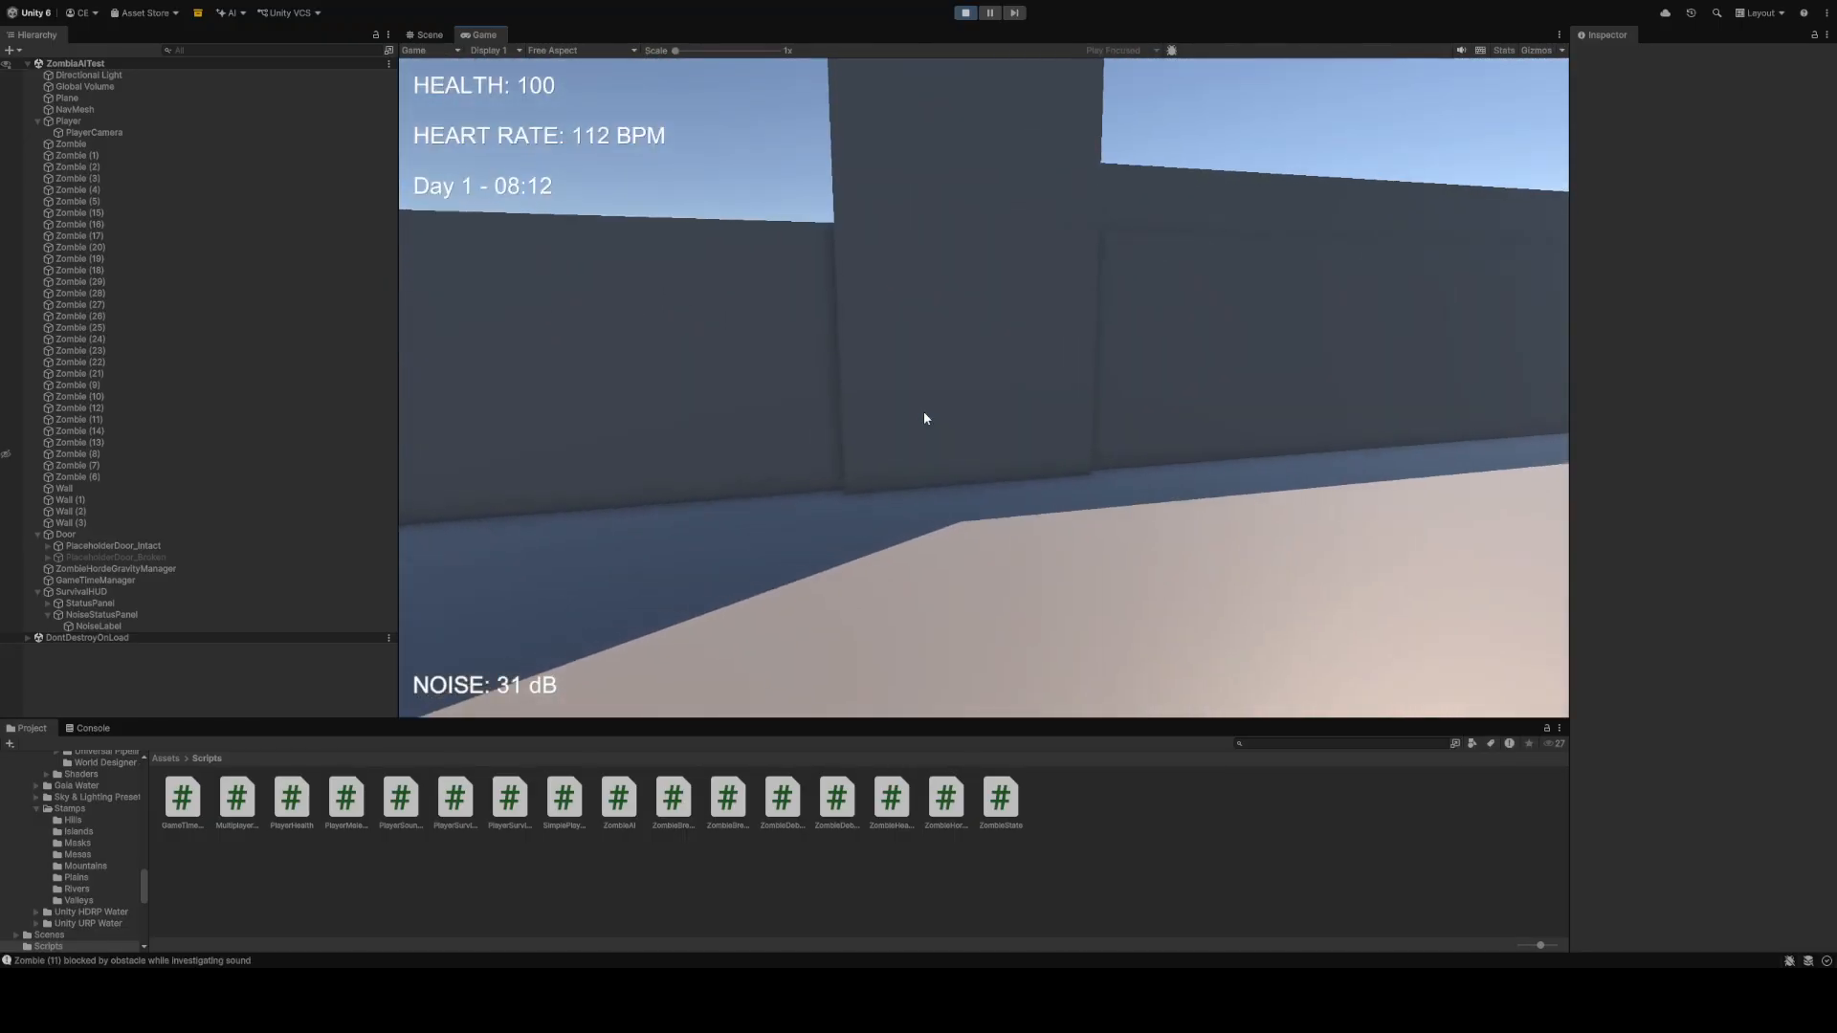
pyautogui.press('w')
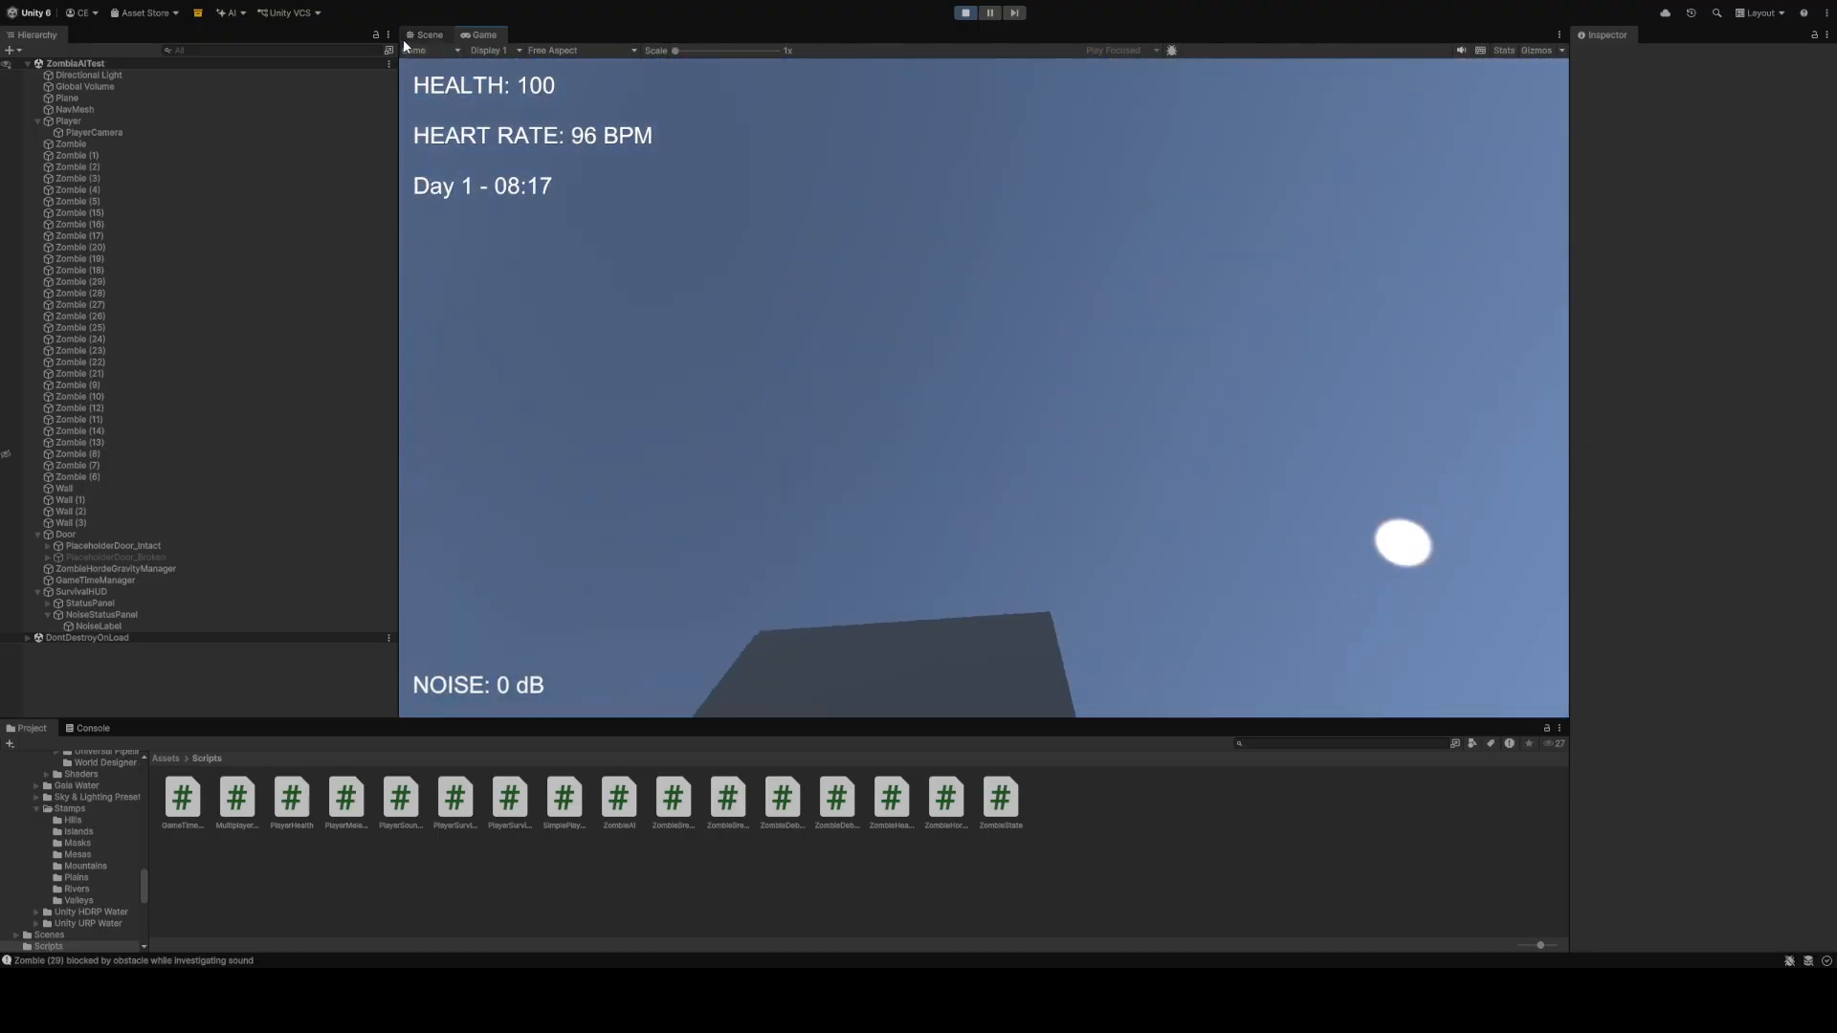
# Examine in the Scene view how the zombies investigate the player's noise and gather at the wall and door
pyautogui.click(406, 36)
pyautogui.moveTo(890, 372); pyautogui.dragTo(968, 358, button='right')
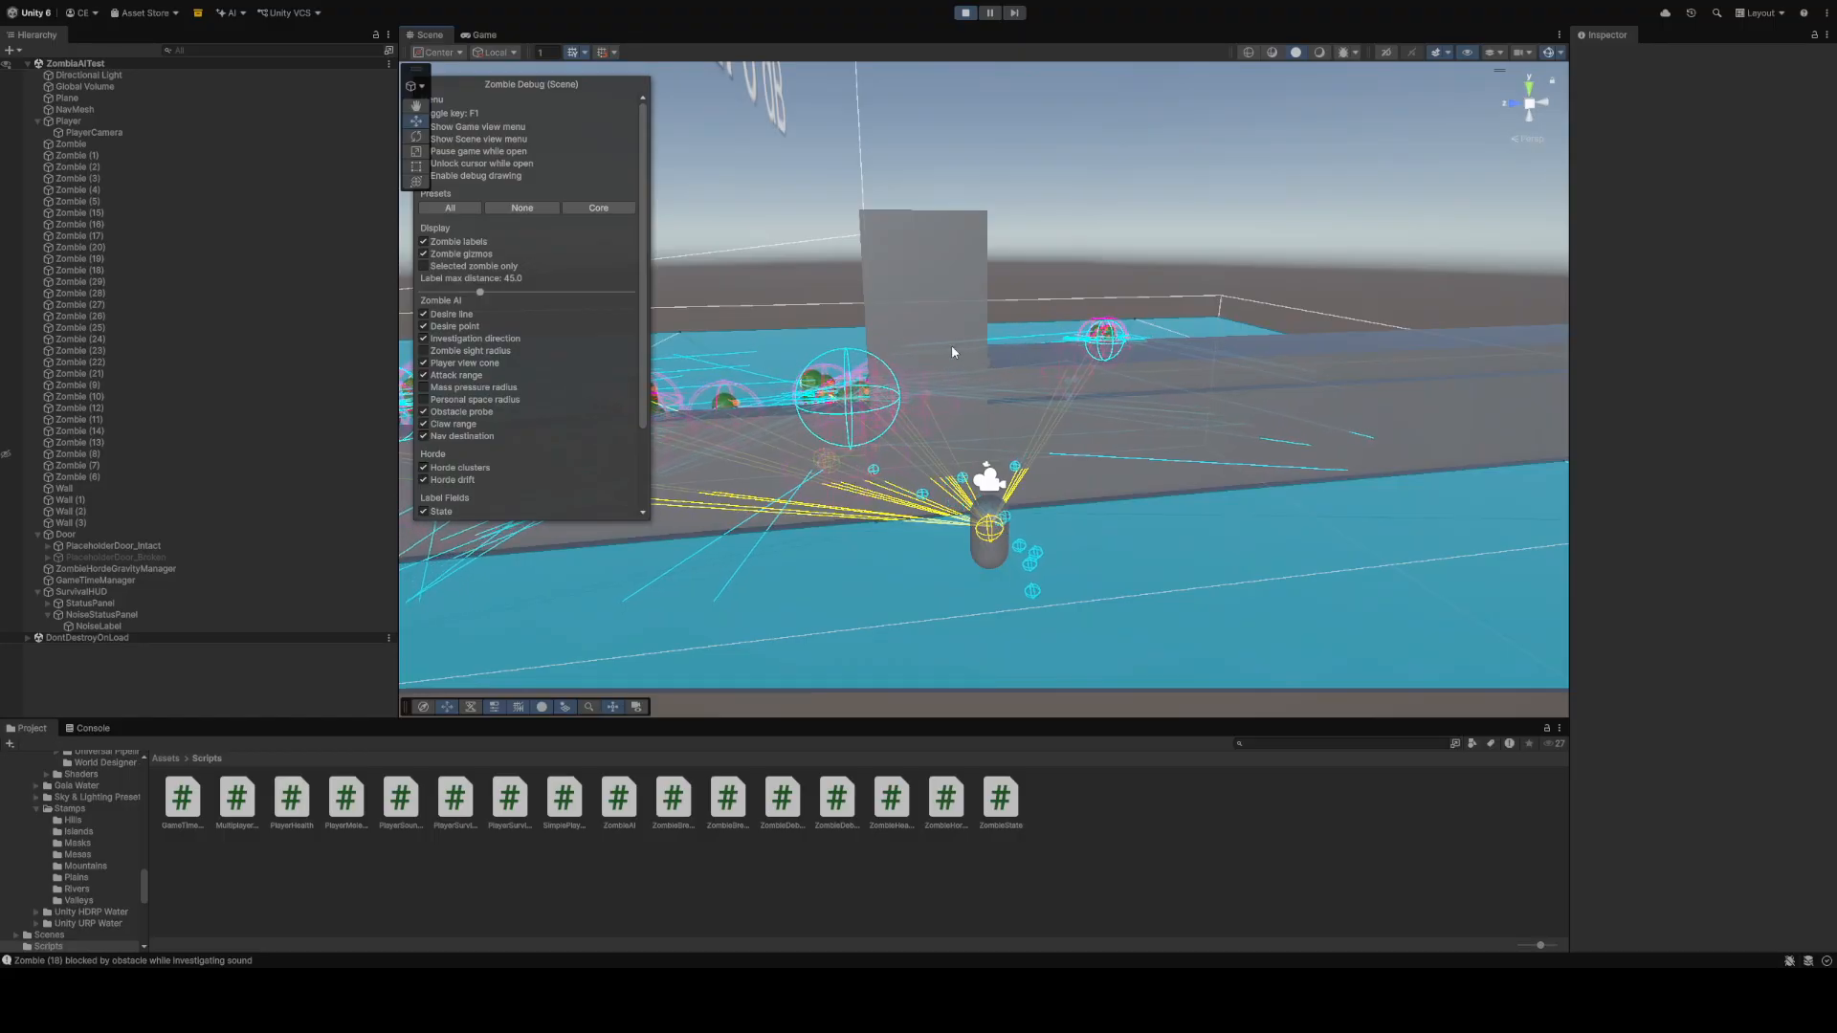
pyautogui.moveTo(957, 382); pyautogui.dragTo(266, 541, button='right')
pyautogui.moveTo(933, 564); pyautogui.dragTo(623, 570, button='right')
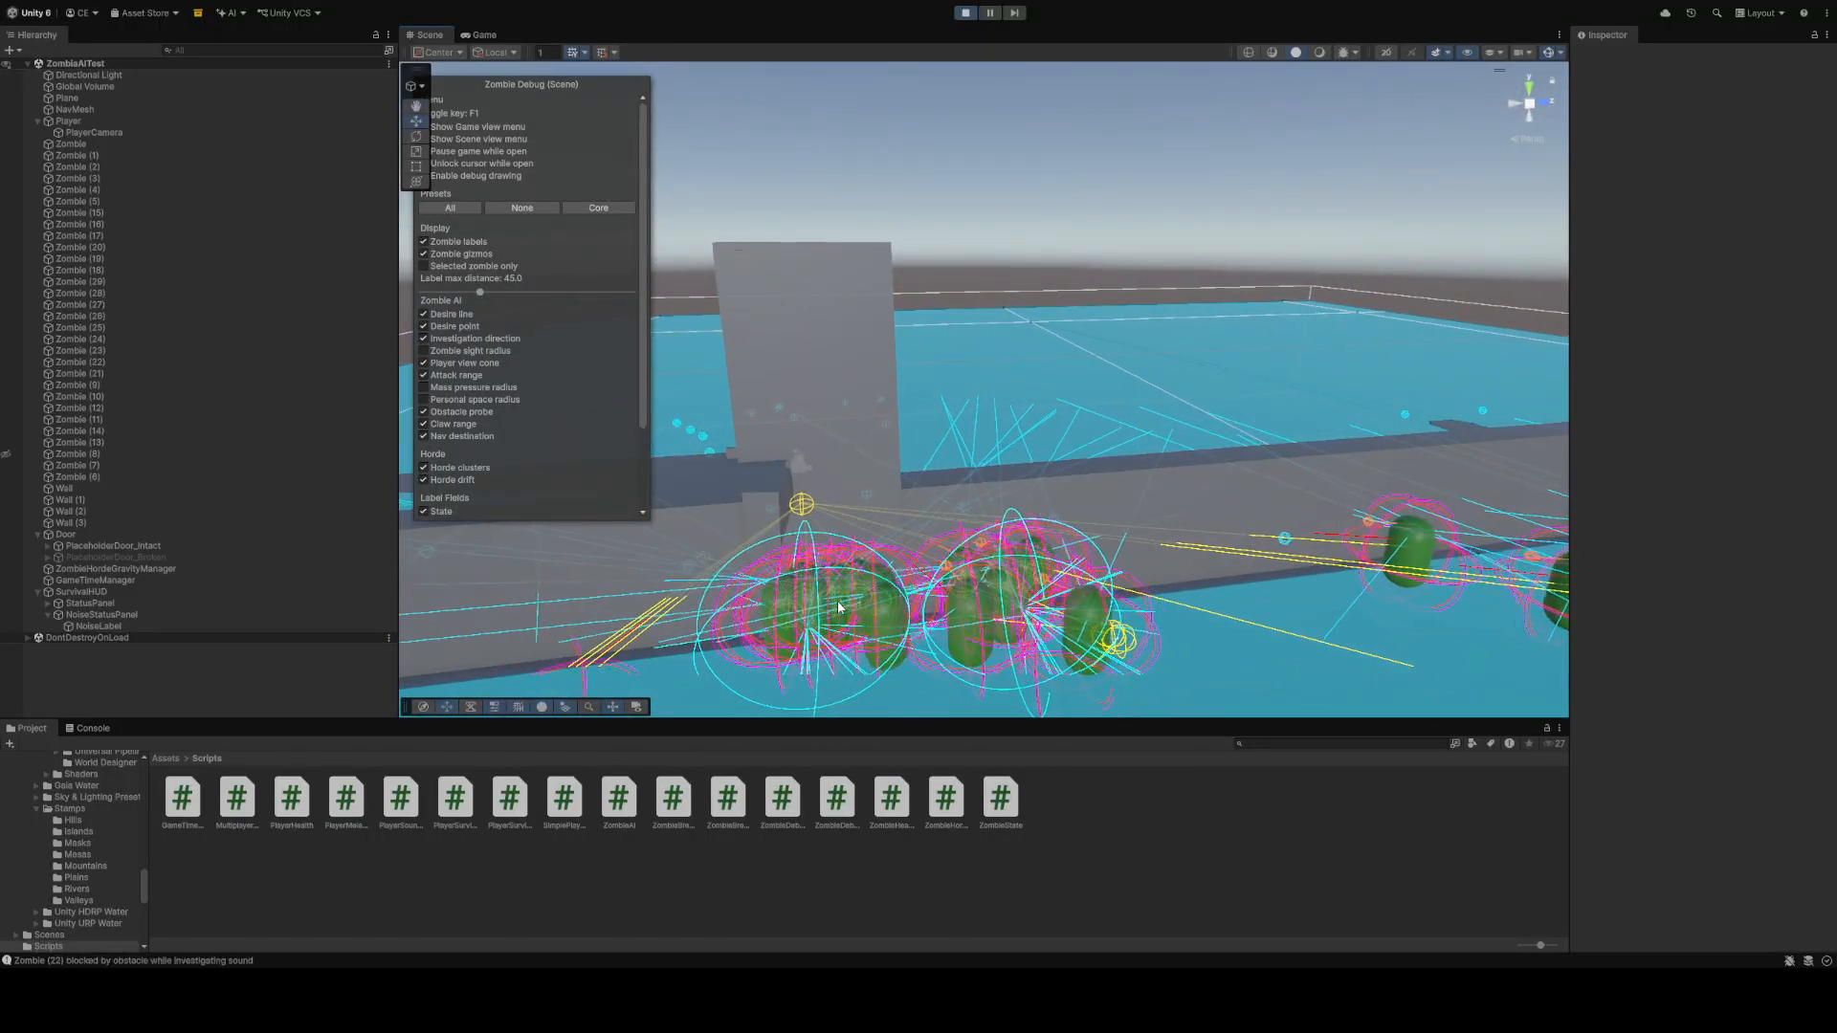
pyautogui.moveTo(839, 607); pyautogui.dragTo(1207, 513, button='right')
pyautogui.press('w')
pyautogui.press('s')
pyautogui.press('a')
pyautogui.press('w')
# Turn off zombie labels and zombie gizmos in the Zombie Debug overlay and frame the horde by the broken door
pyautogui.click(863, 427)
pyautogui.moveTo(863, 426)
pyautogui.mouseDown(button='right')
pyautogui.moveTo(928, 458)
pyautogui.moveTo(842, 402)
pyautogui.mouseUp(button='right')
pyautogui.click(423, 243)
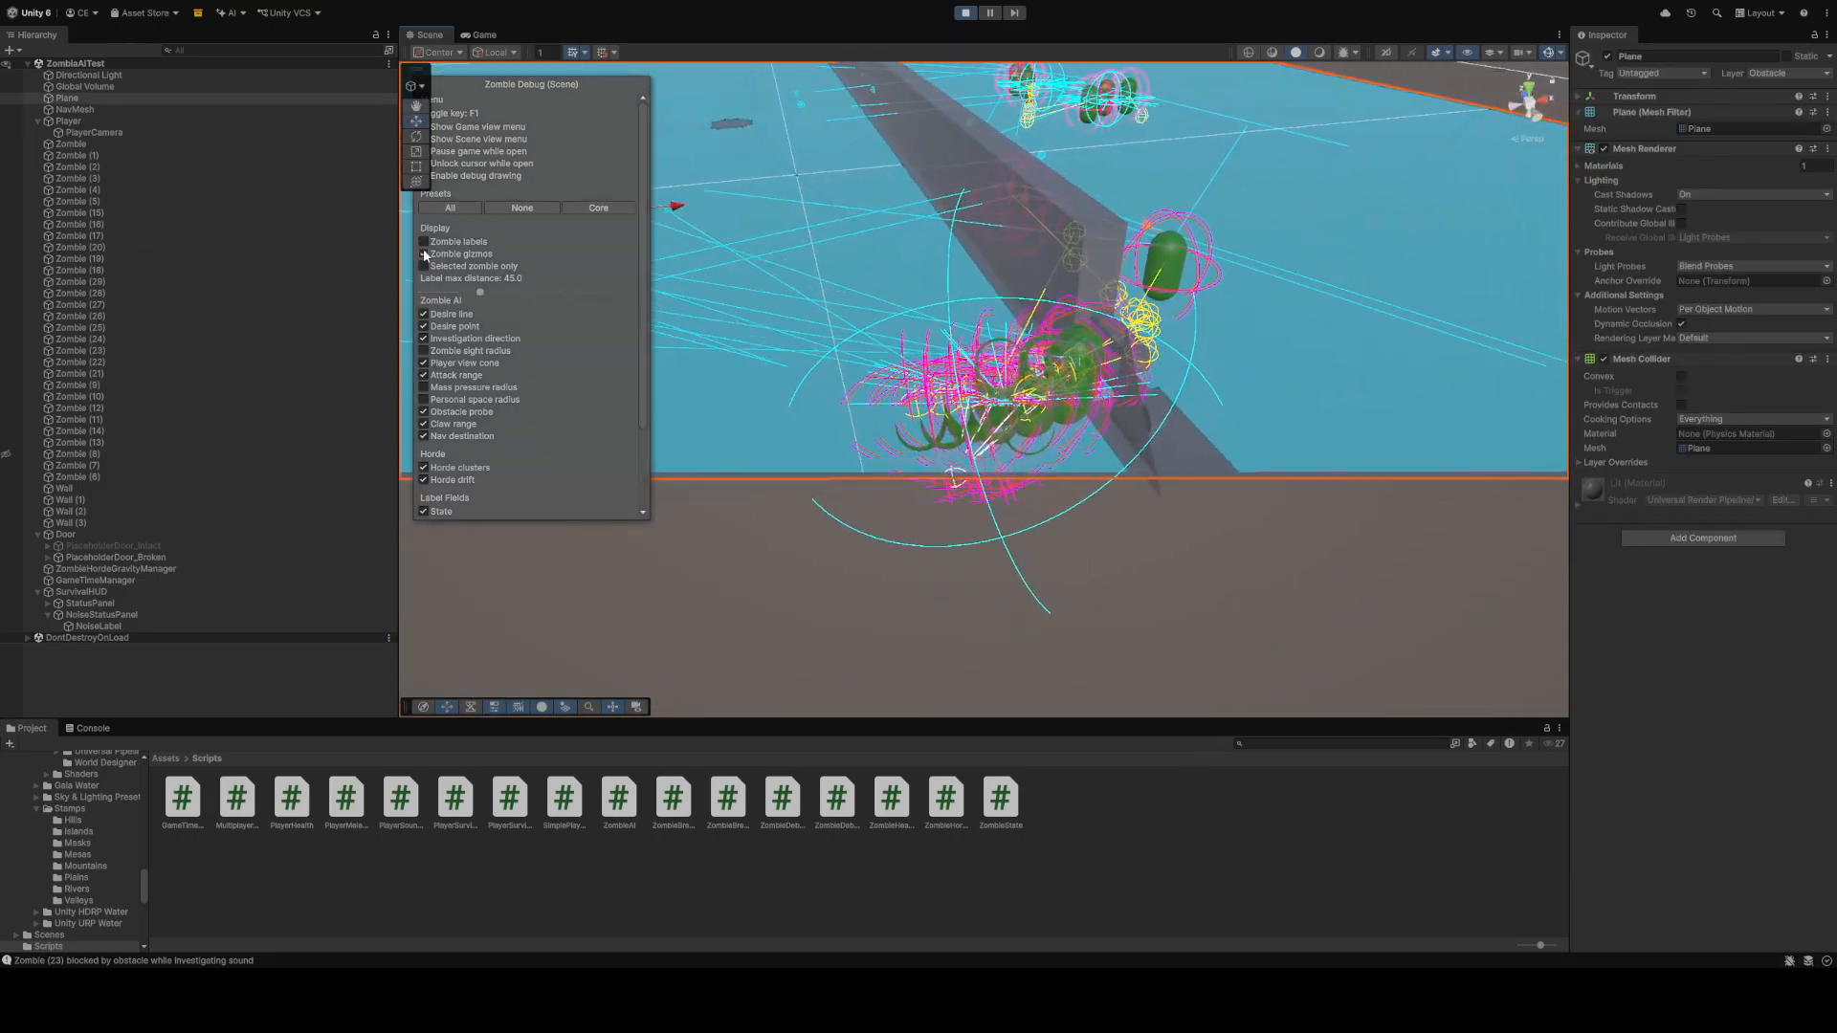
pyautogui.click(423, 253)
pyautogui.moveTo(804, 341); pyautogui.dragTo(784, 343, button='right')
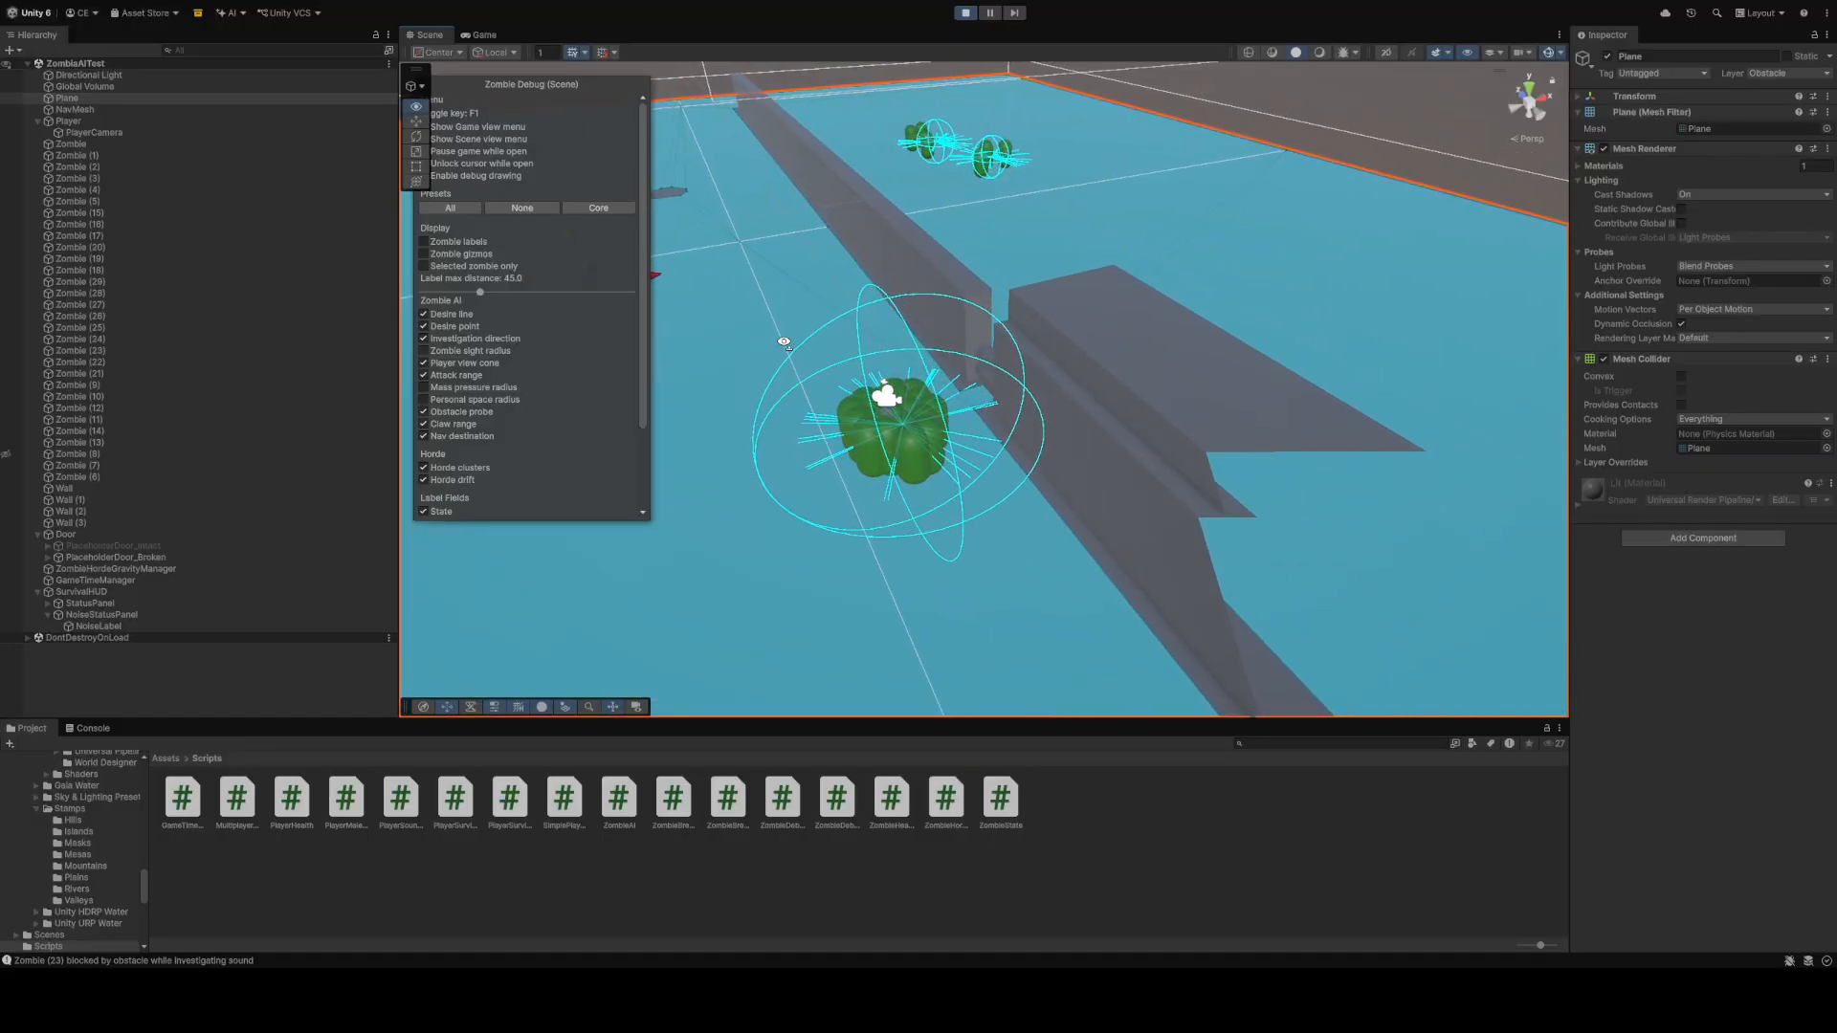
# Select a feeding zombie, review its Zombie AI, health and horde gravity settings, and select the ground plane instead
pyautogui.click(846, 407)
pyautogui.scroll(-5, 1679, 794)
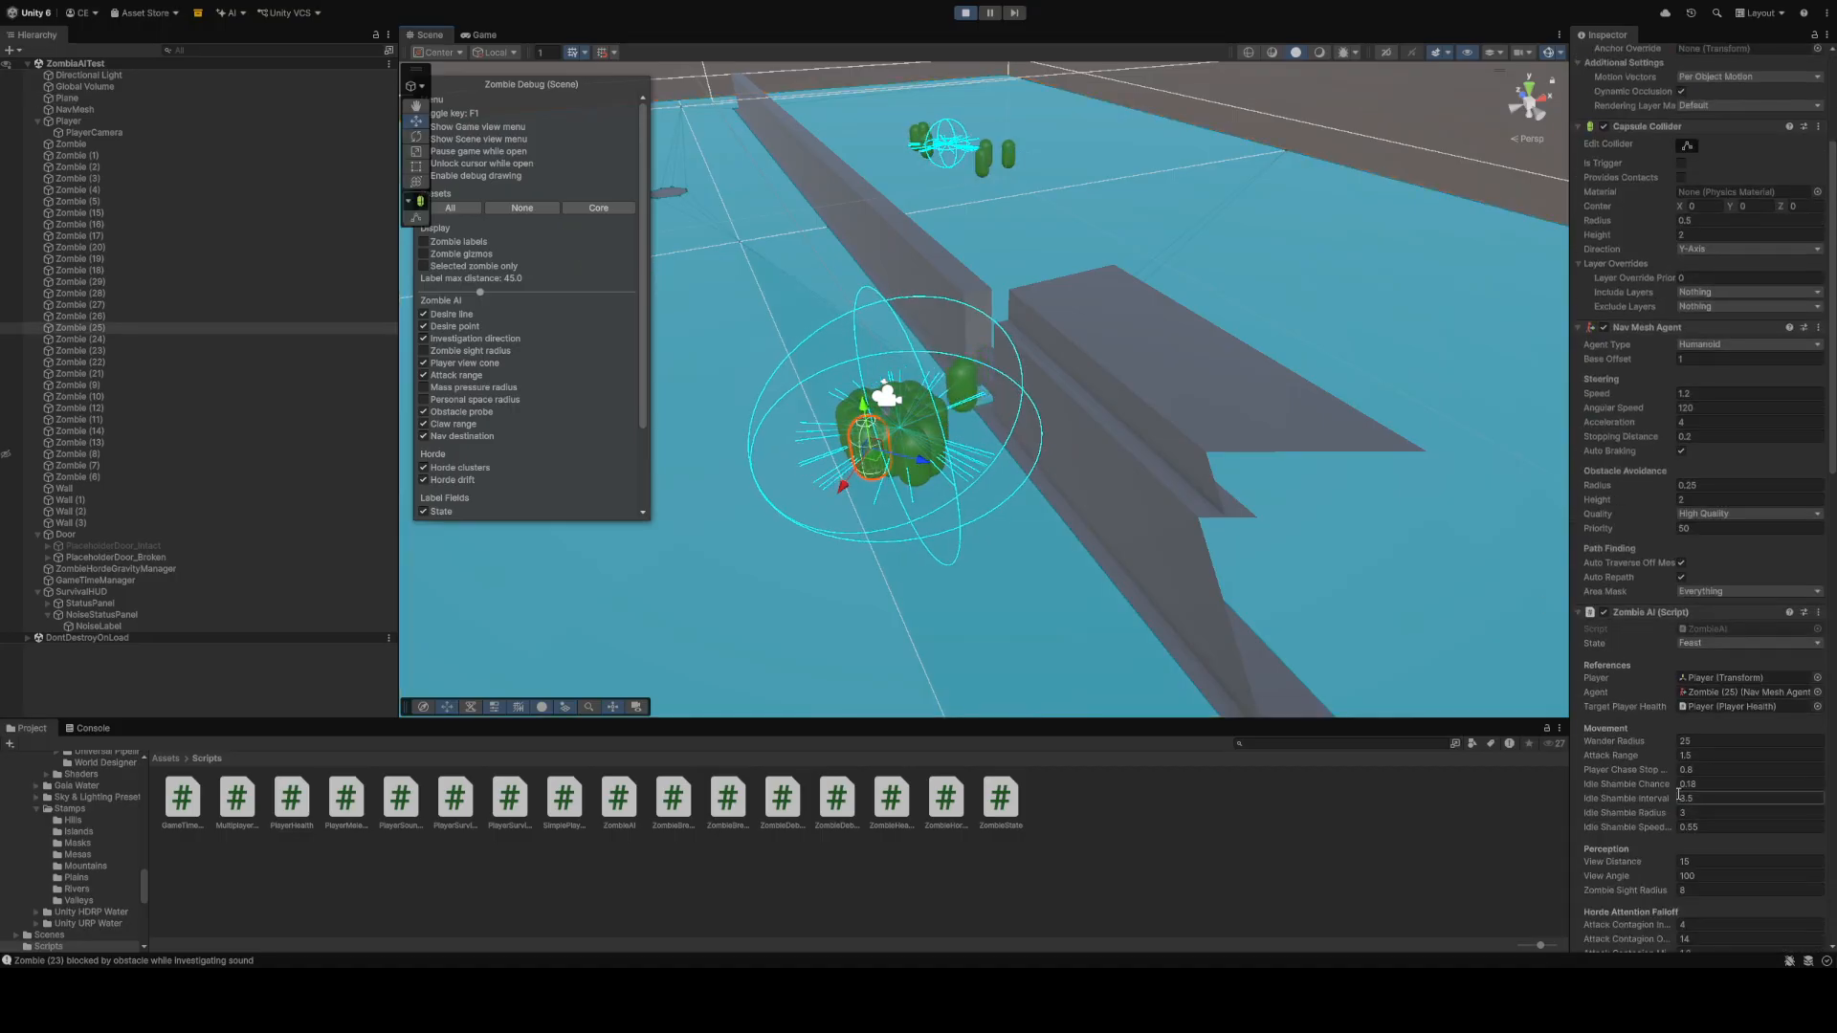
pyautogui.scroll(-5, 1680, 795)
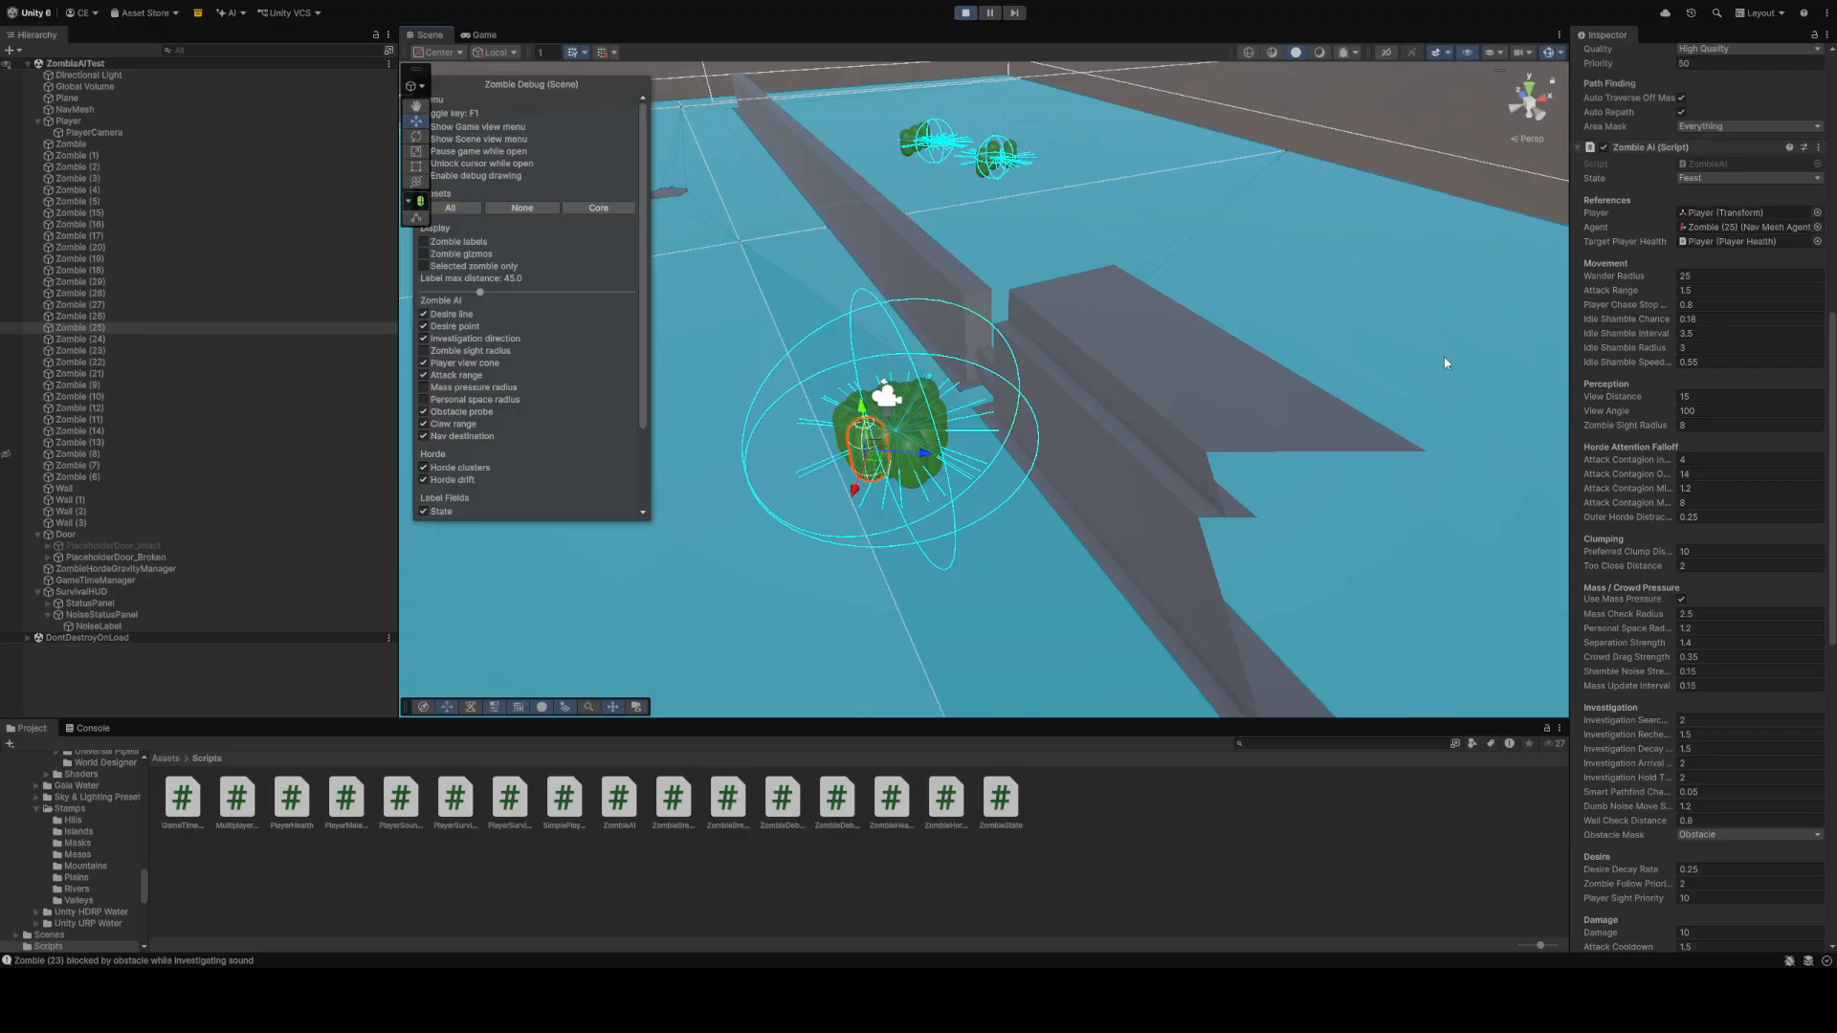
pyautogui.scroll(-15, 1765, 419)
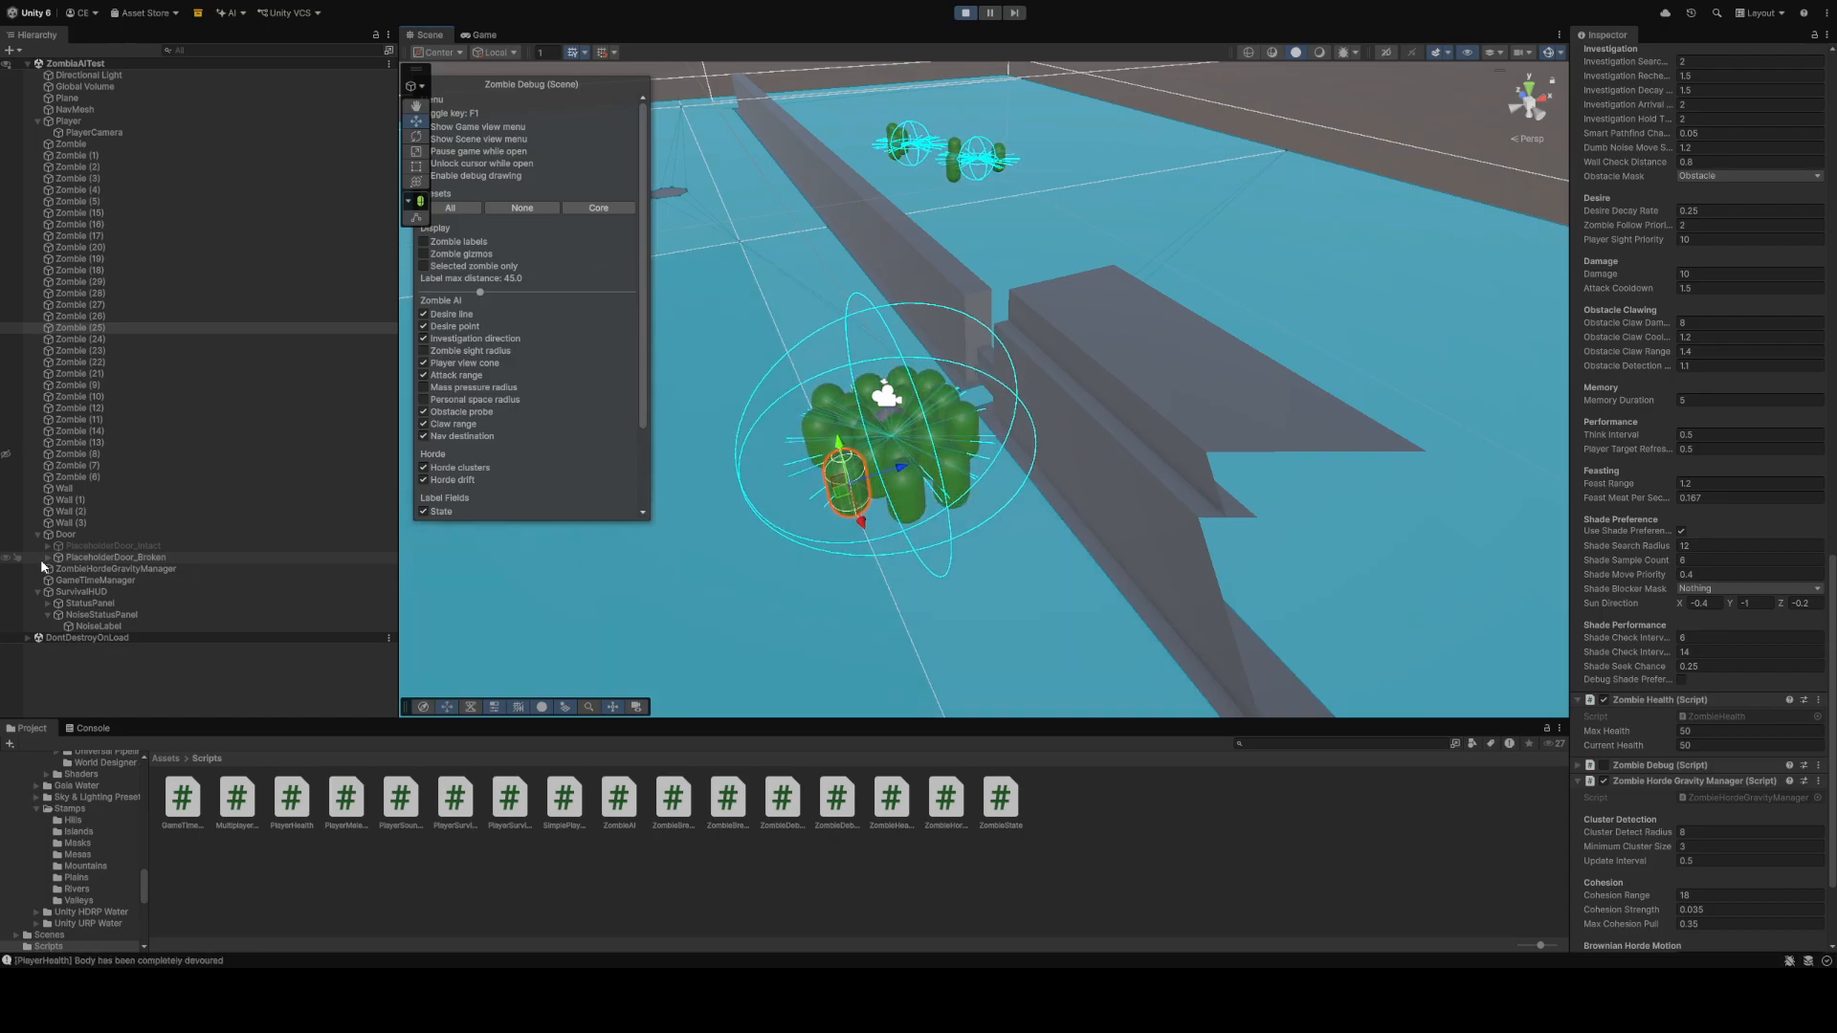
pyautogui.click(1119, 223)
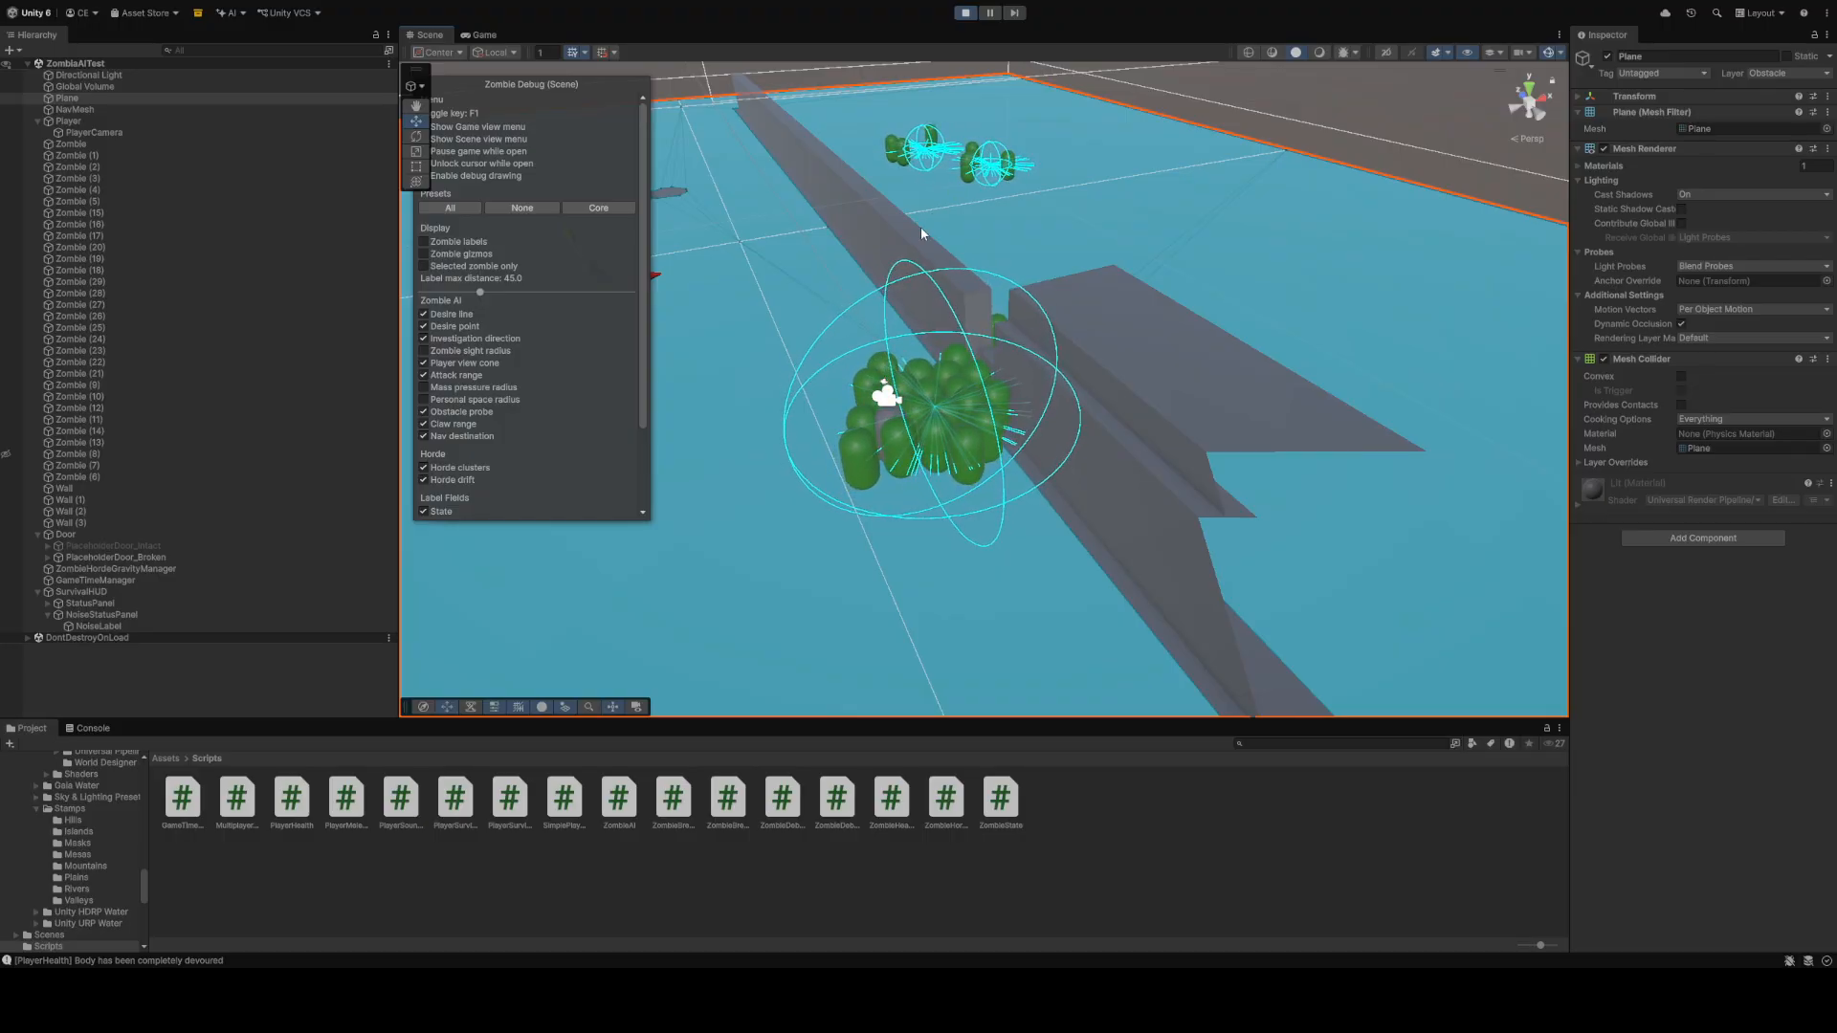
# Try to exit play mode and save the scene
pyautogui.moveTo(922, 226); pyautogui.dragTo(813, 430, button='right')
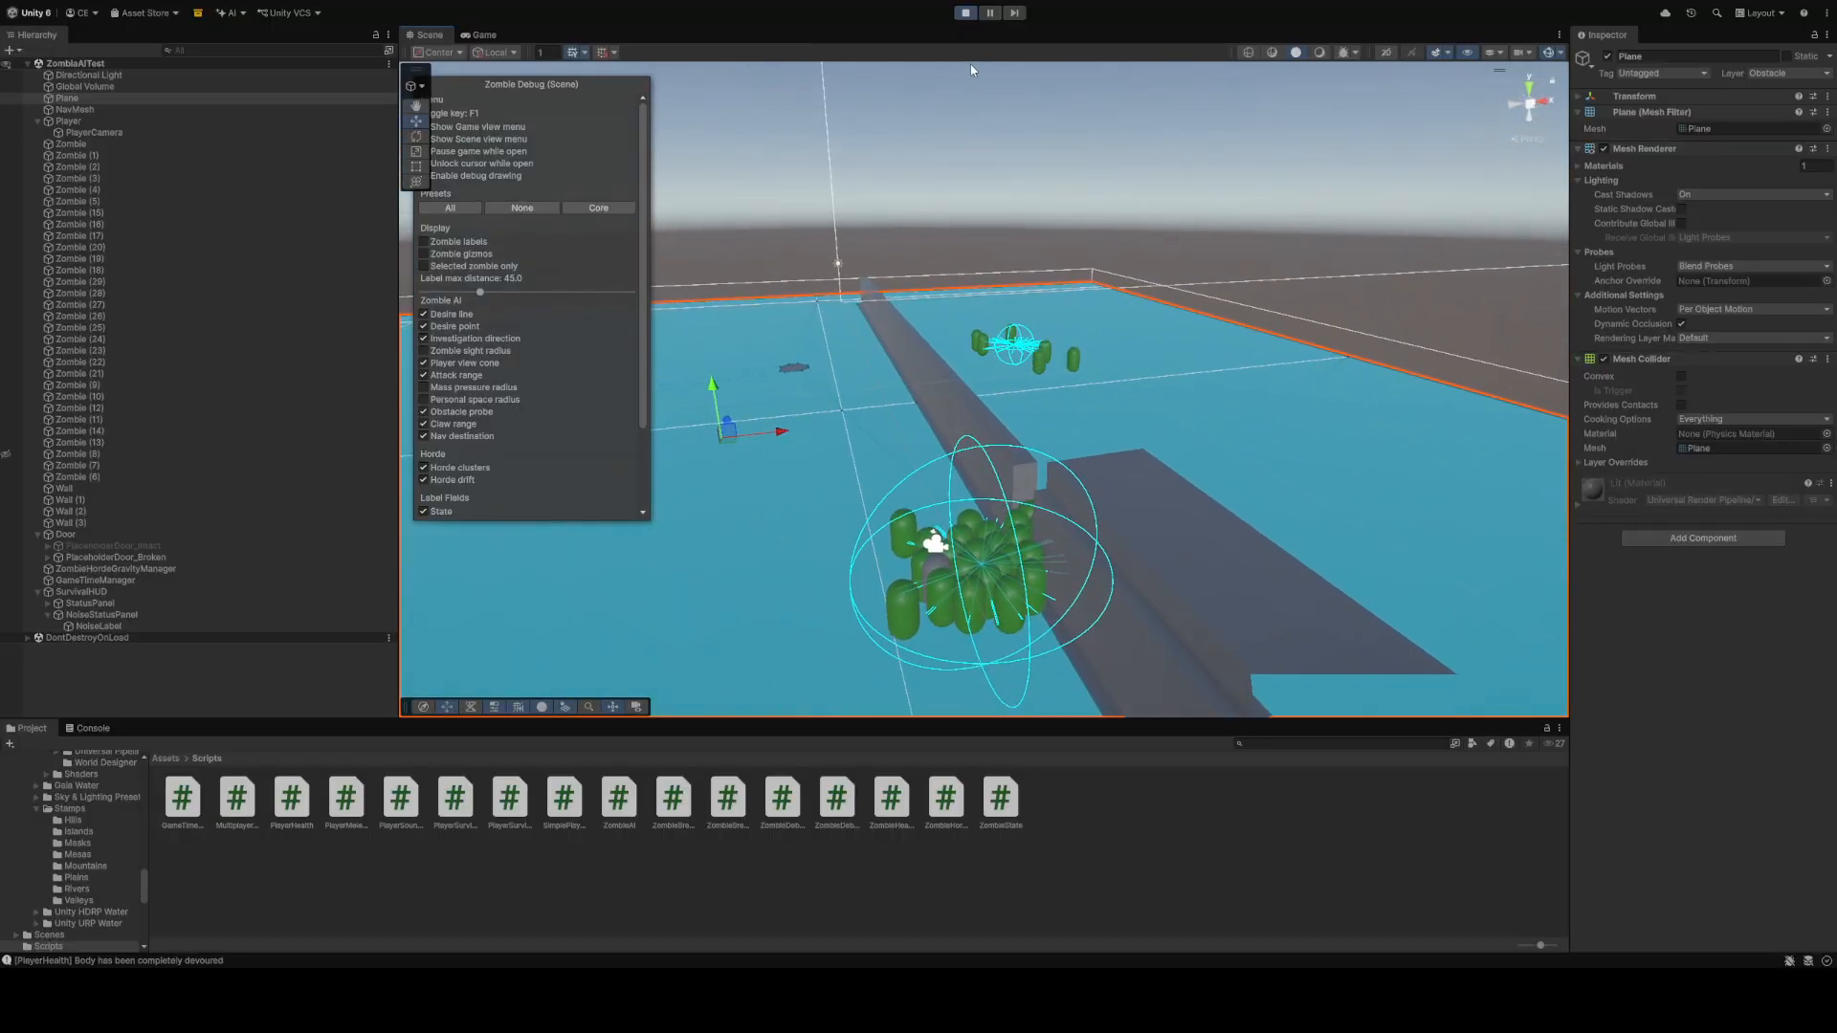
pyautogui.click(964, 14)
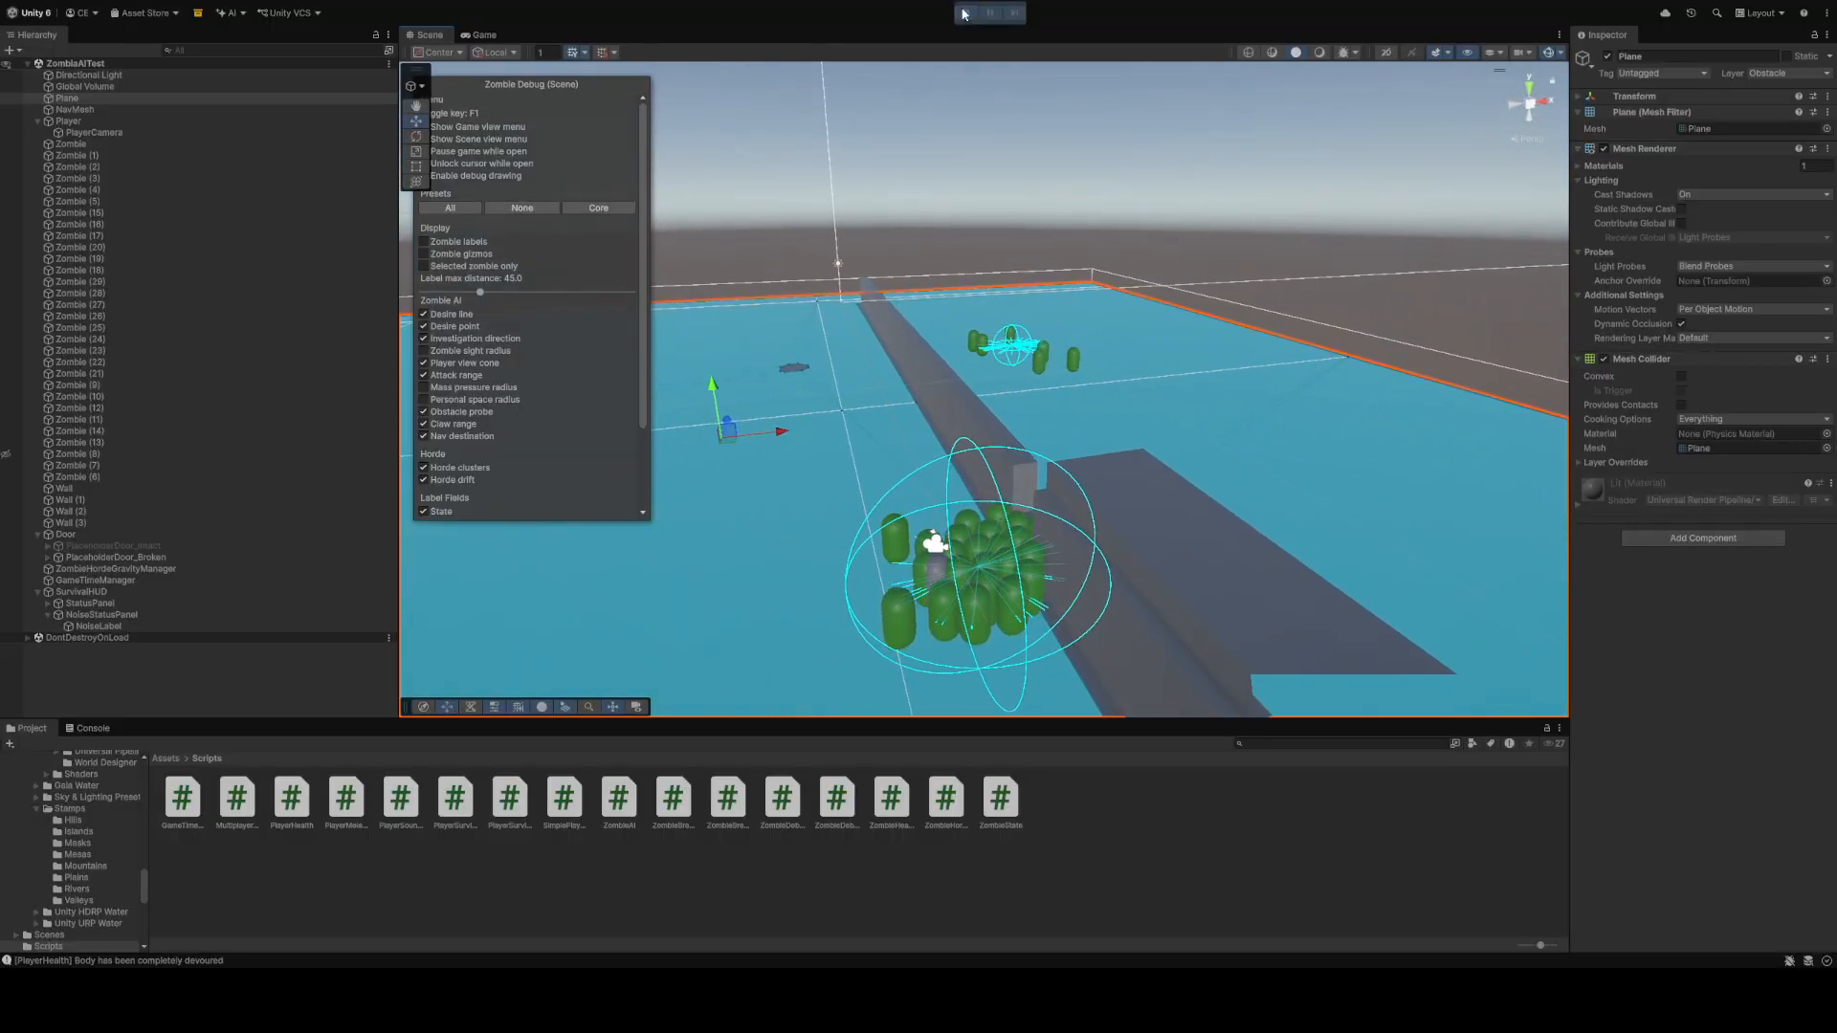
pyautogui.hotkey('ctrl', 's')
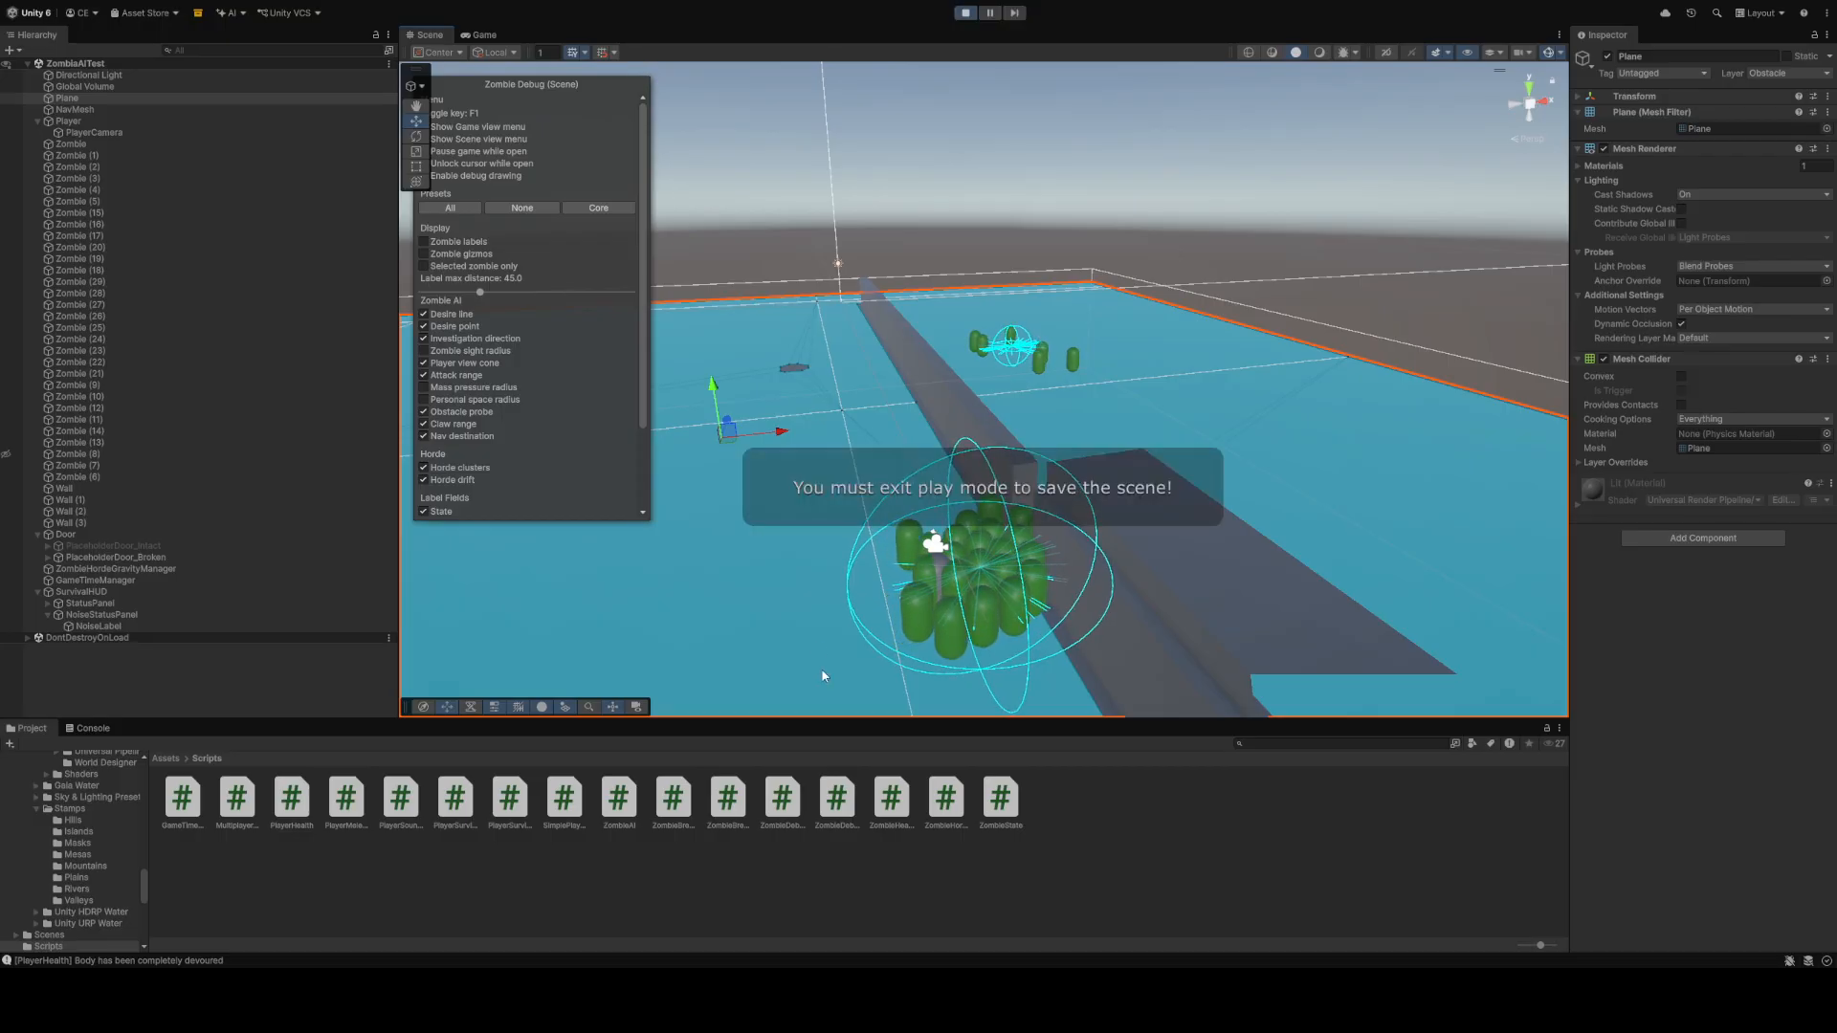
# Select the group of zombies on the far part of the plane and duplicate it repeatedly to build a larger horde
pyautogui.moveTo(936, 311); pyautogui.dragTo(1116, 360)
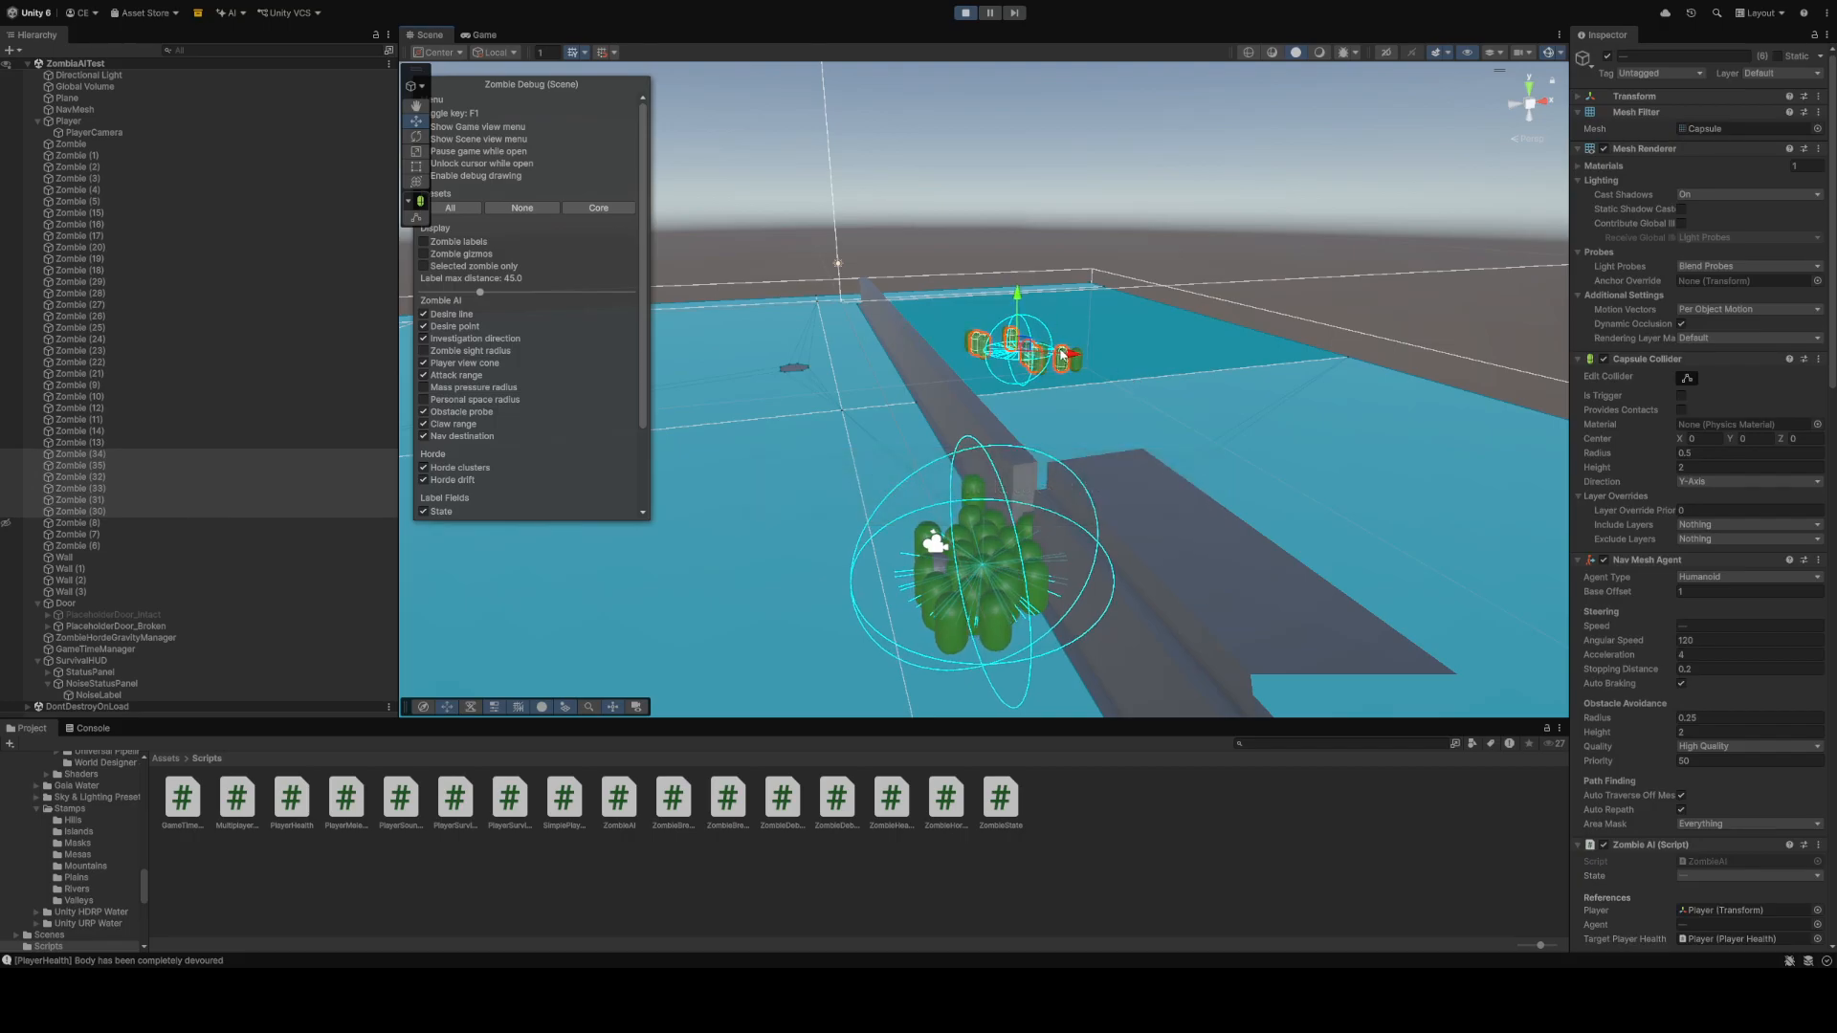
pyautogui.moveTo(1285, 430); pyautogui.dragTo(957, 290)
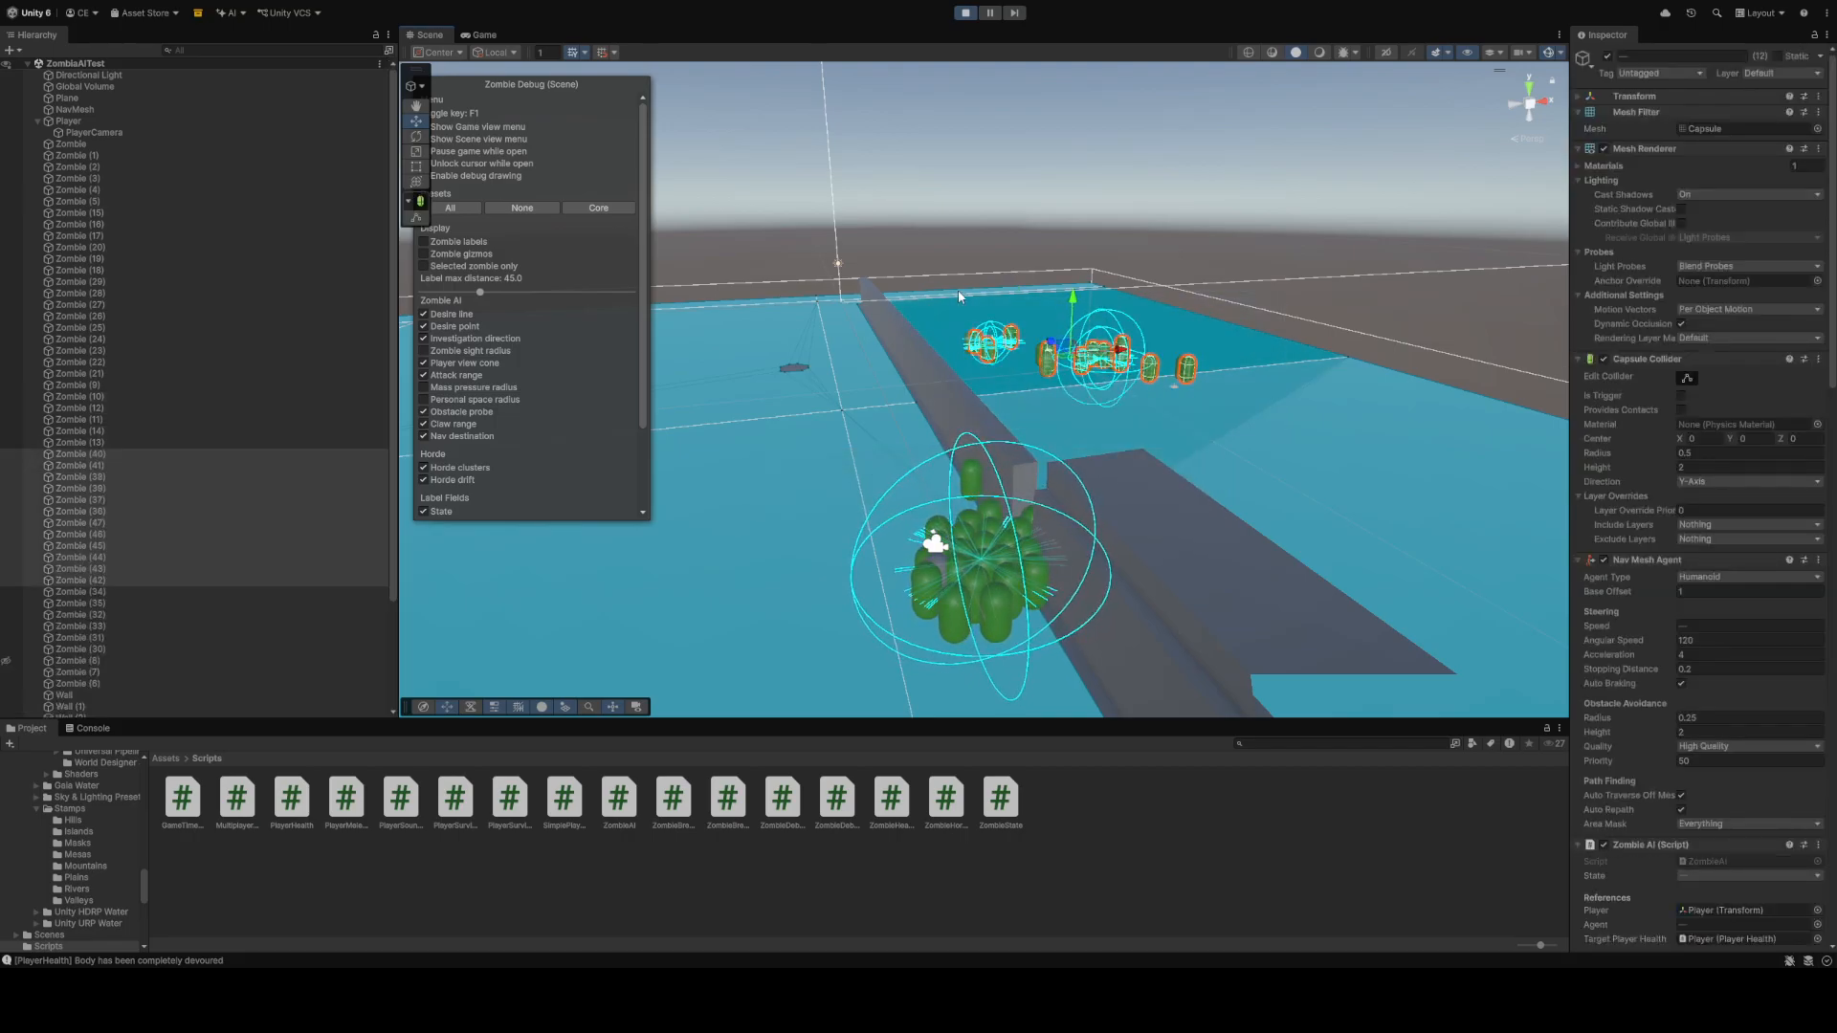
pyautogui.click(1302, 445)
pyautogui.moveTo(1302, 446); pyautogui.dragTo(1007, 304)
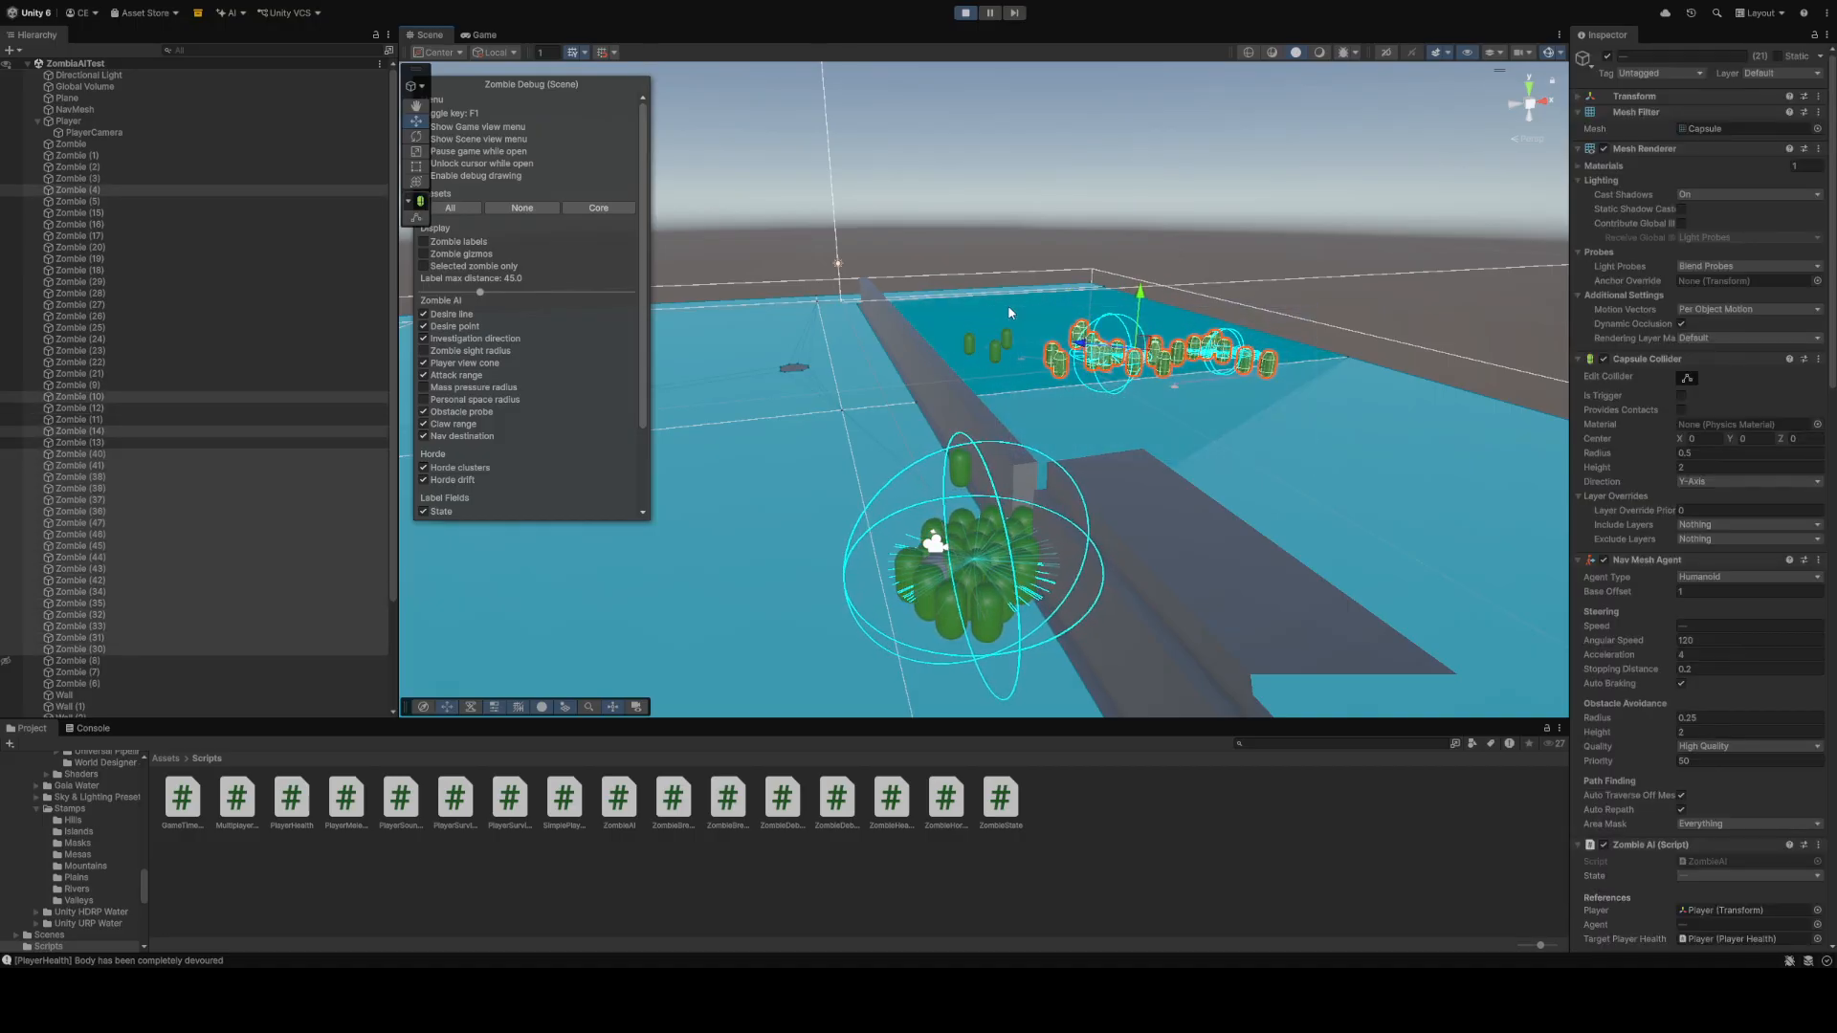
pyautogui.moveTo(1316, 446); pyautogui.dragTo(990, 305)
pyautogui.hotkey('ctrl', 'd')
pyautogui.hotkey('ctrl', 'd')
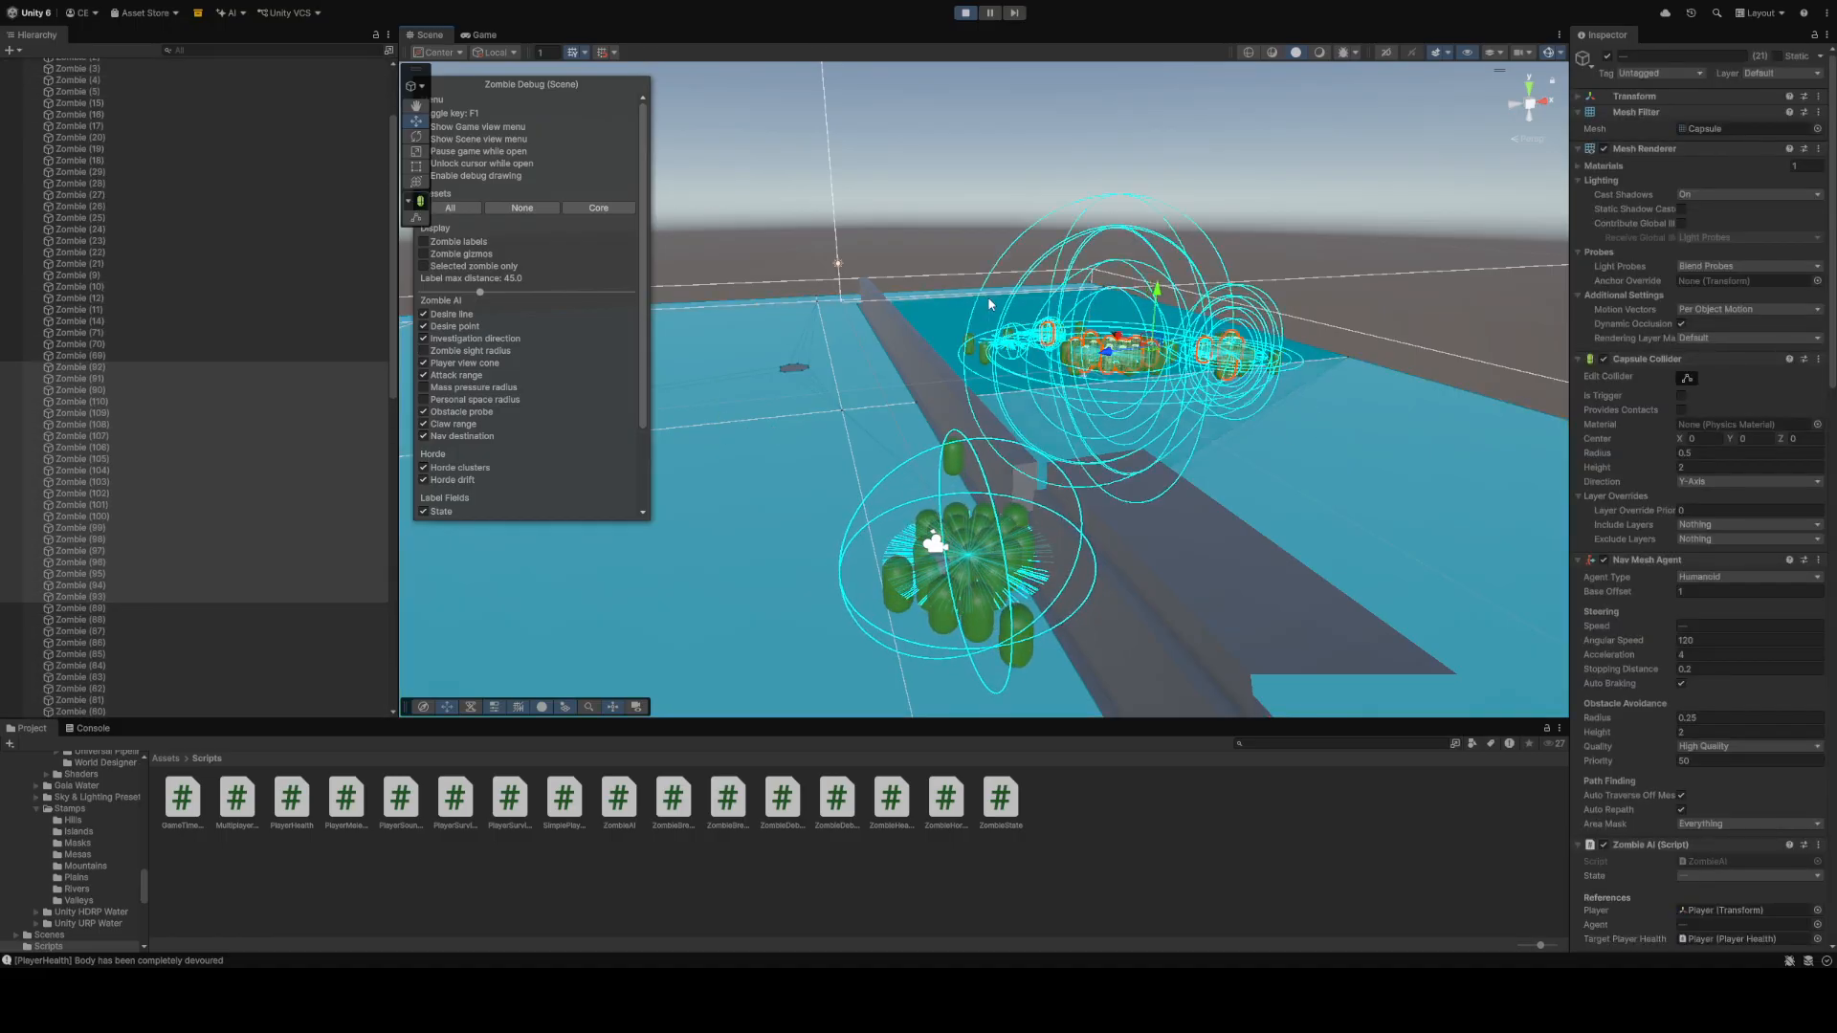
pyautogui.hotkey('ctrl', 'd')
pyautogui.click(1138, 379)
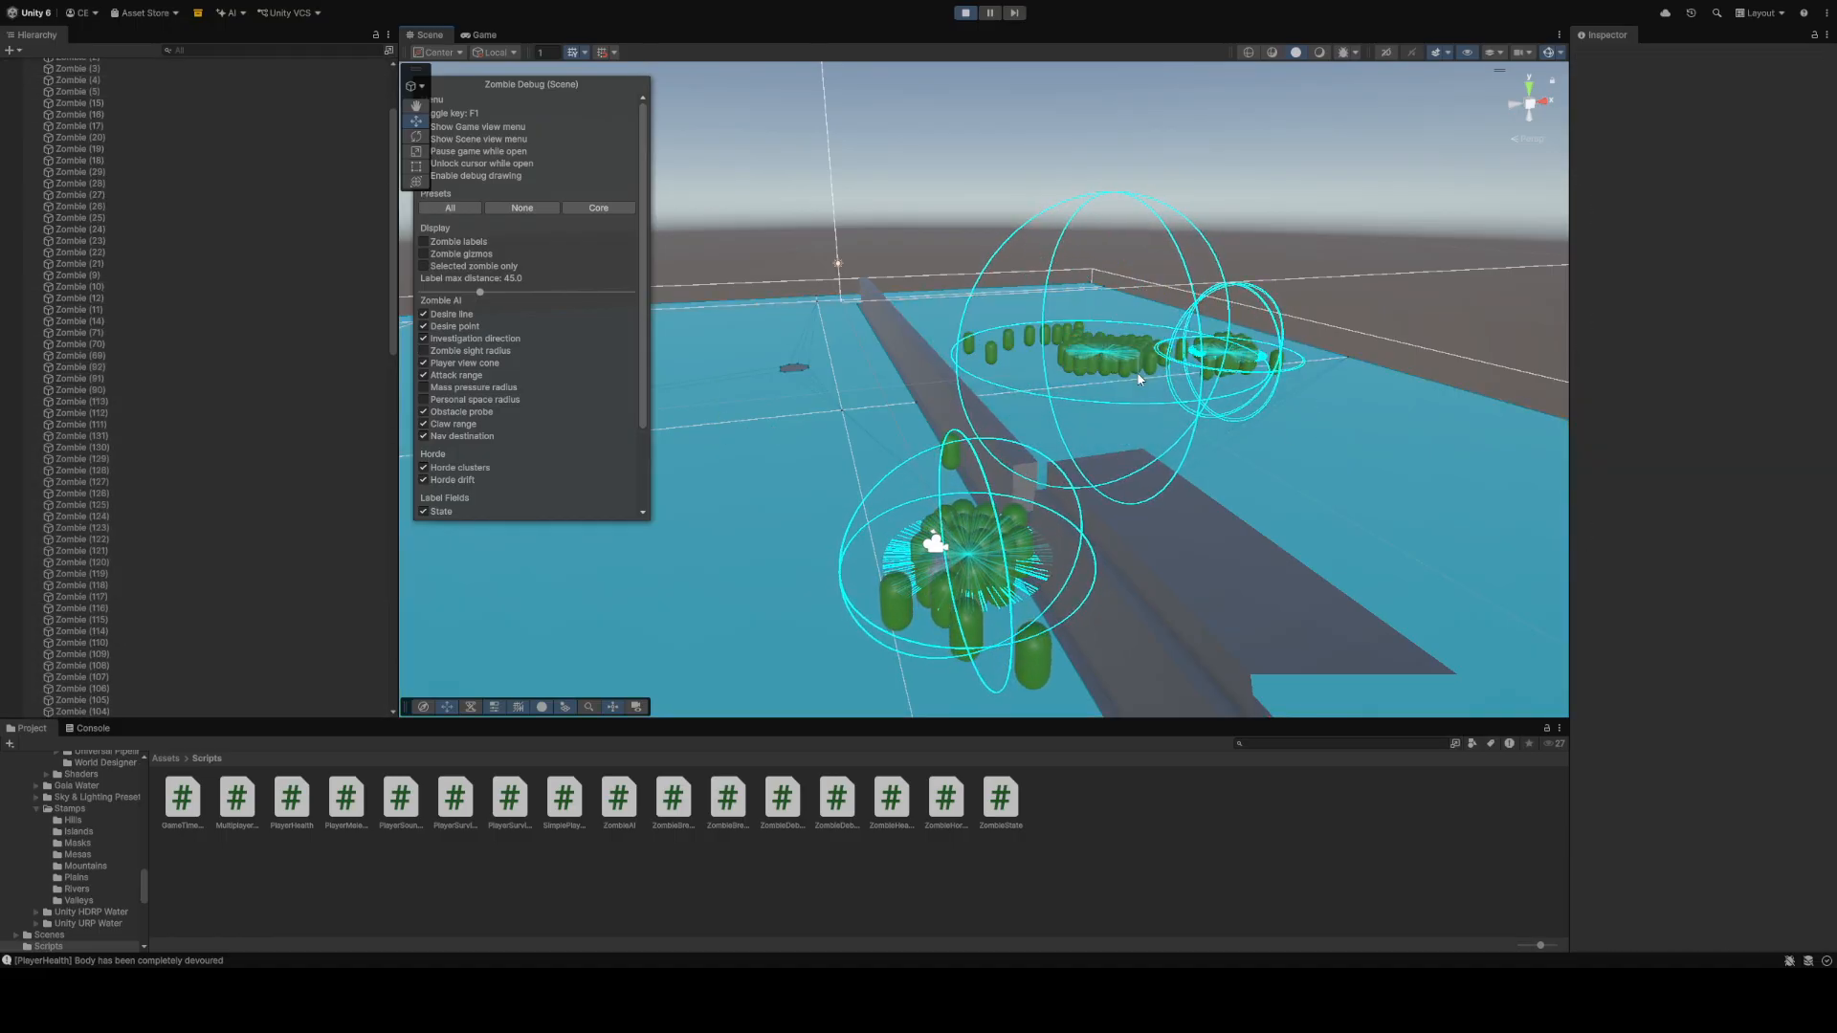
# Examine the duplicated zombie horde up close in the Scene view and exit play mode
pyautogui.click(1182, 468)
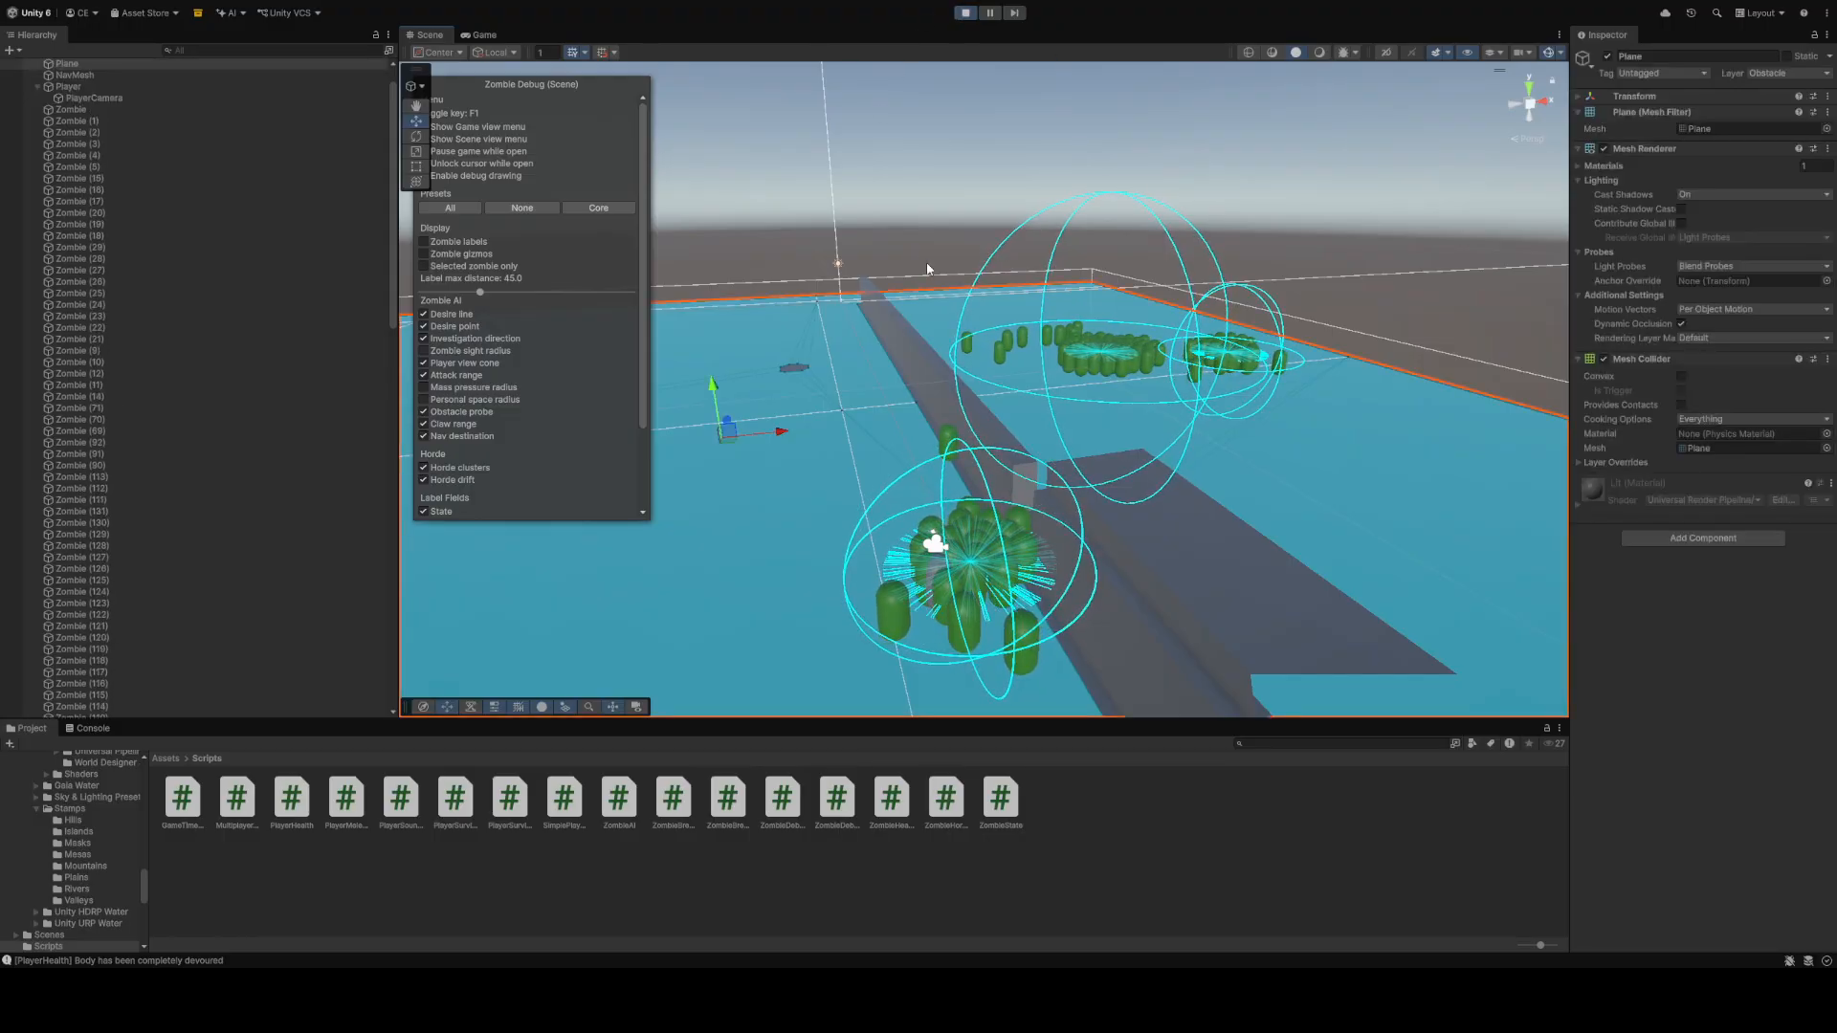
pyautogui.press('w')
pyautogui.moveTo(939, 484); pyautogui.dragTo(972, 463, button='right')
pyautogui.click(1297, 341)
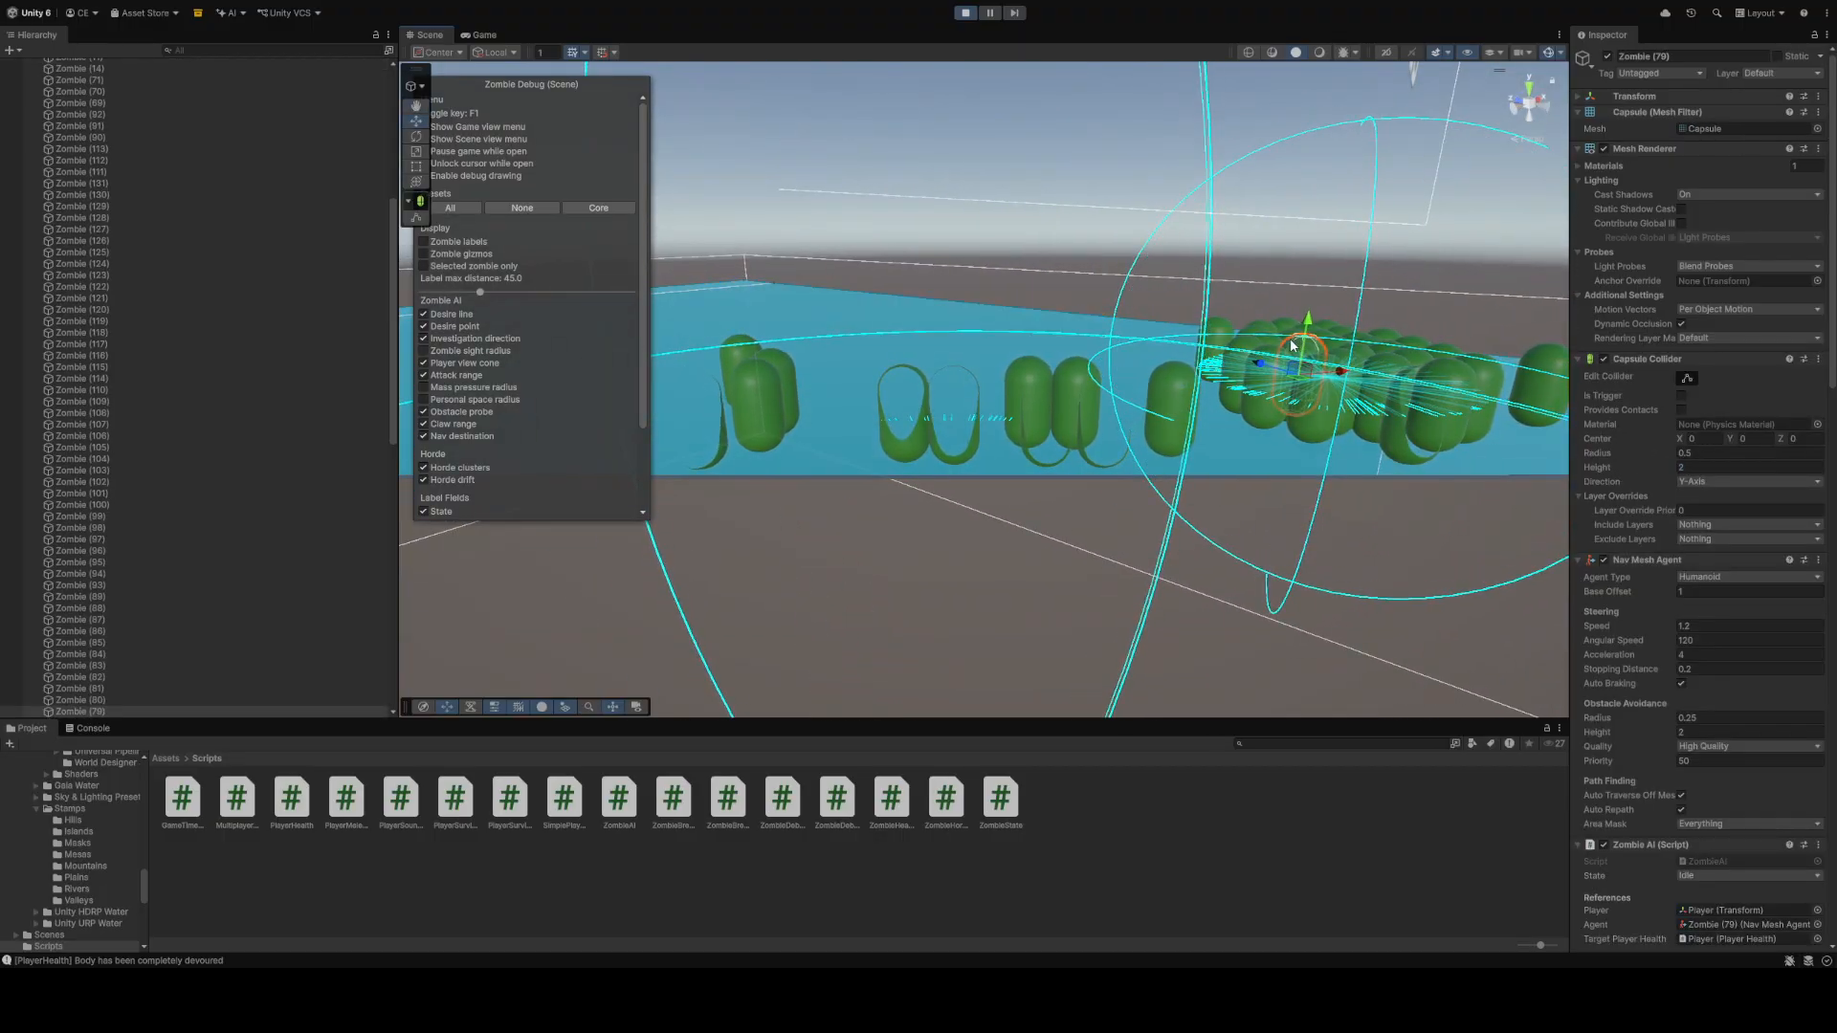
pyautogui.click(910, 279)
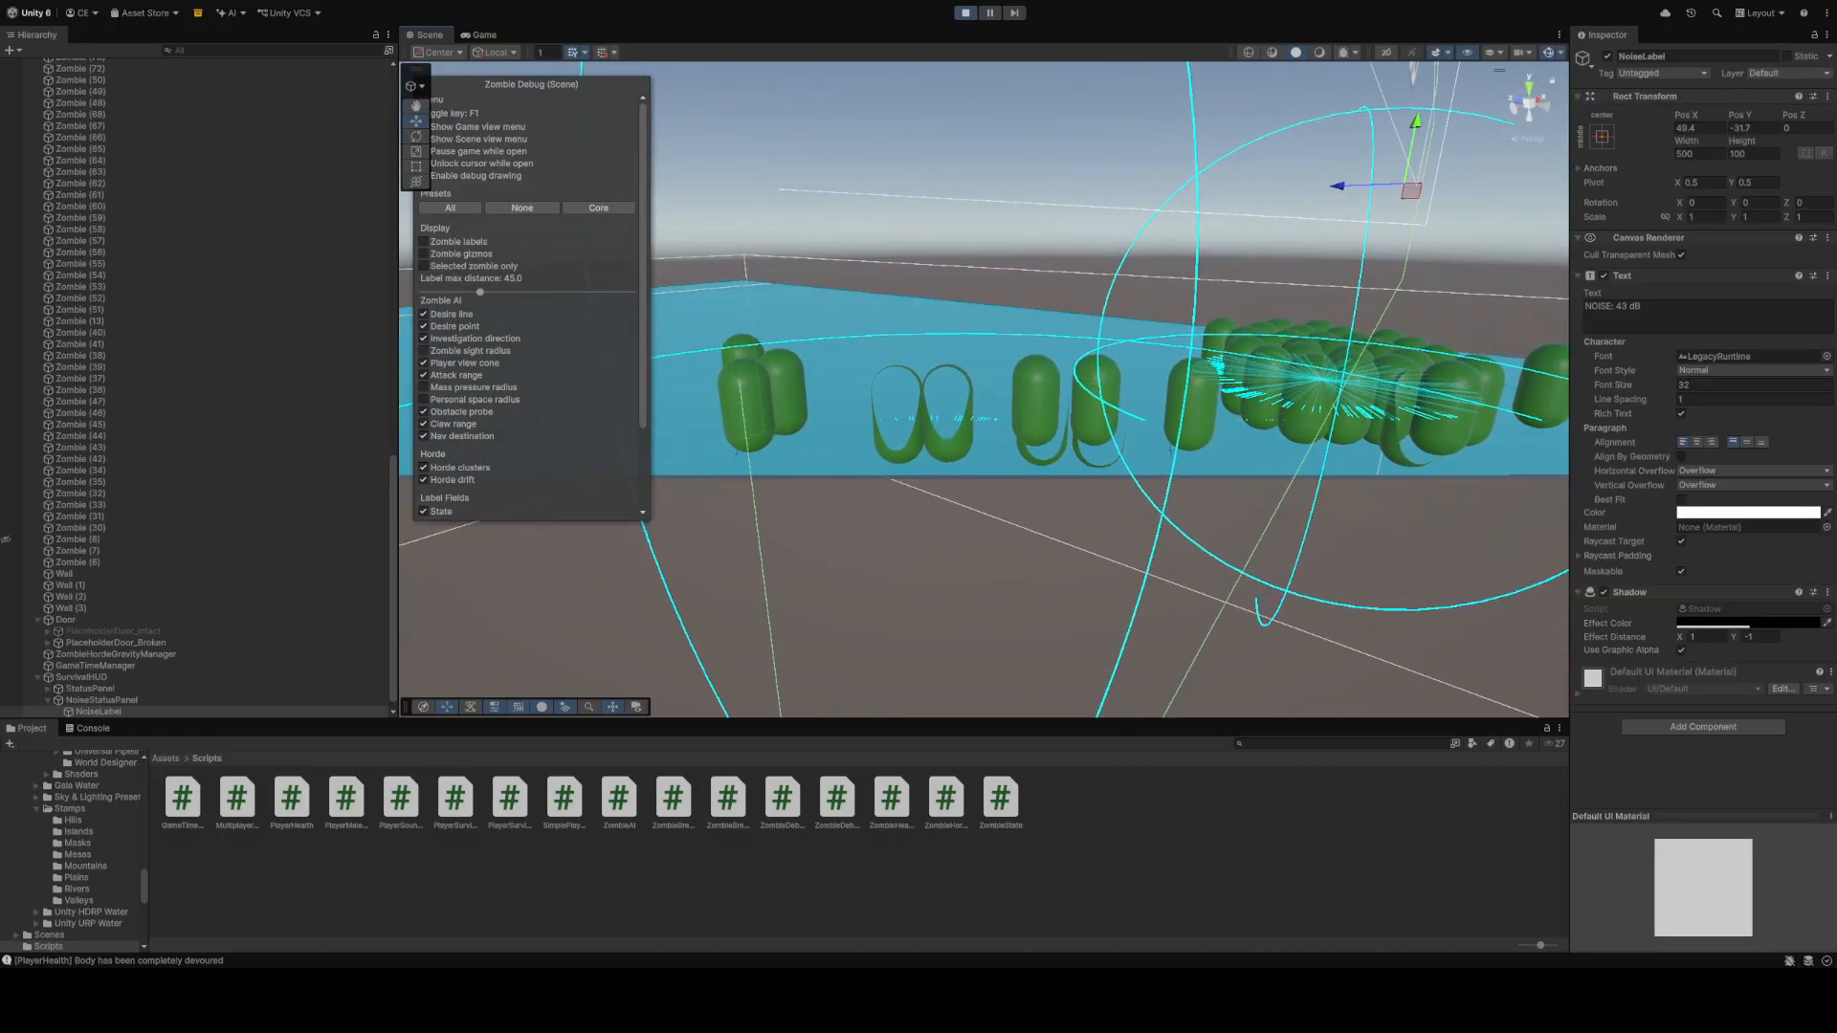
pyautogui.click(965, 12)
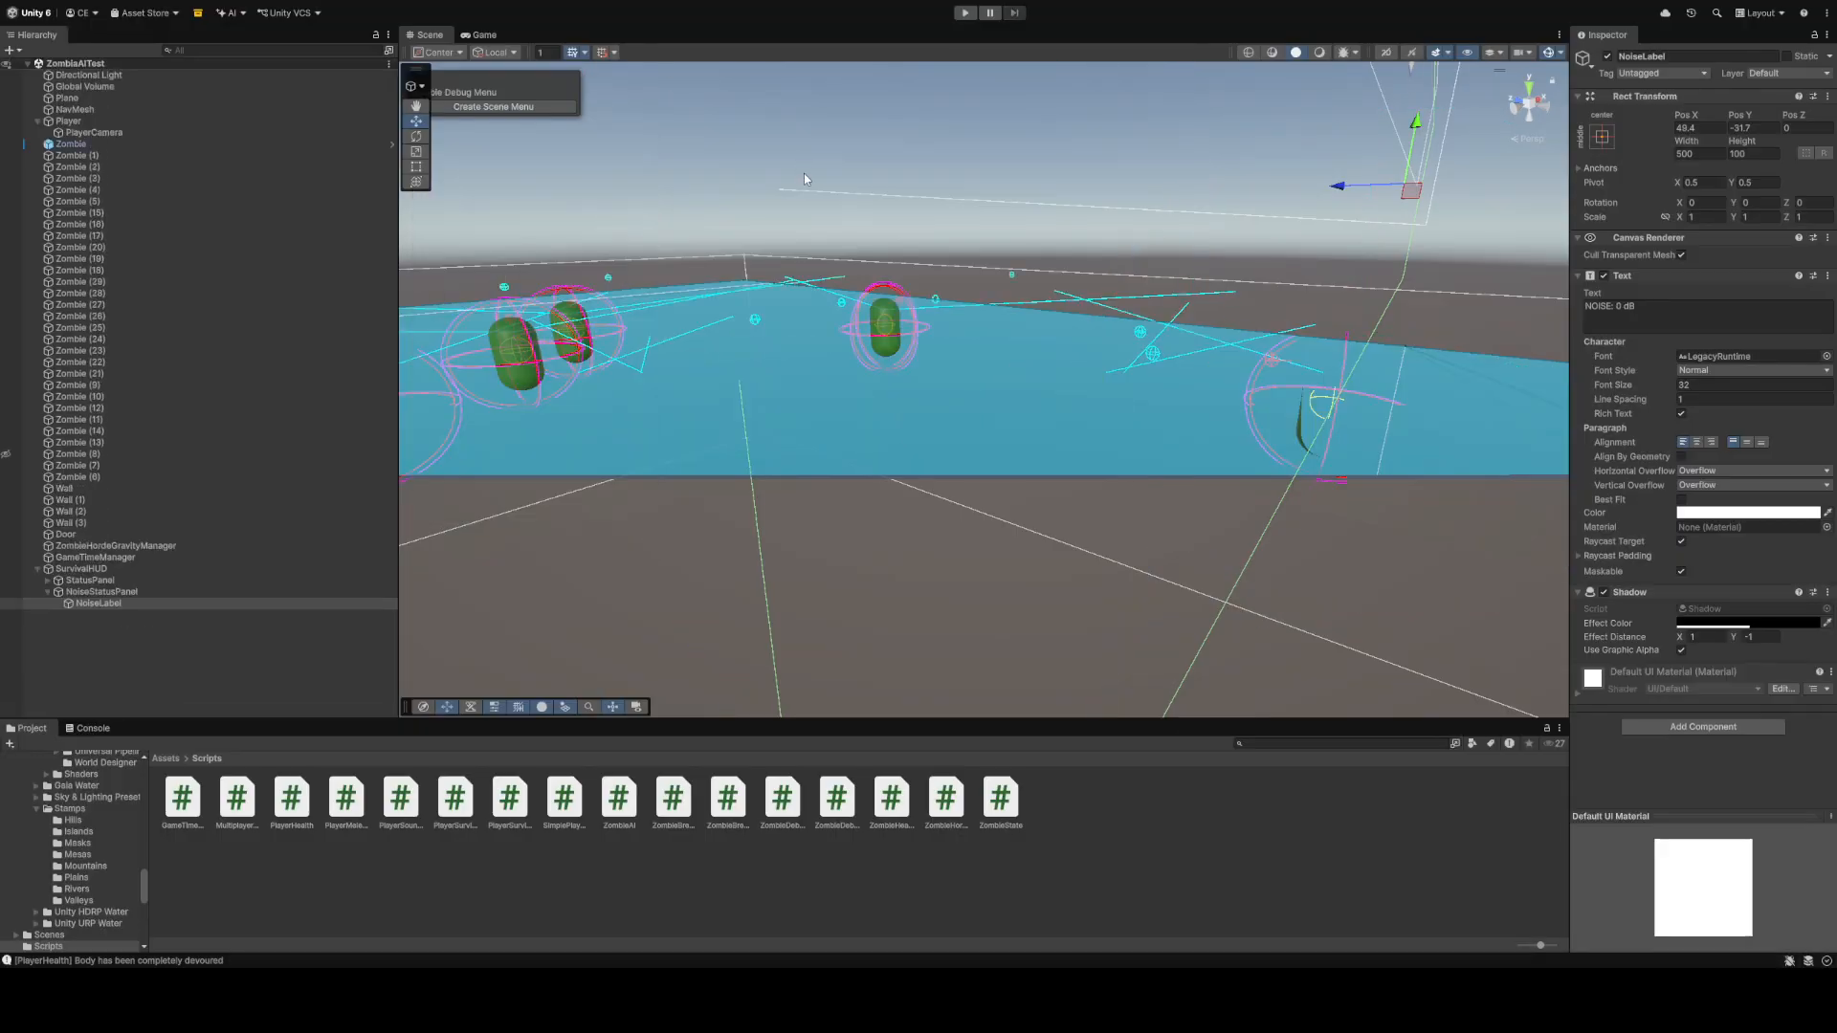
# Frame the whole plane, select the lone zombie near the front group and review its Zombie AI script settings
pyautogui.moveTo(847, 182); pyautogui.dragTo(464, 201, button='right')
pyautogui.press('s')
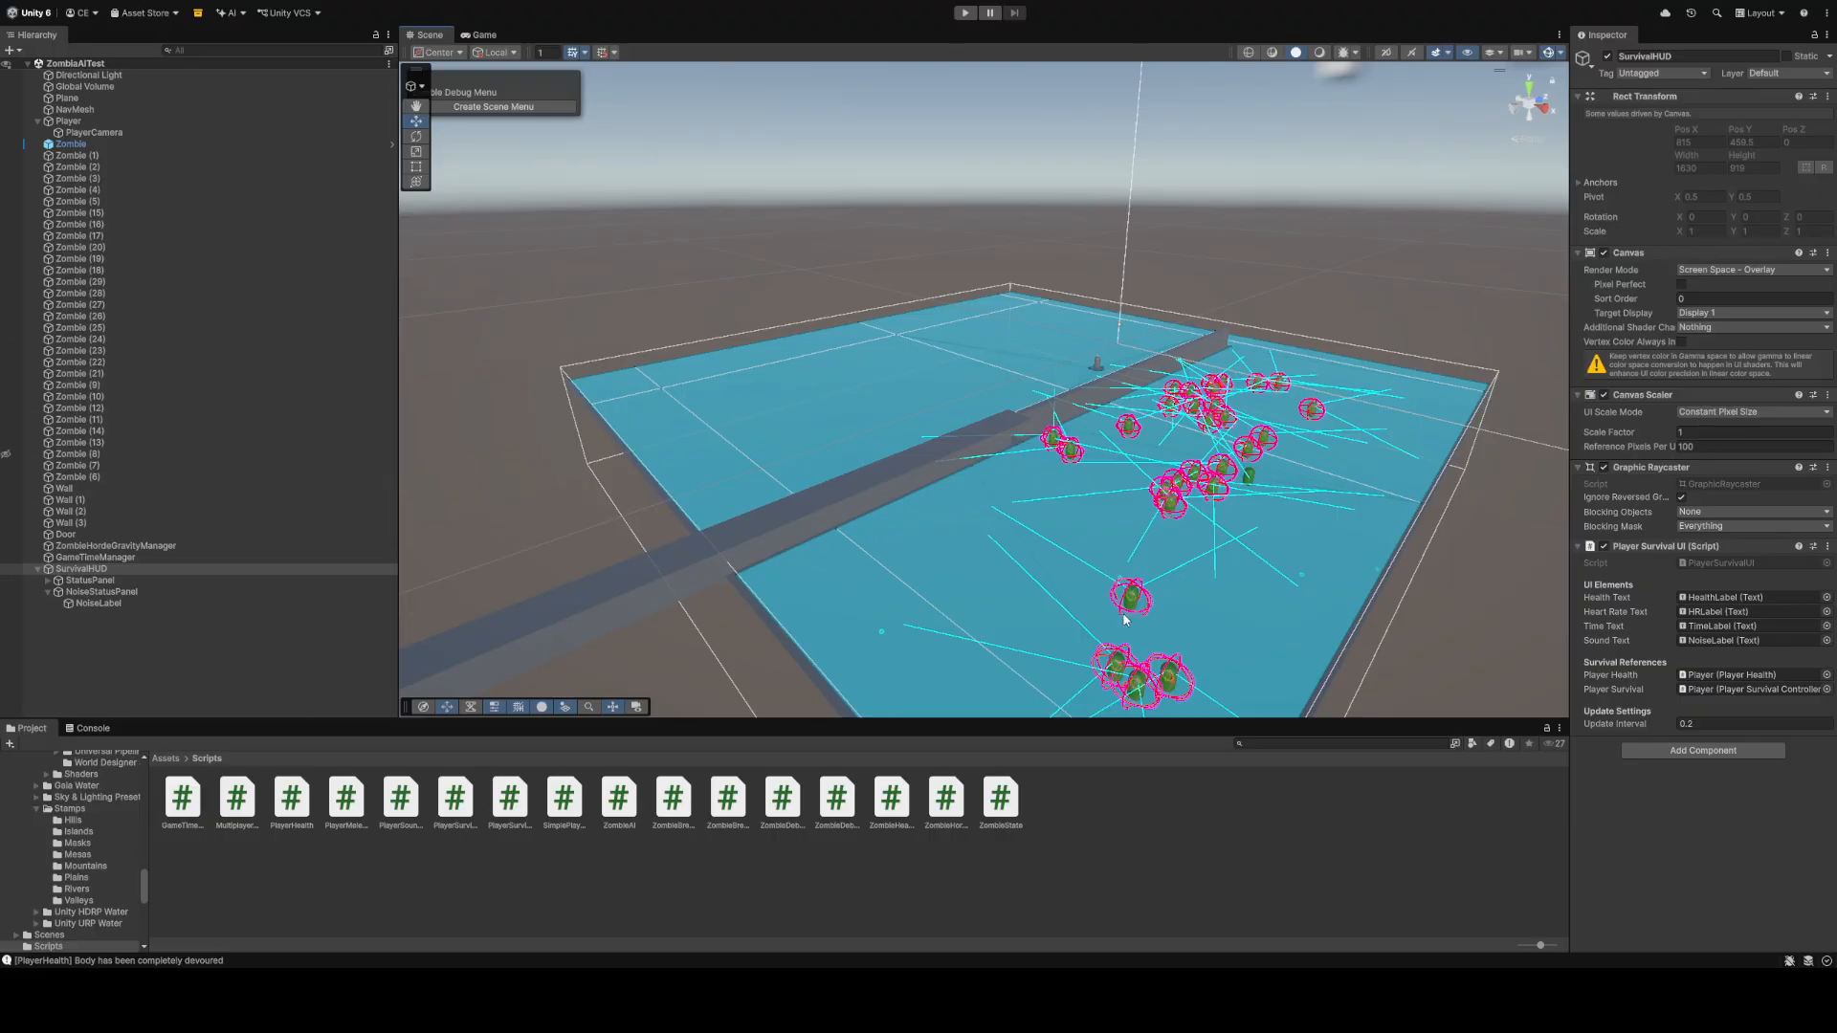
pyautogui.click(1279, 571)
pyautogui.click(1128, 610)
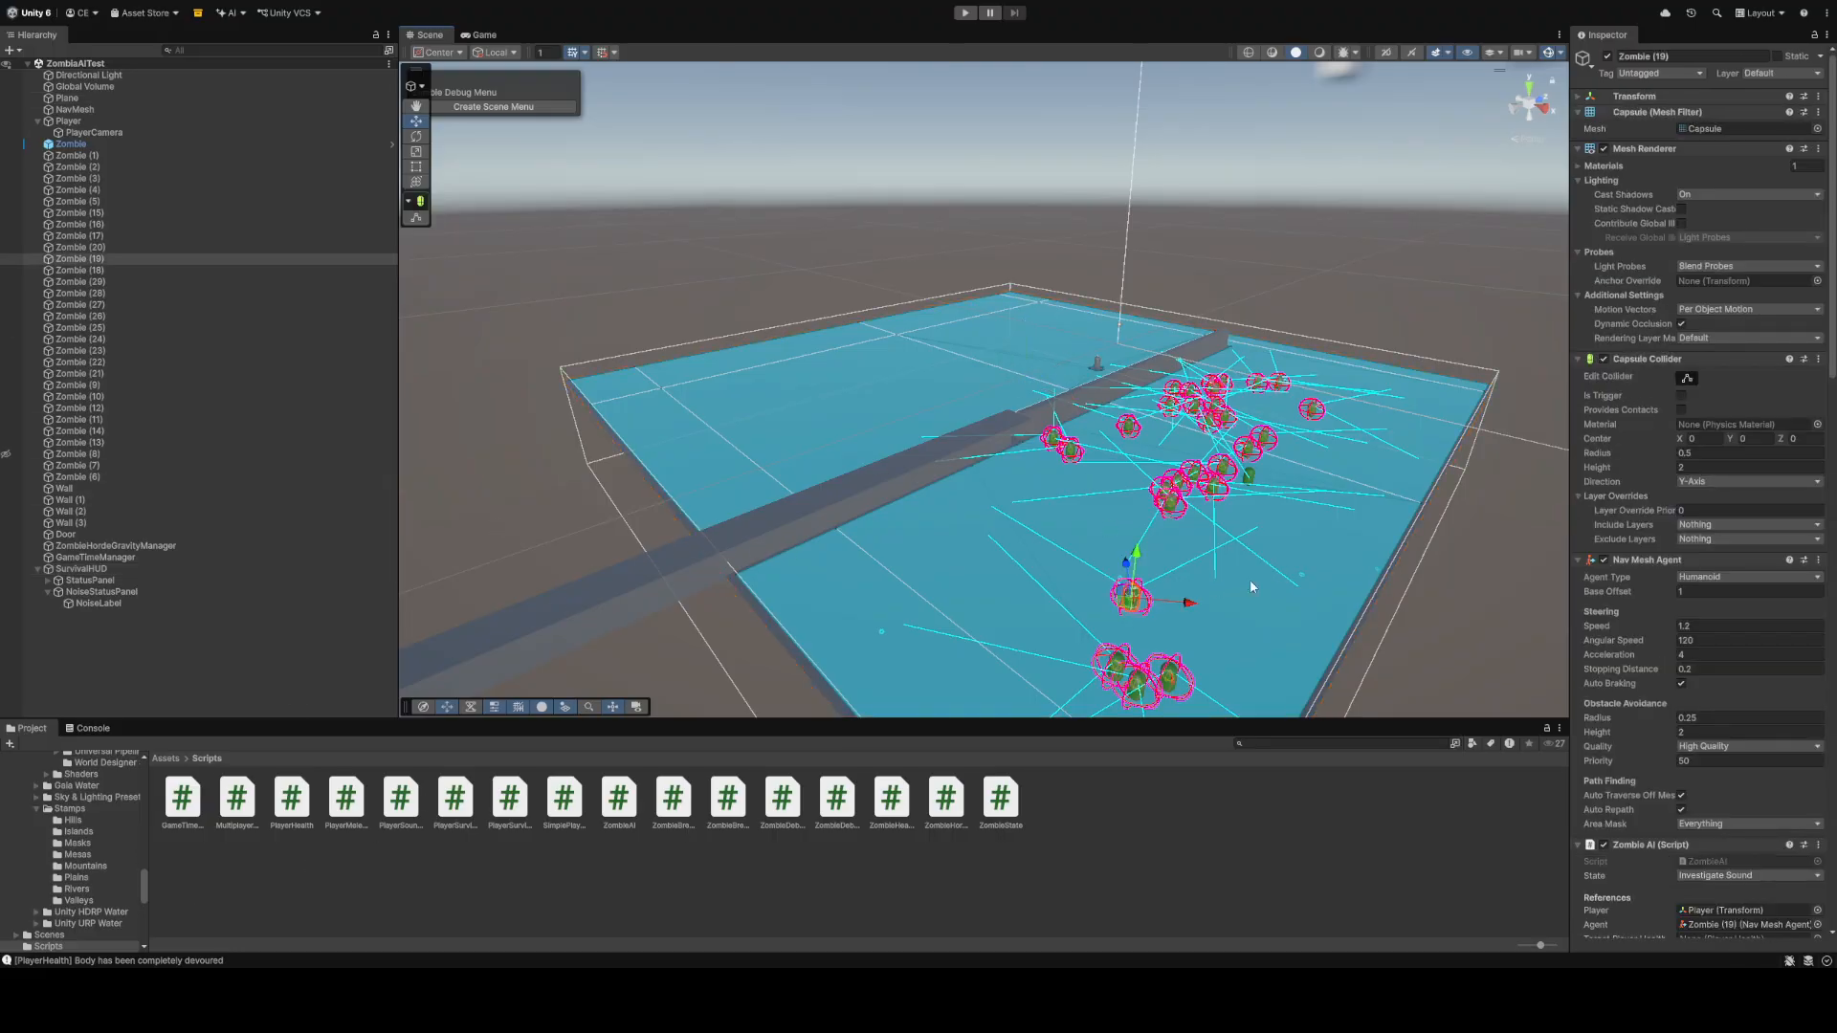
pyautogui.scroll(-10, 1727, 673)
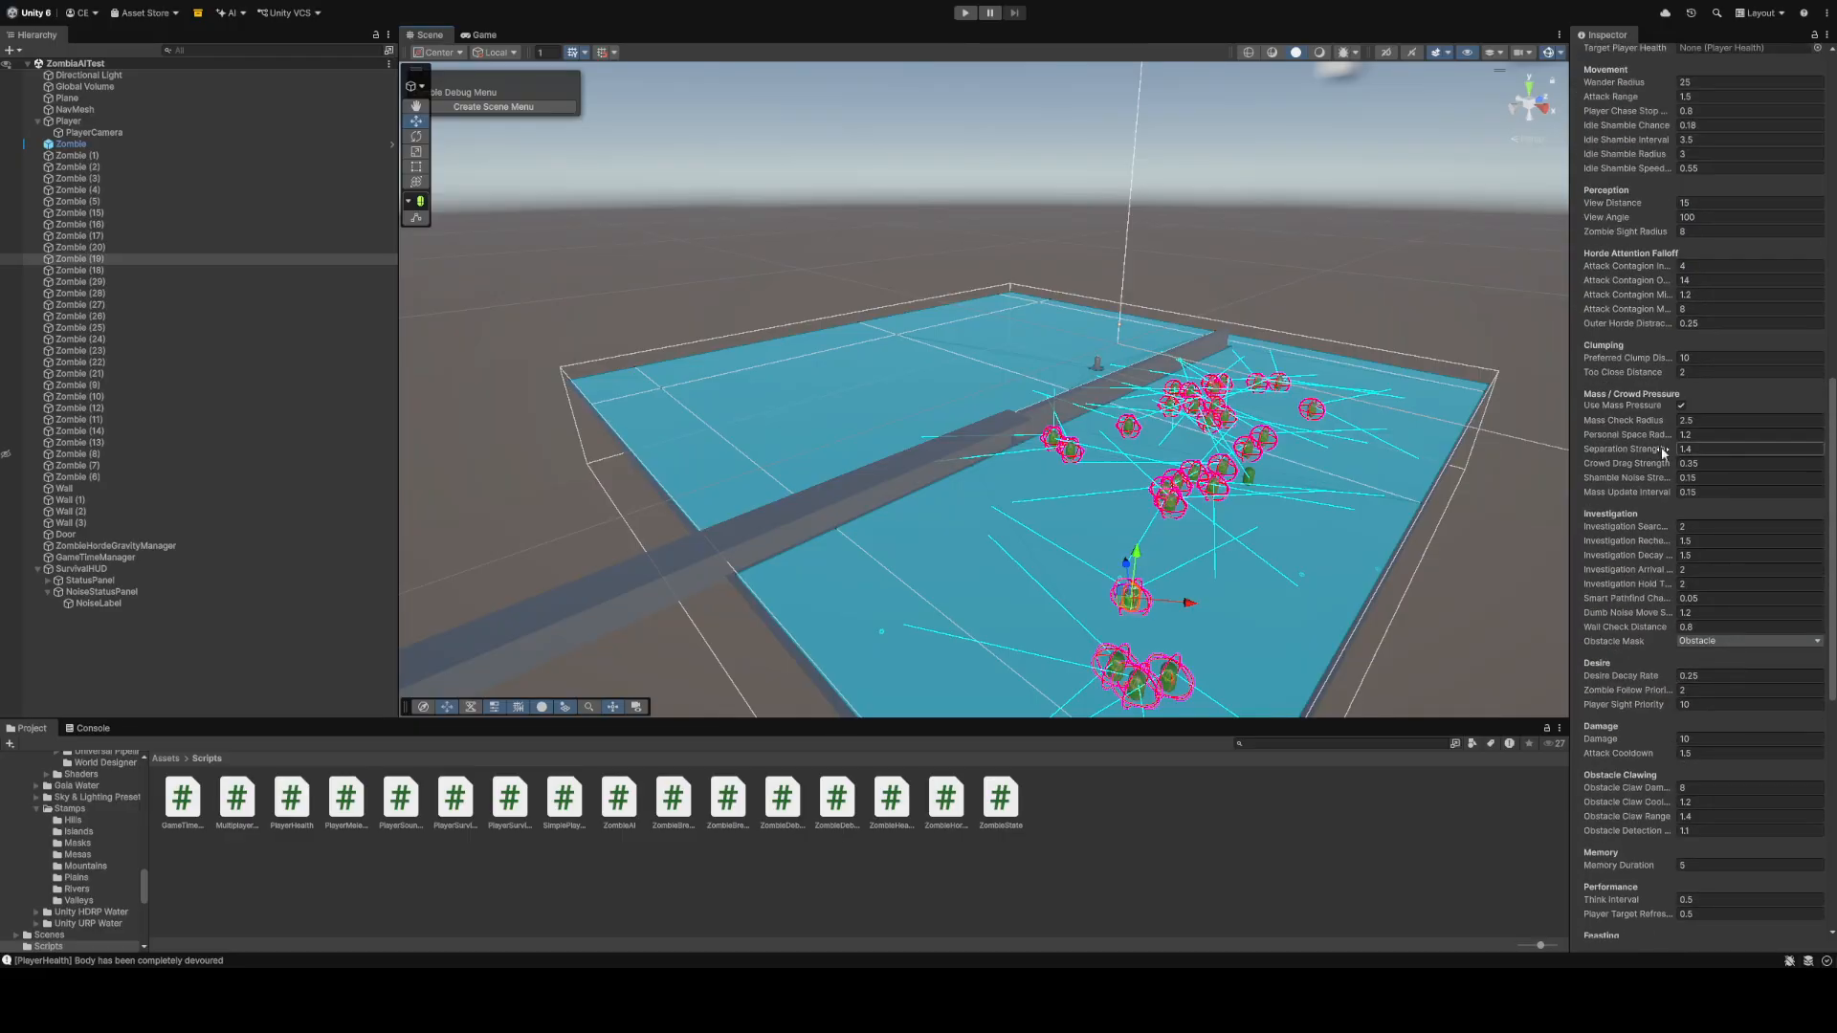
pyautogui.scroll(10, 1802, 440)
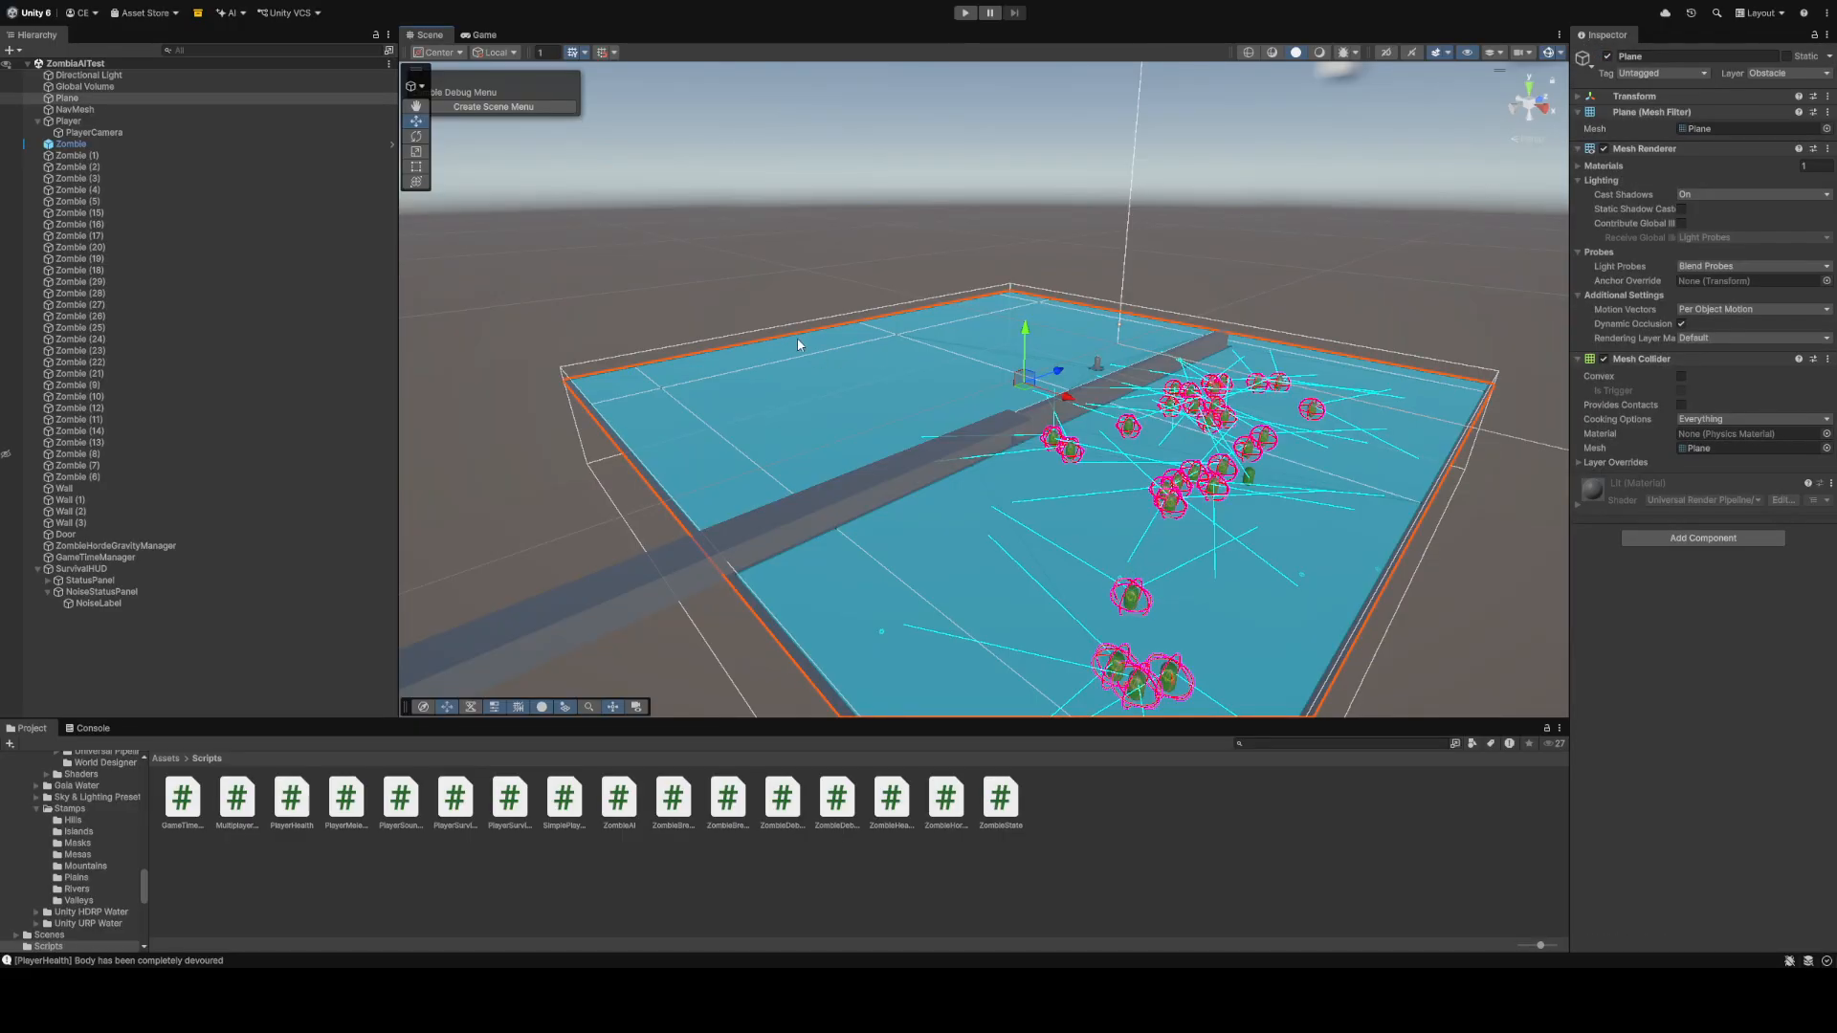
# Examine the survival HUD text in the Scene view, inspect the day and time label's settings and clear the selection
pyautogui.click(680, 263)
pyautogui.moveTo(678, 260); pyautogui.dragTo(1769, 211, button='right')
pyautogui.press('w')
pyautogui.press('w')
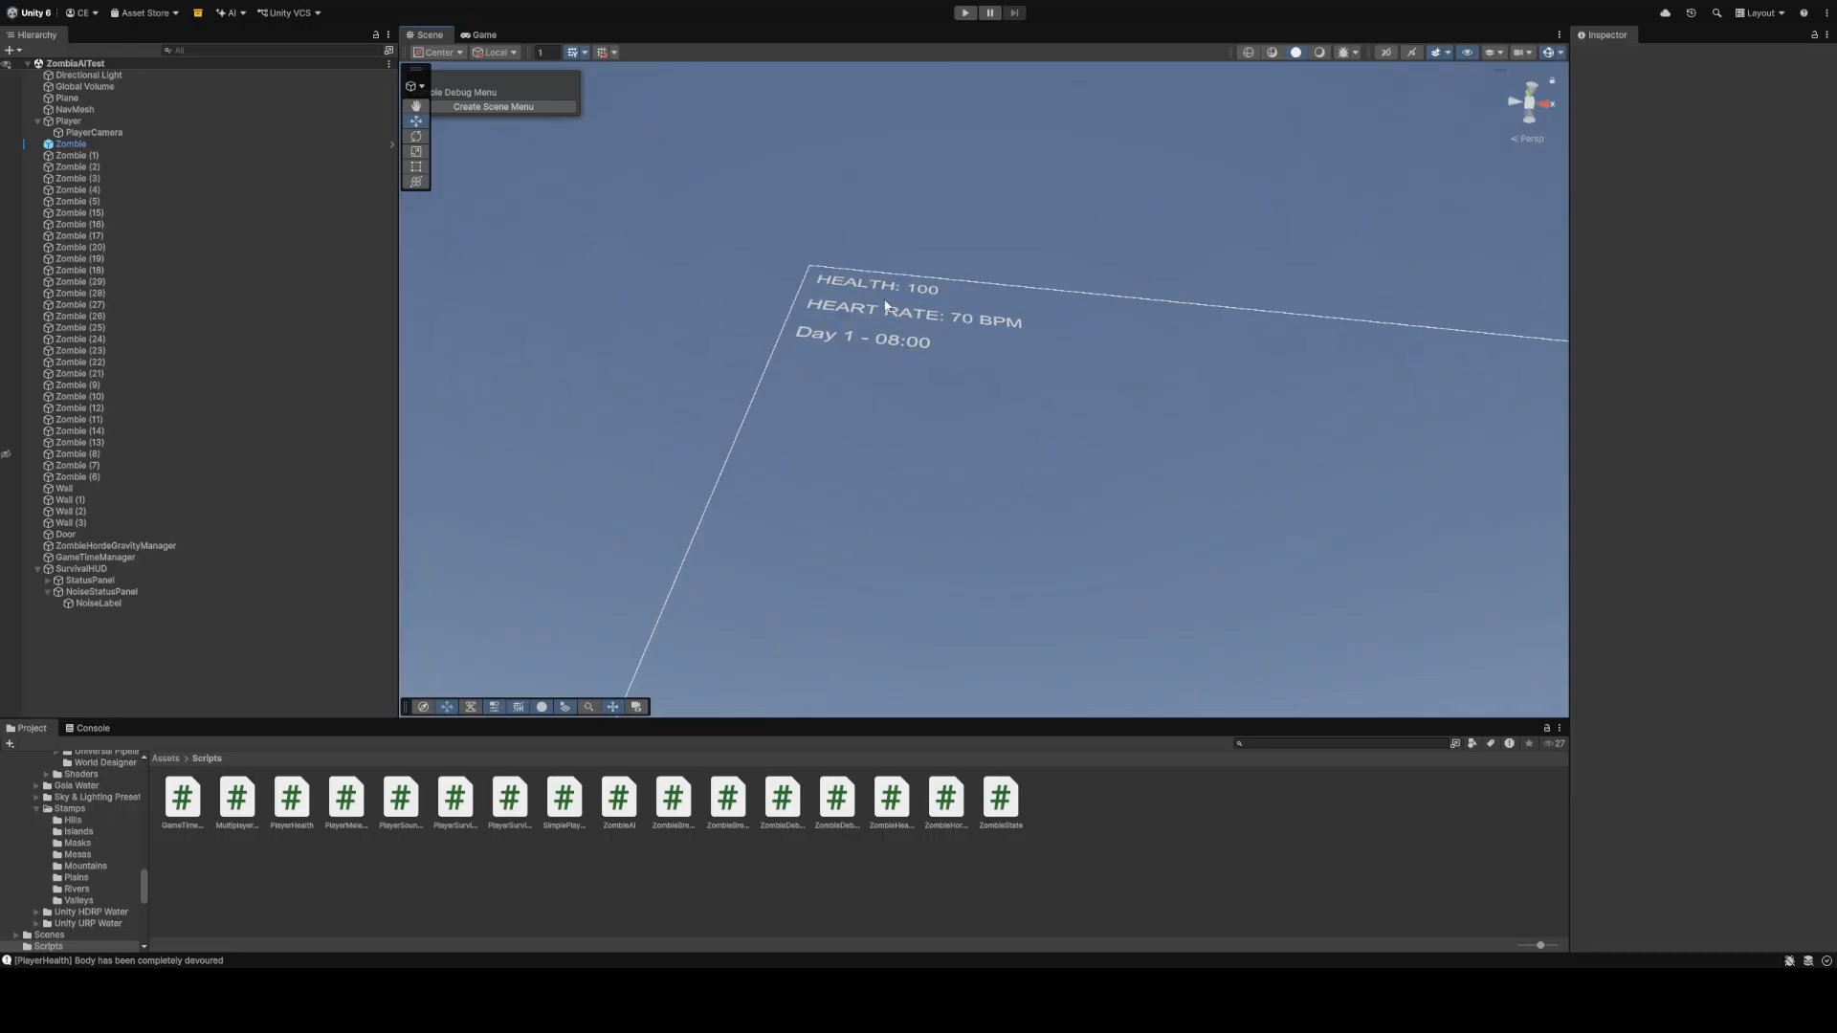
pyautogui.moveTo(897, 136); pyautogui.dragTo(969, 165, button='right')
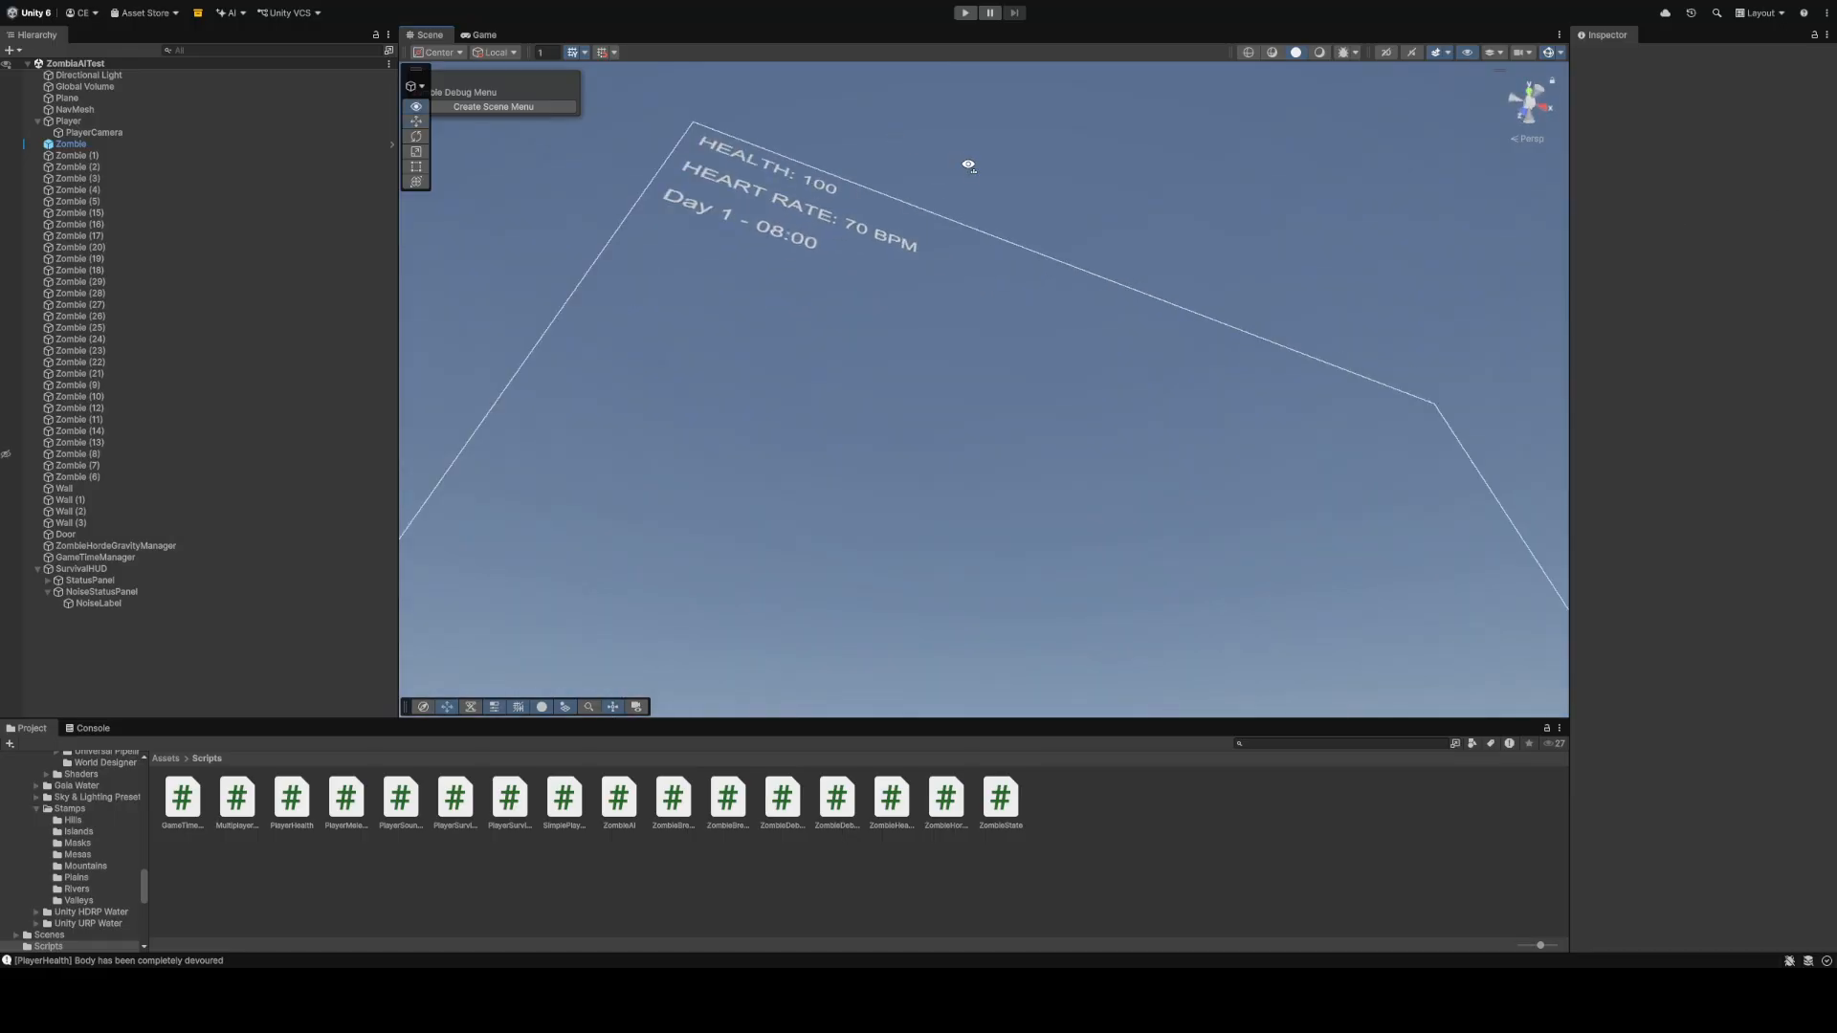
pyautogui.click(783, 242)
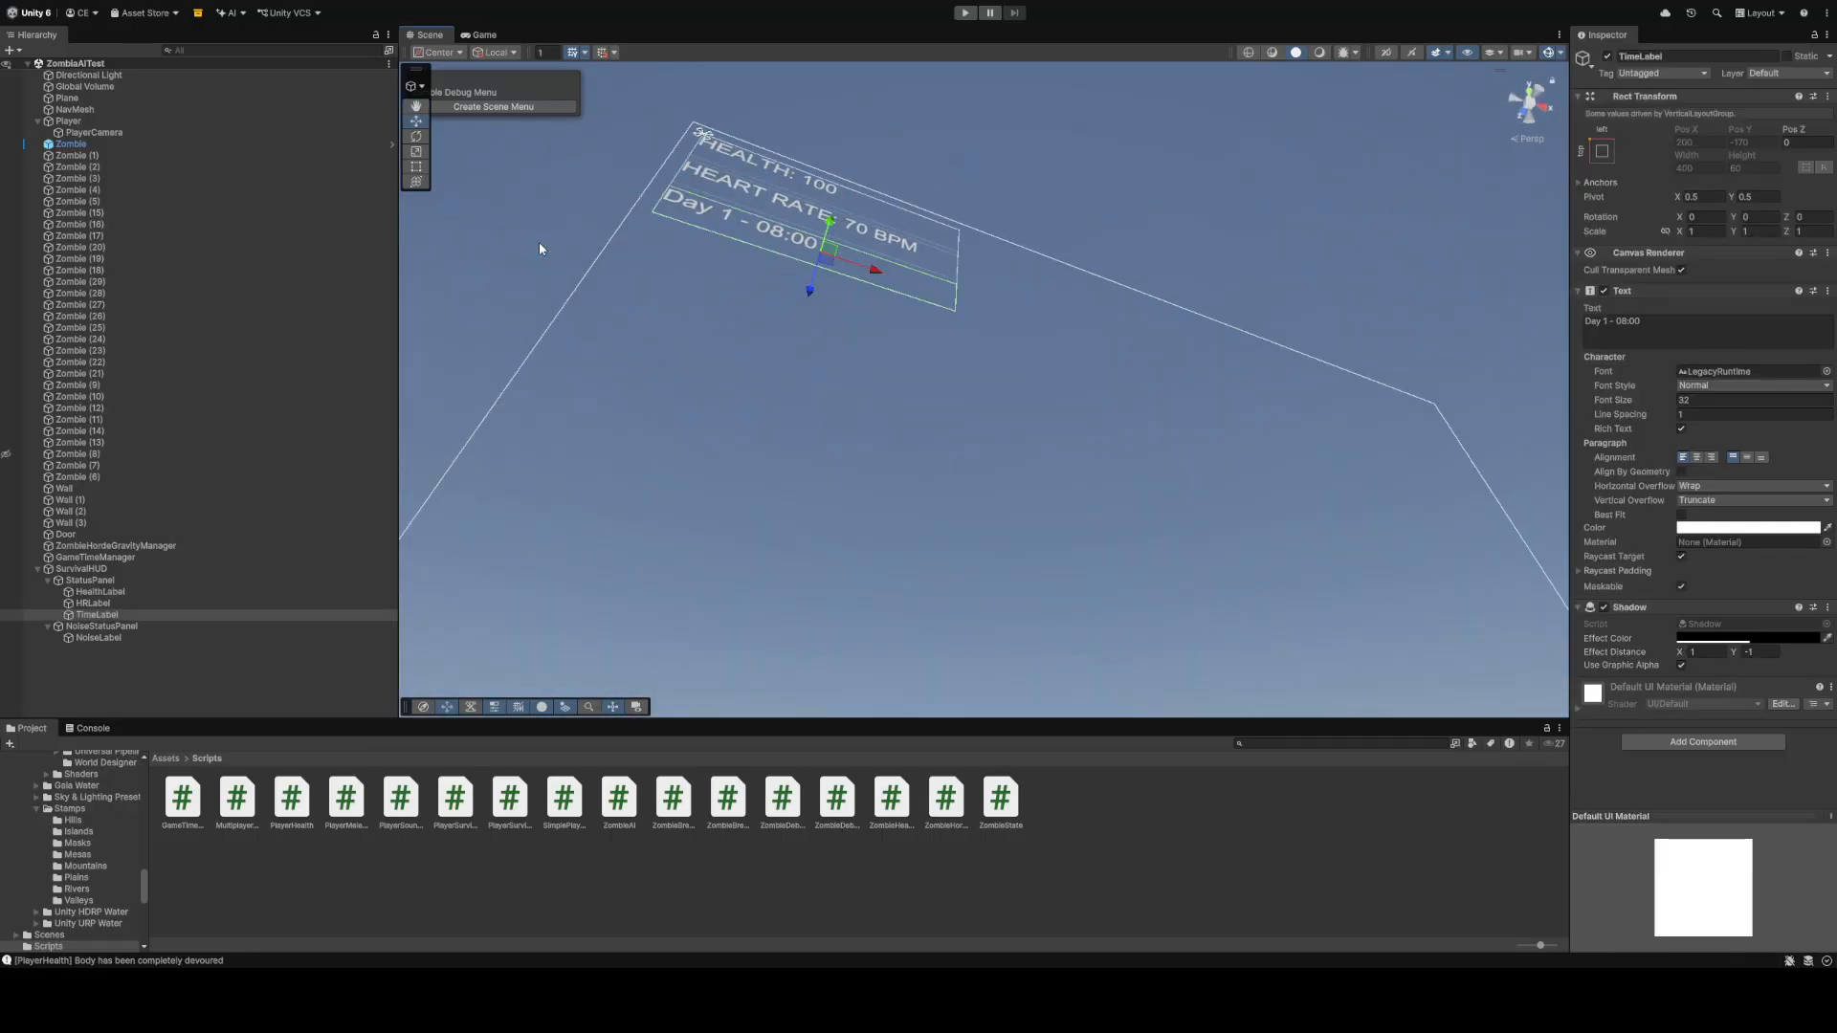
pyautogui.click(861, 149)
pyautogui.moveTo(956, 135)
pyautogui.mouseDown(button='right')
pyautogui.moveTo(726, 218)
pyautogui.moveTo(731, 254)
pyautogui.moveTo(820, 292)
pyautogui.moveTo(890, 181)
pyautogui.moveTo(959, 123)
pyautogui.moveTo(910, 119)
pyautogui.moveTo(771, 267)
pyautogui.moveTo(1447, 246)
pyautogui.moveTo(793, 356)
pyautogui.mouseUp(button='right')
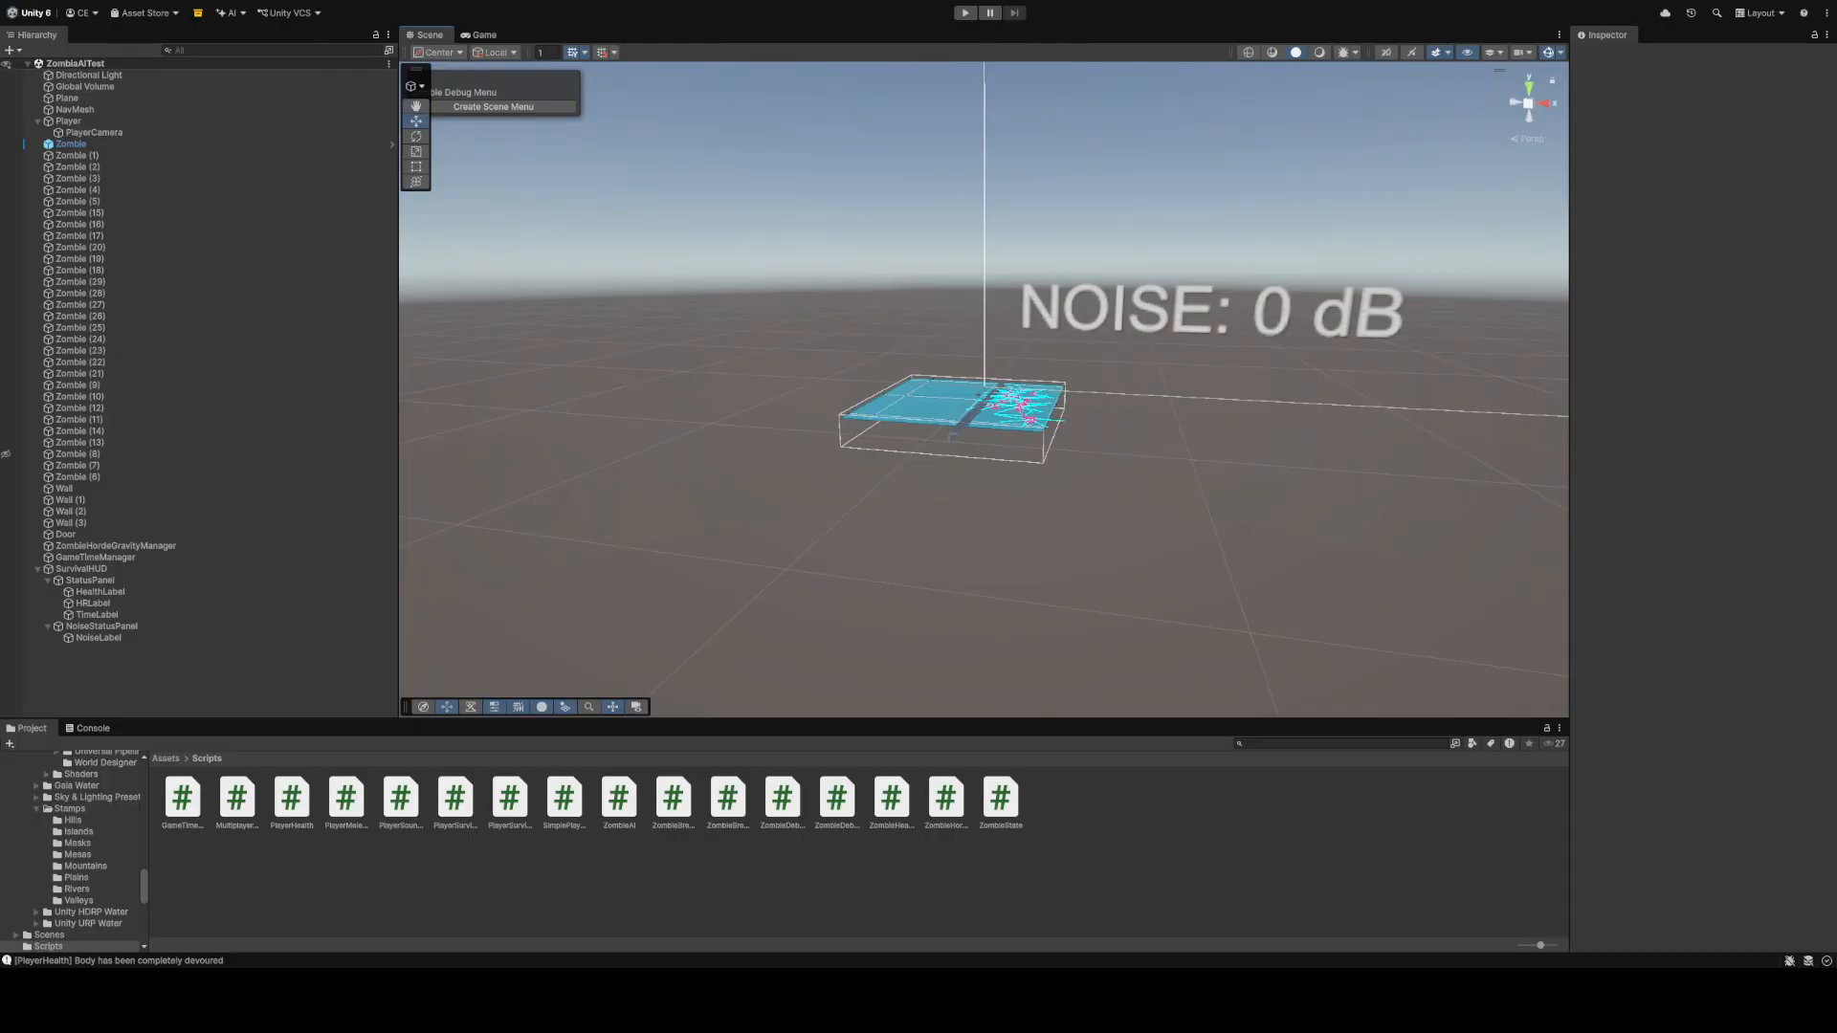
# Examine the layout of the plane, dividing wall and zombie groups in the Scene view from several sides
pyautogui.moveTo(712, 257); pyautogui.dragTo(696, 223, button='right')
pyautogui.press('w')
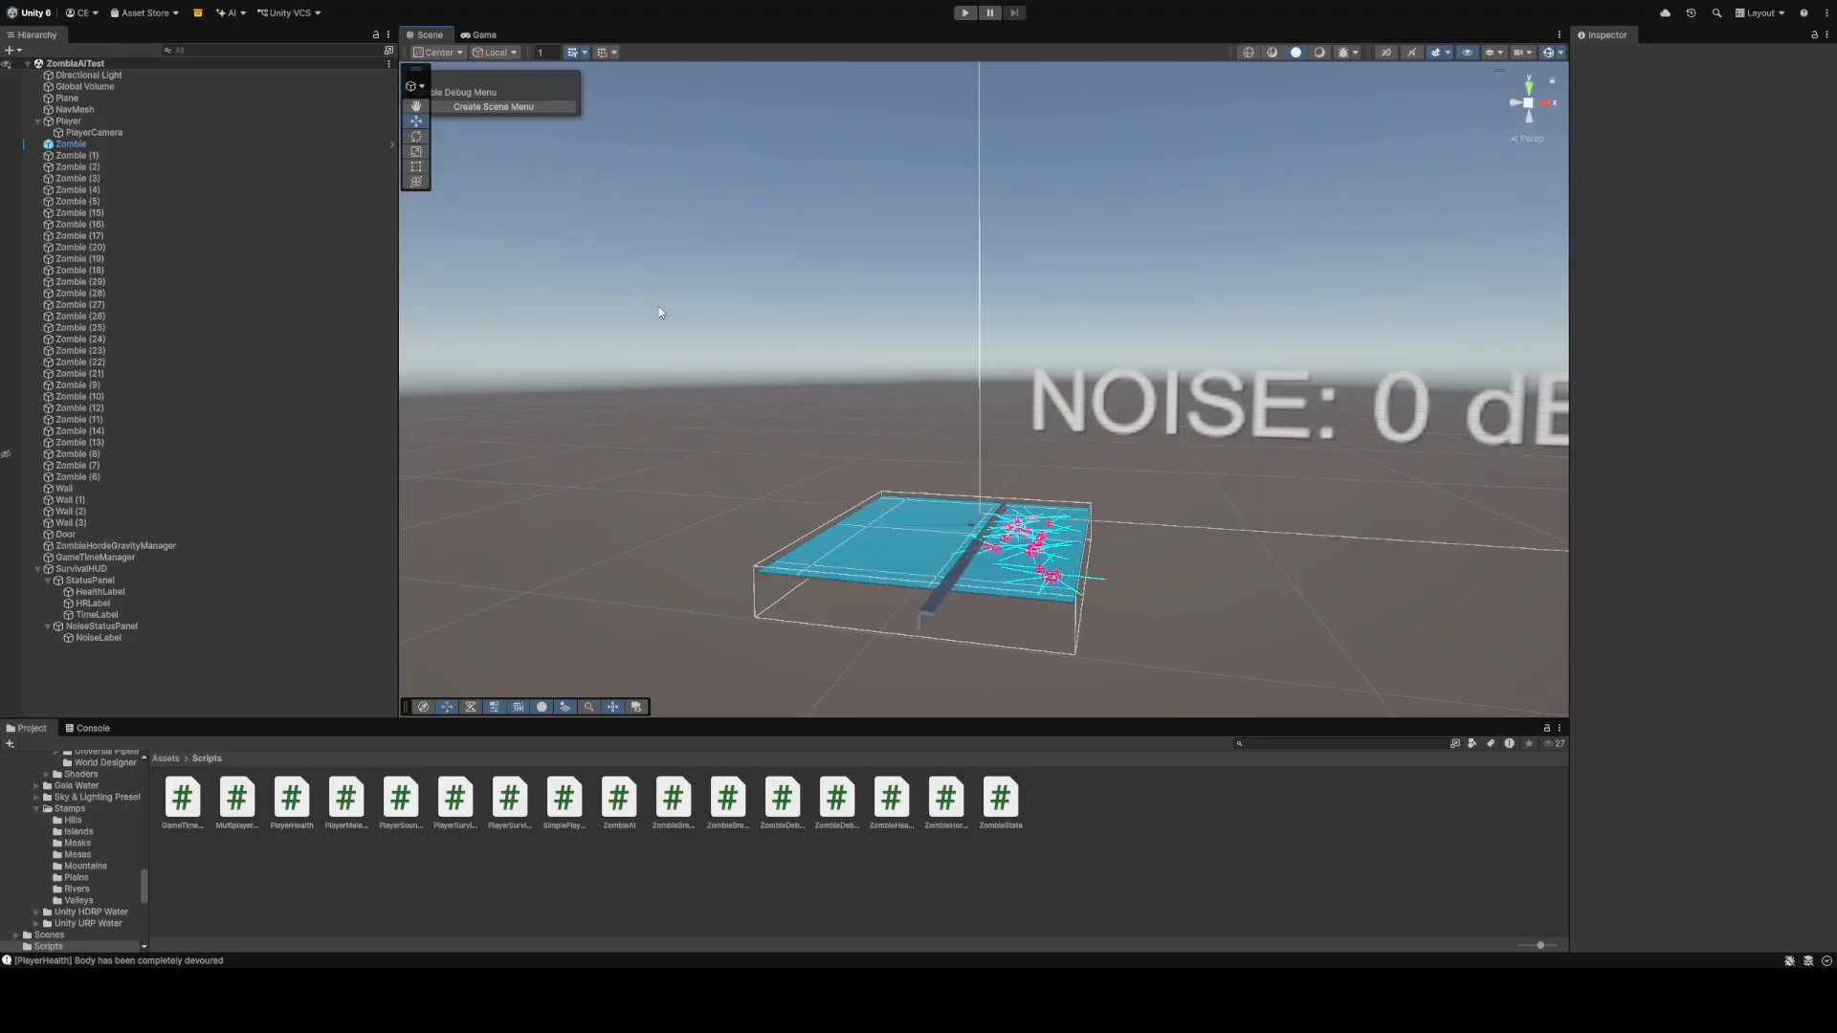
pyautogui.moveTo(607, 356); pyautogui.dragTo(90, 328, button='right')
pyautogui.press('w')
pyautogui.press('w')
pyautogui.press('d')
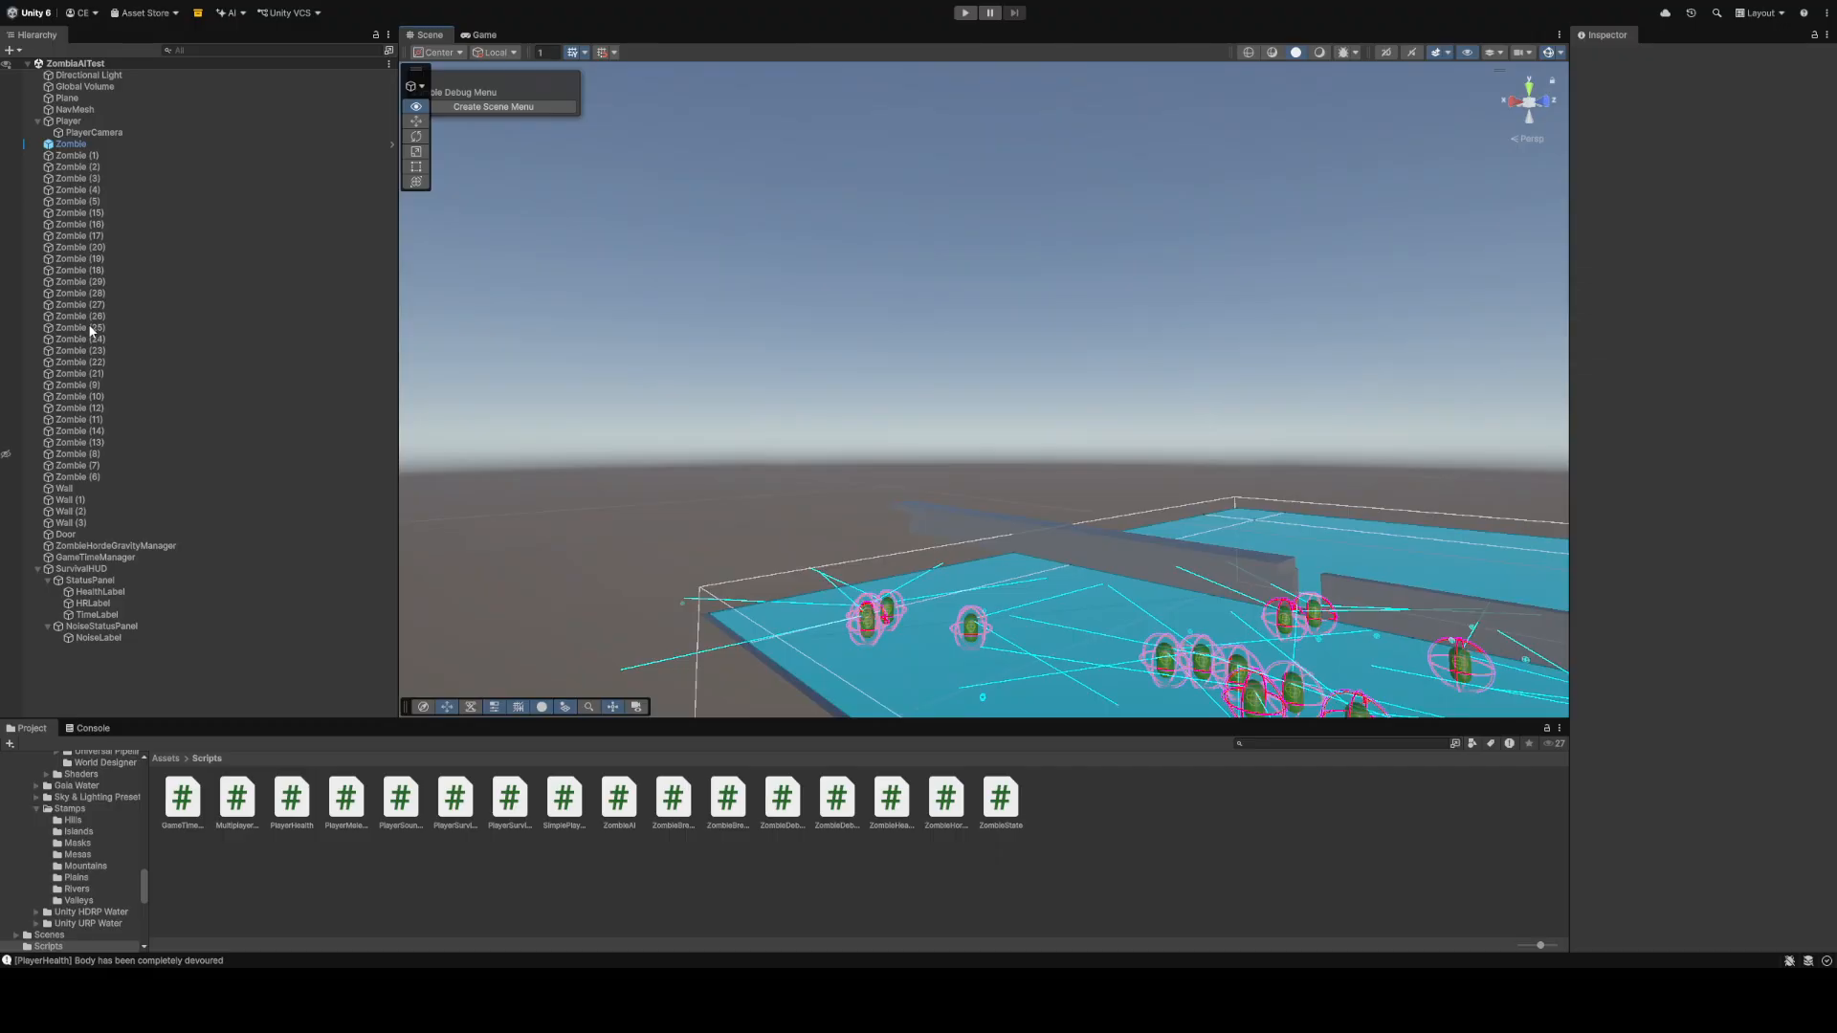
pyautogui.moveTo(90, 330); pyautogui.dragTo(324, 368, button='right')
pyautogui.moveTo(897, 360); pyautogui.dragTo(603, 316, button='right')
pyautogui.scroll(1, 893, 348)
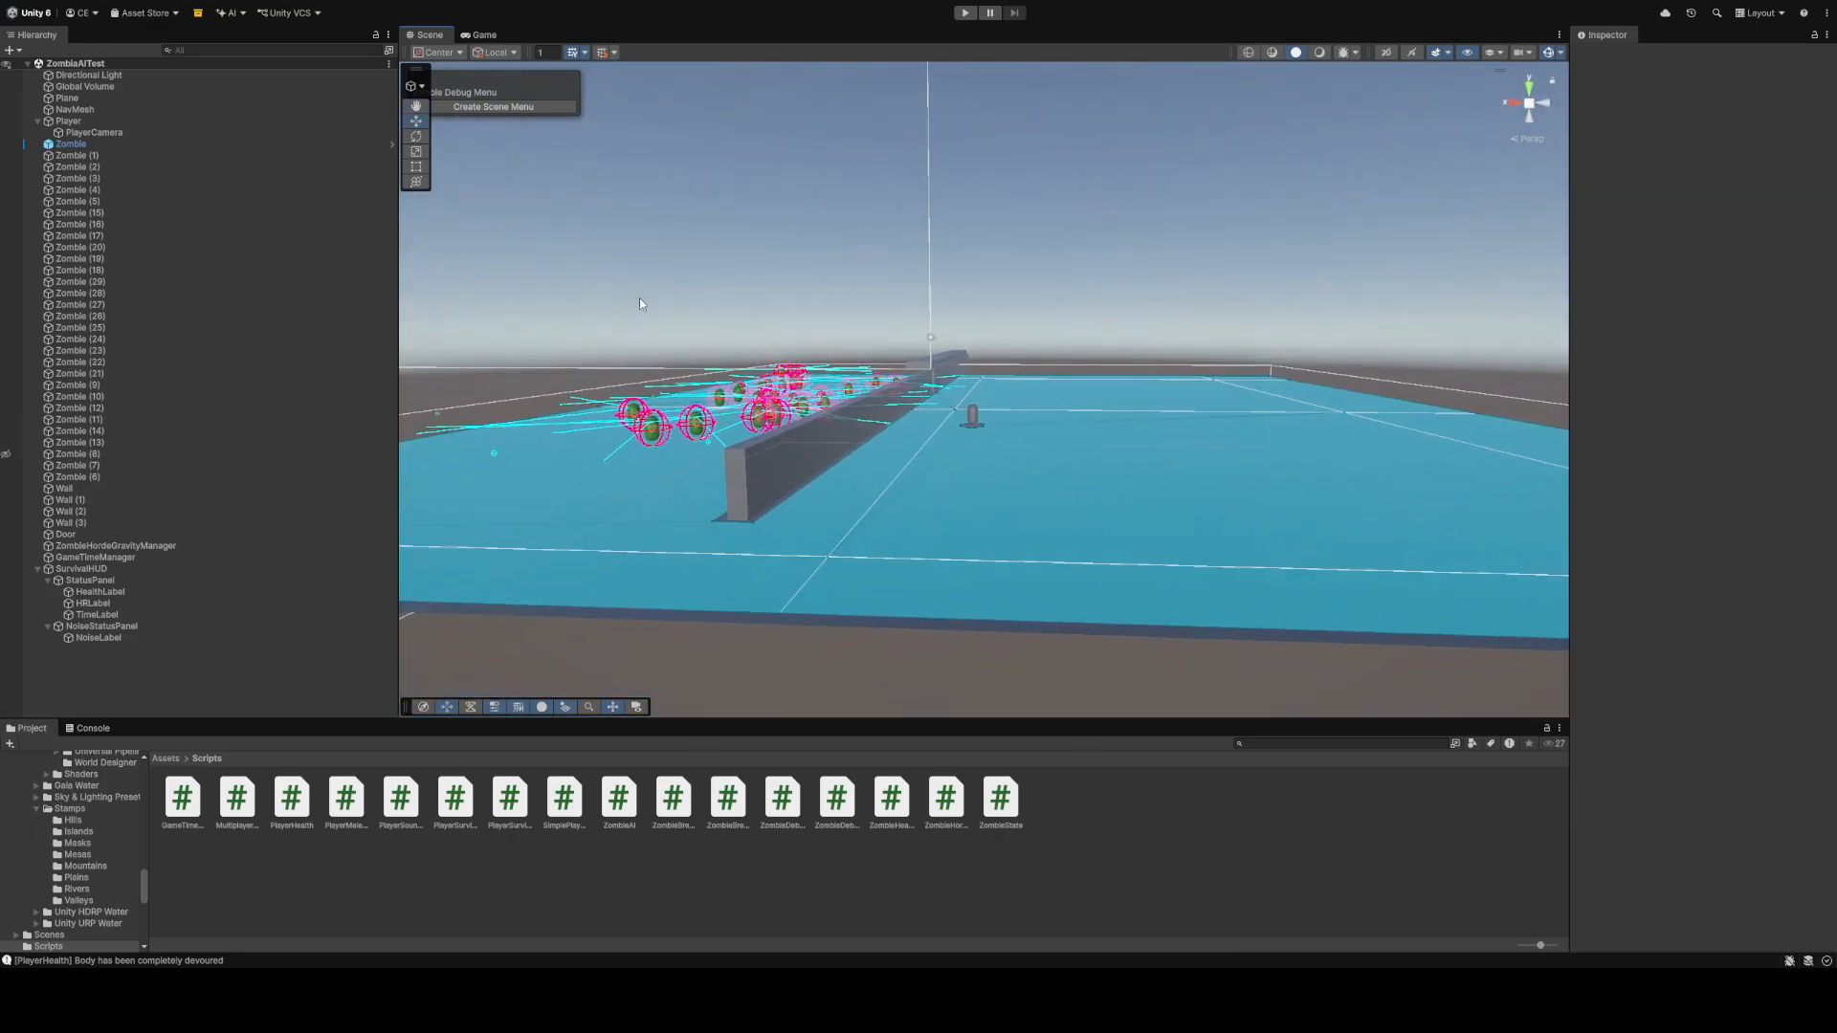
# View the test area from above, select the HUD's noise label and clear the selection
pyautogui.click(829, 221)
pyautogui.moveTo(828, 221); pyautogui.dragTo(777, 298, button='right')
pyautogui.click(666, 526)
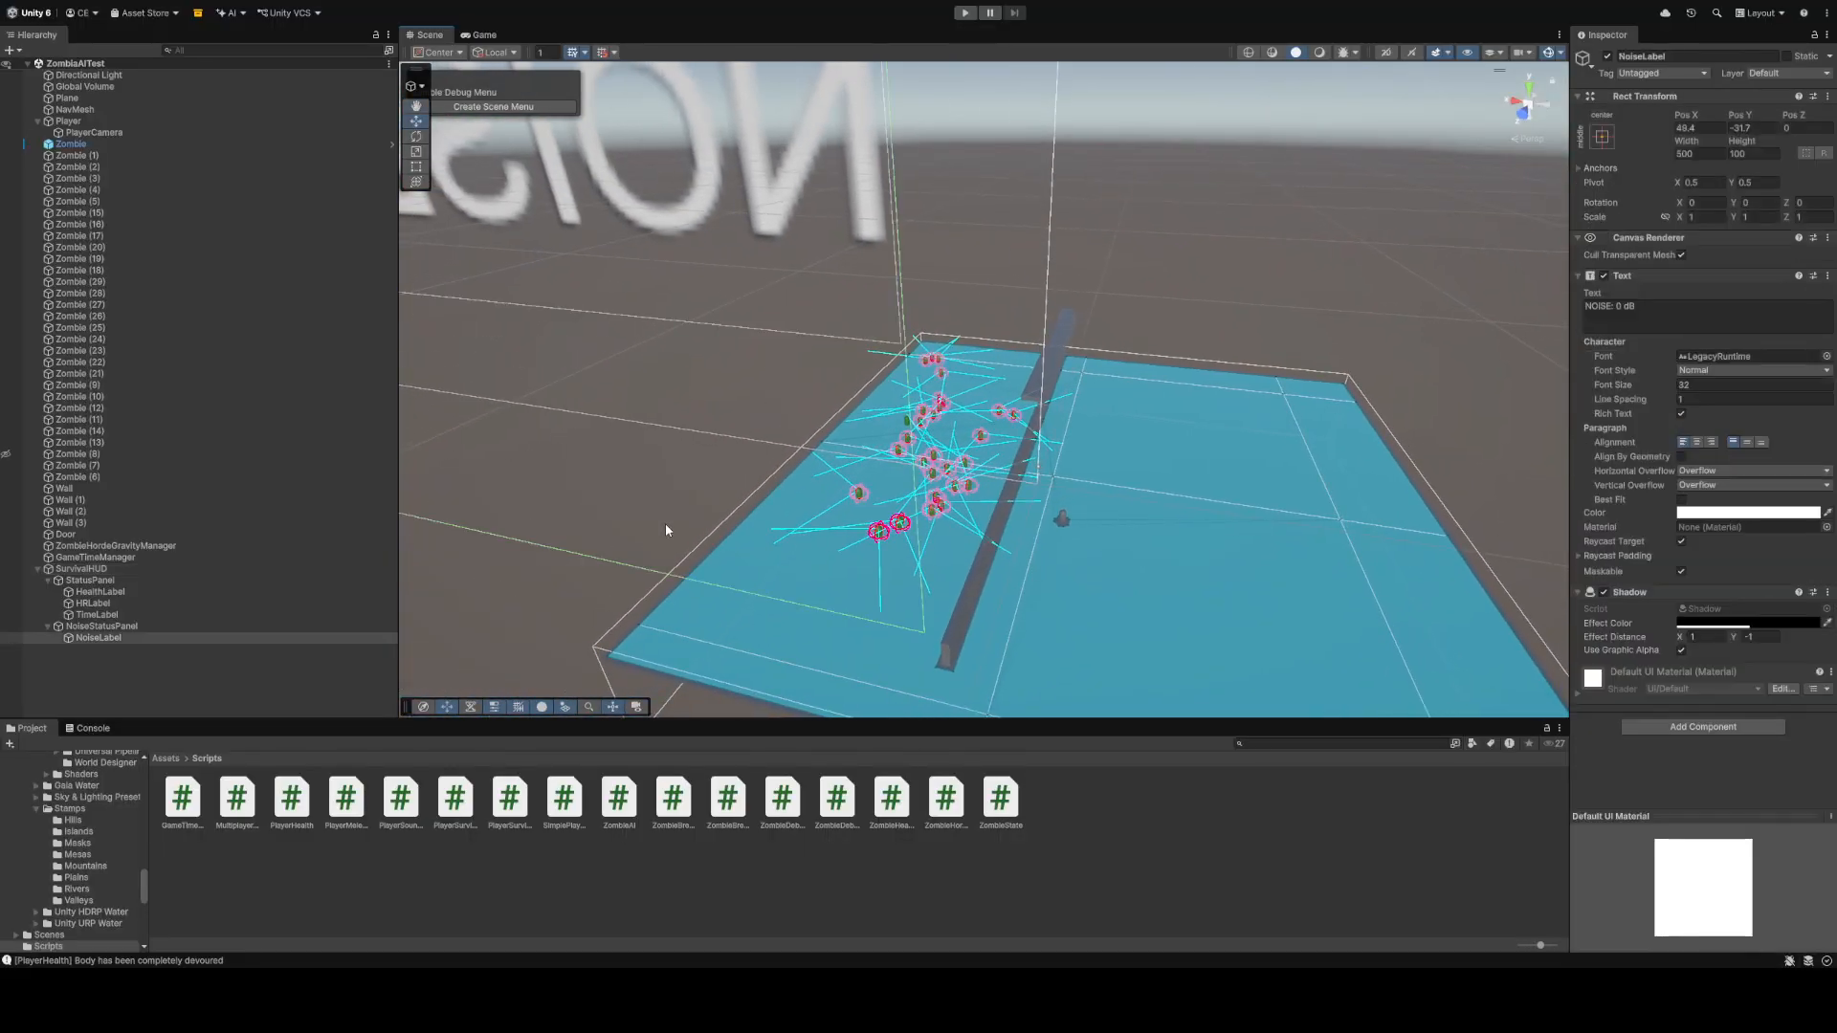
pyautogui.click(1188, 186)
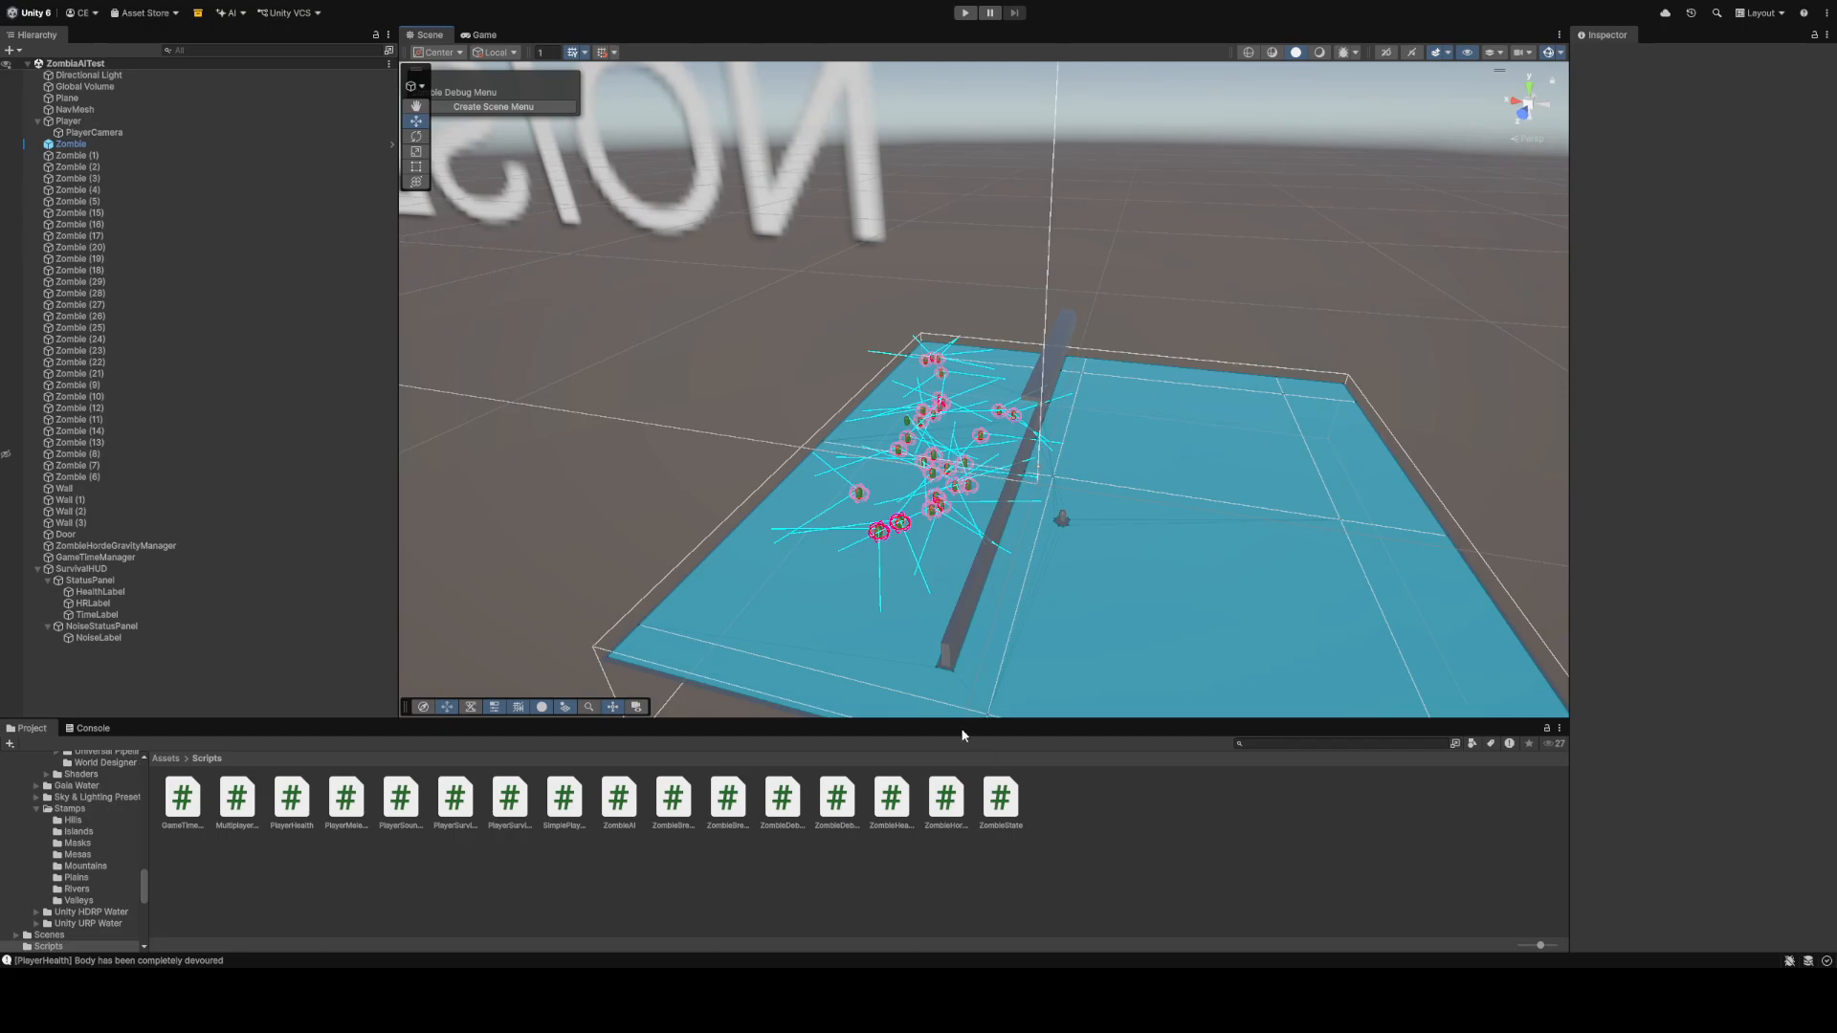
# Select the player and its camera beside the wall, and examine the zombies and the door opening up close
pyautogui.moveTo(1196, 668); pyautogui.dragTo(647, 516, button='right')
pyautogui.press('w')
pyautogui.scroll(-5, 1148, 597)
pyautogui.press('d')
pyautogui.moveTo(915, 526)
pyautogui.mouseDown()
pyautogui.moveTo(1805, 718)
pyautogui.moveTo(971, 583)
pyautogui.moveTo(913, 553)
pyautogui.mouseUp()
pyautogui.click(1018, 567)
pyautogui.moveTo(564, 614); pyautogui.dragTo(881, 688)
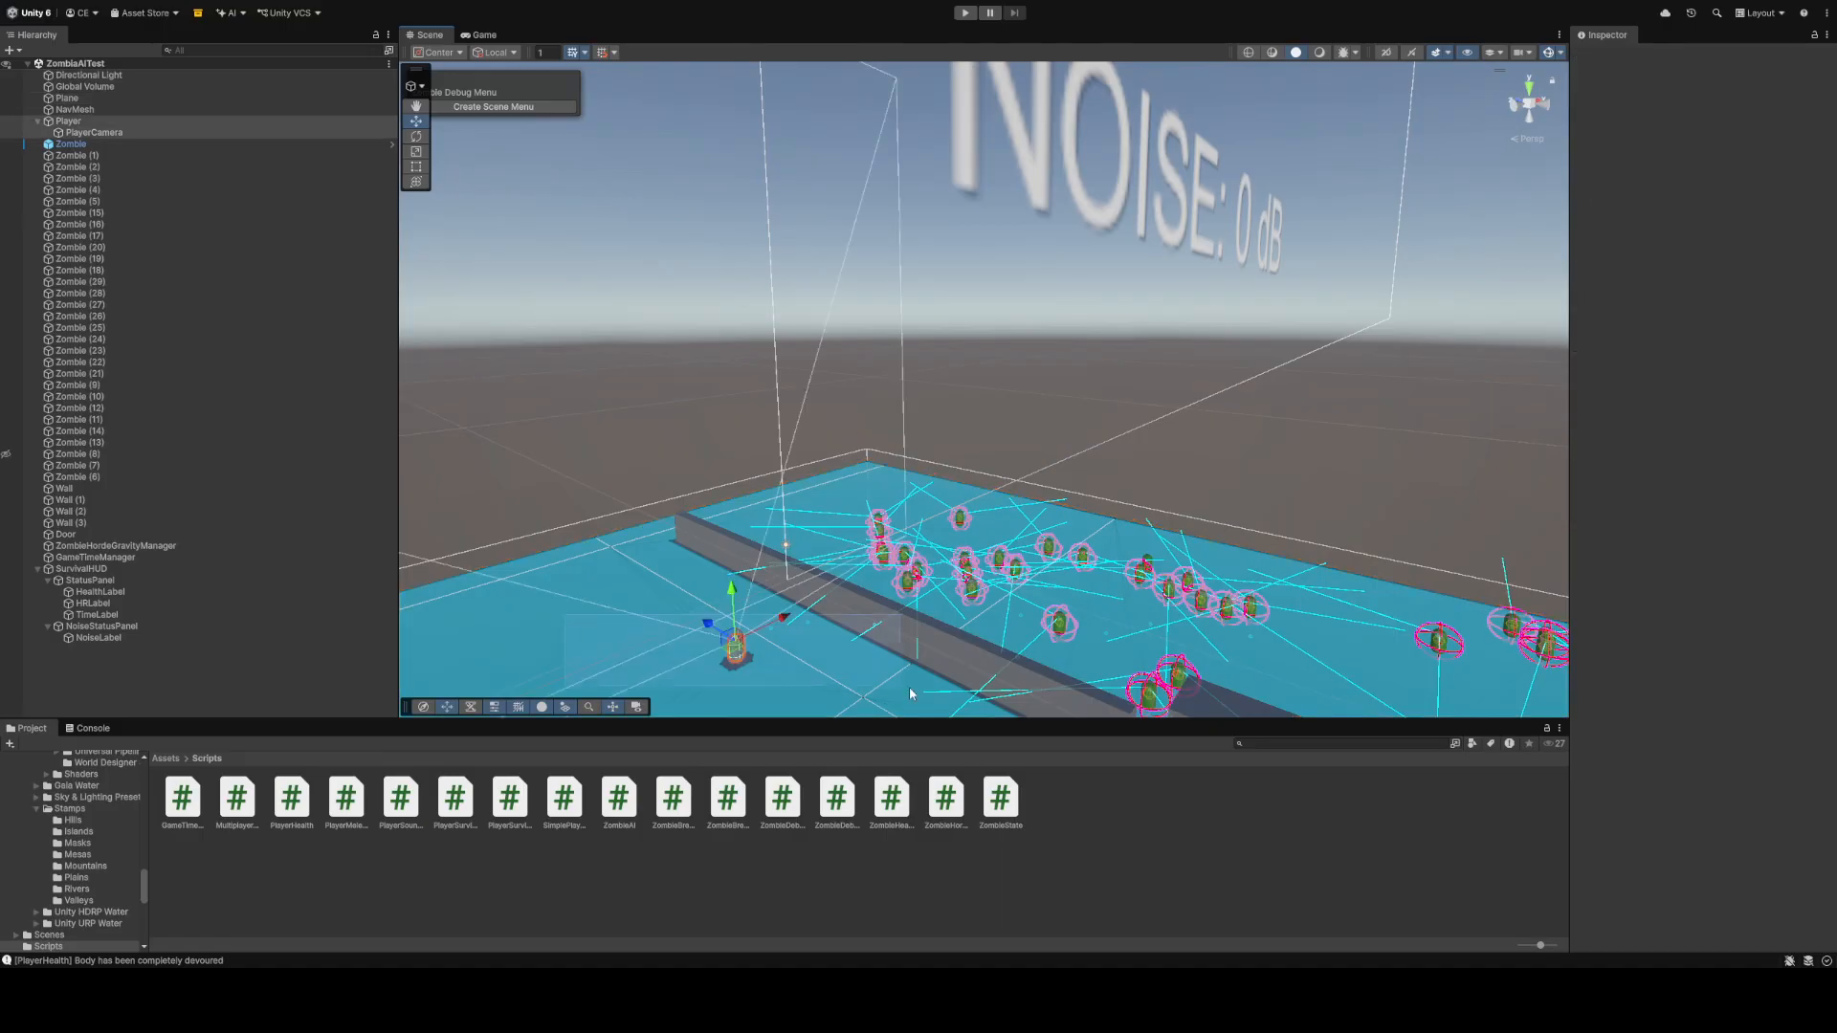
pyautogui.moveTo(584, 592); pyautogui.dragTo(774, 674, button='right')
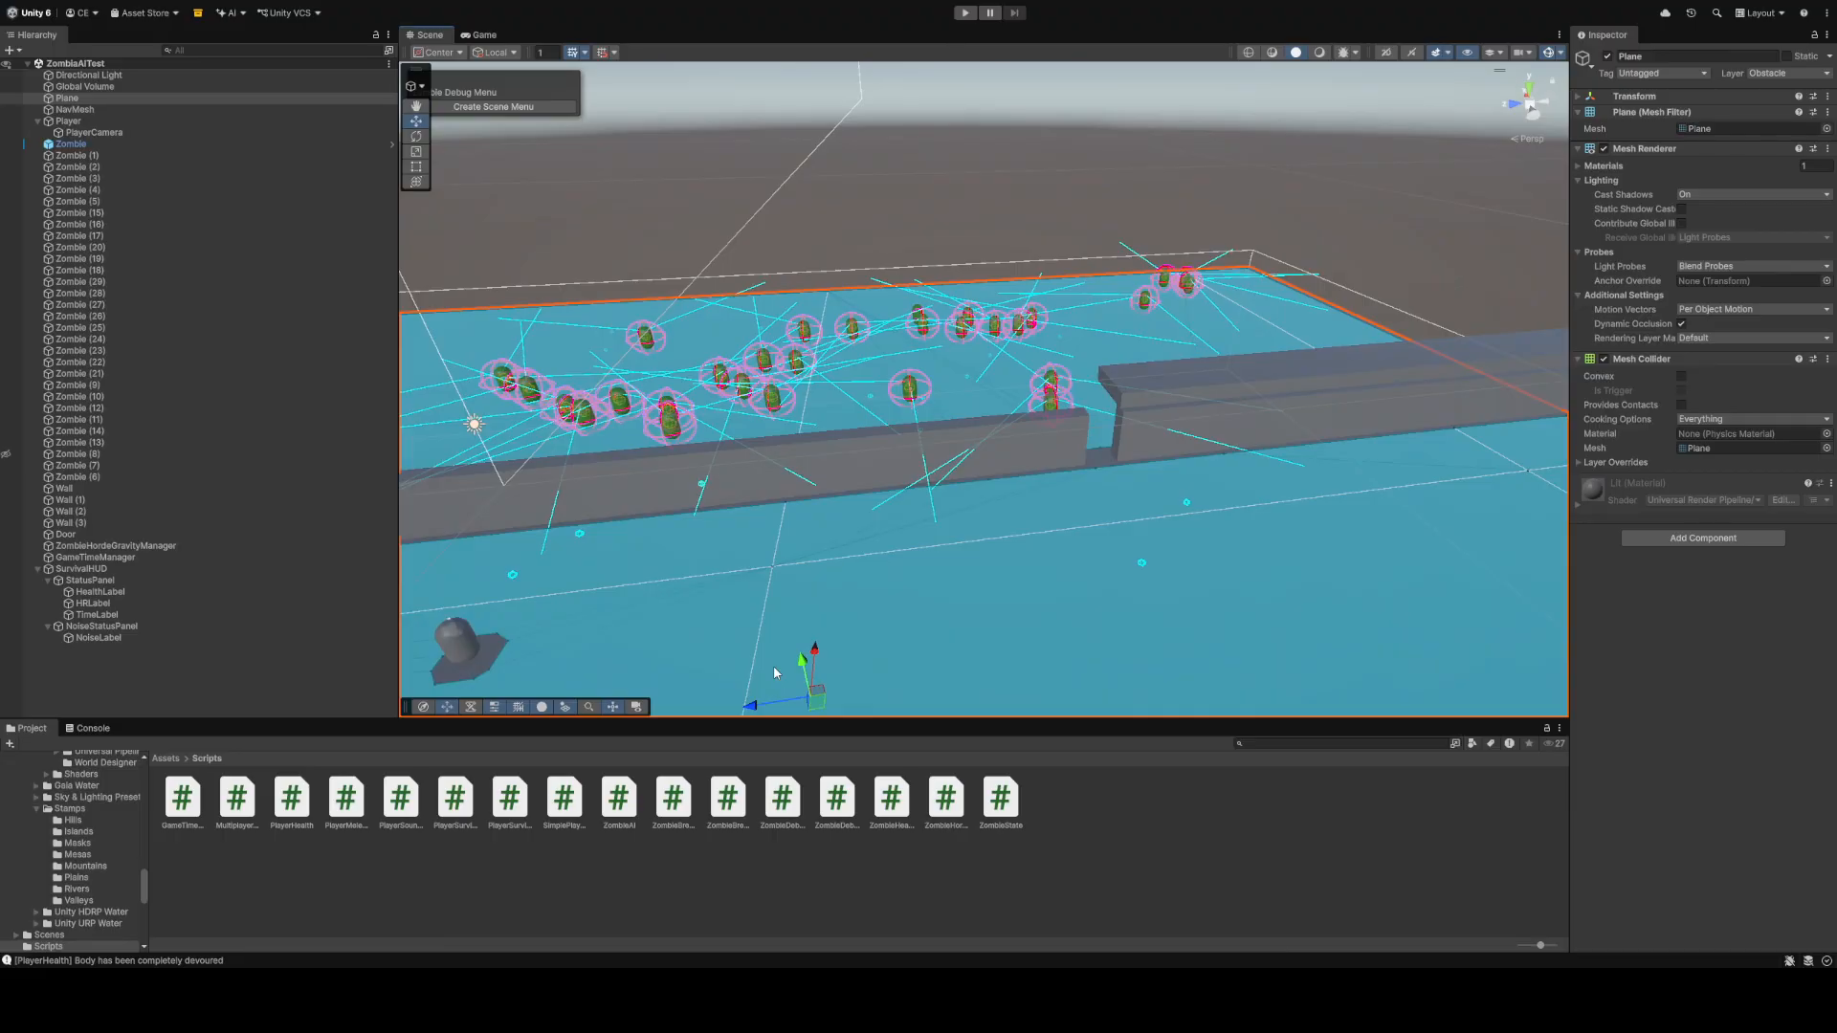
# Survey the full test area from a distance and return to a close view along the wall between zombies and player
pyautogui.moveTo(917, 578); pyautogui.dragTo(1216, 549, button='right')
pyautogui.moveTo(1145, 466); pyautogui.dragTo(1145, 466, button='right')
pyautogui.press('a')
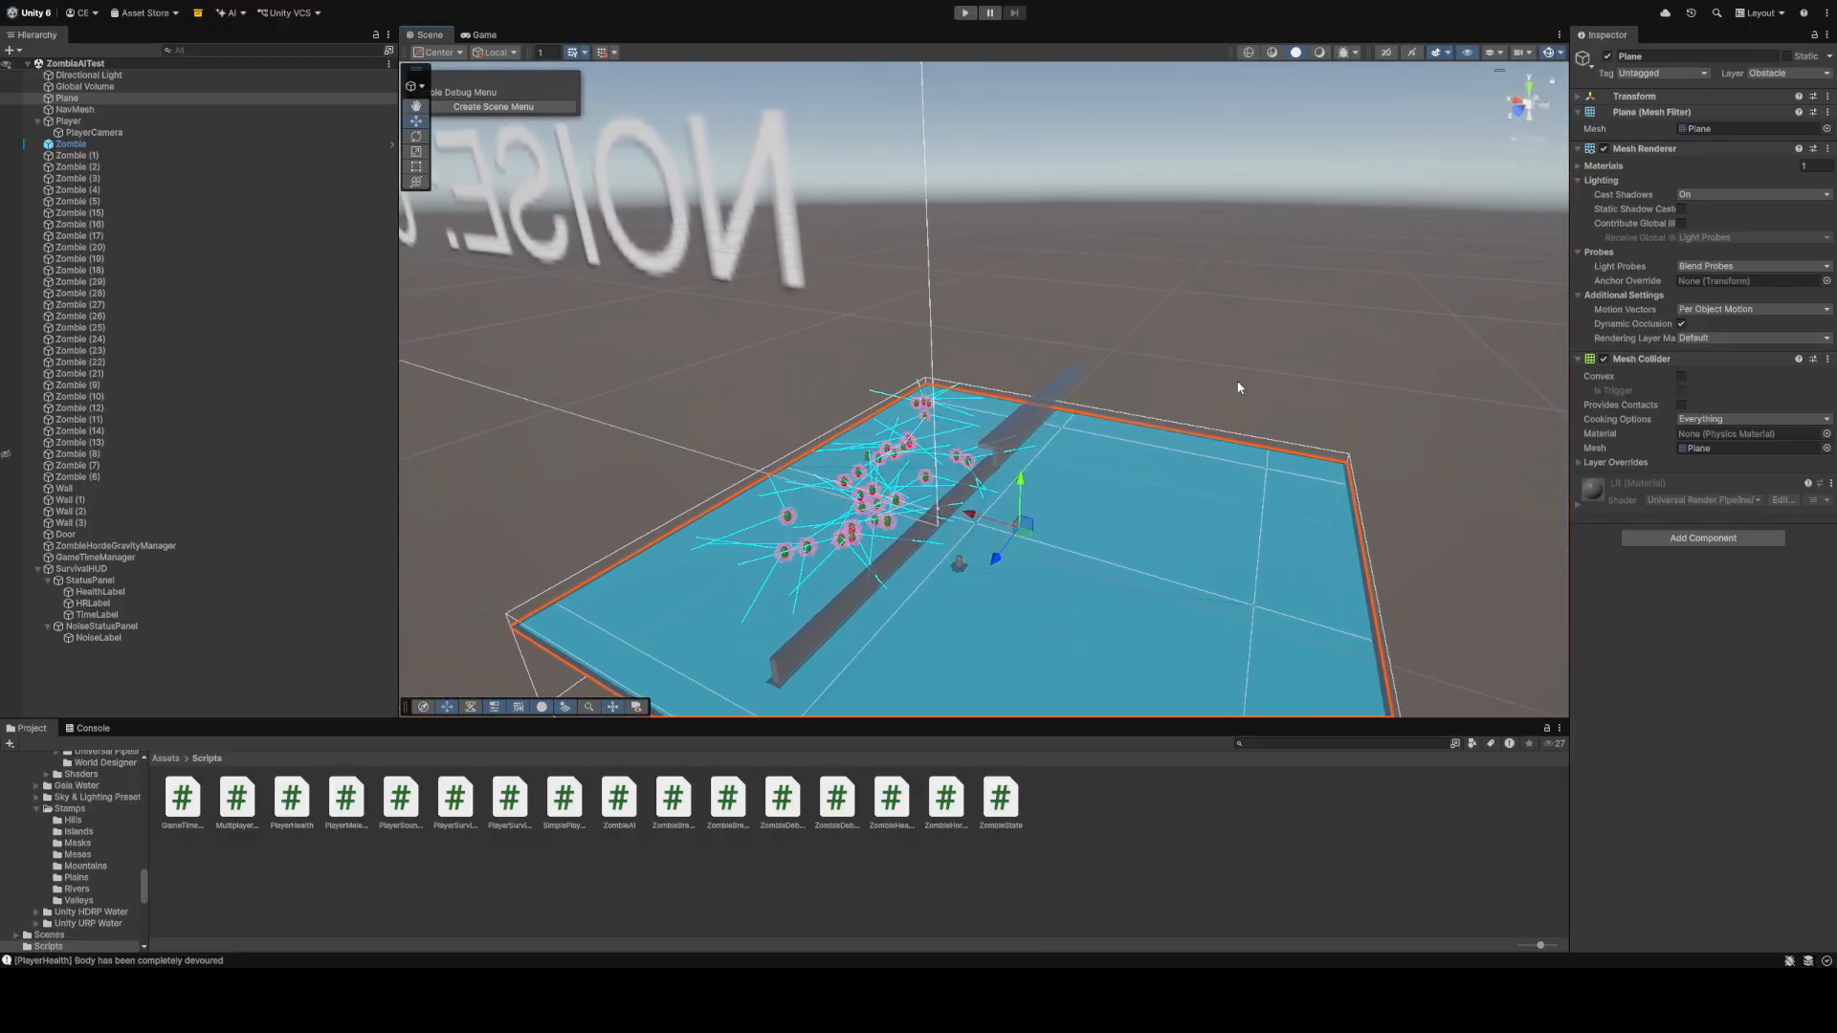
pyautogui.moveTo(1219, 379); pyautogui.dragTo(435, 12, button='right')
pyautogui.press('w')
pyautogui.moveTo(291, 50)
pyautogui.mouseDown(button='right')
pyautogui.moveTo(73, 181)
pyautogui.moveTo(1464, 381)
pyautogui.moveTo(935, 460)
pyautogui.moveTo(768, 455)
pyautogui.moveTo(914, 509)
pyautogui.mouseUp(button='right')
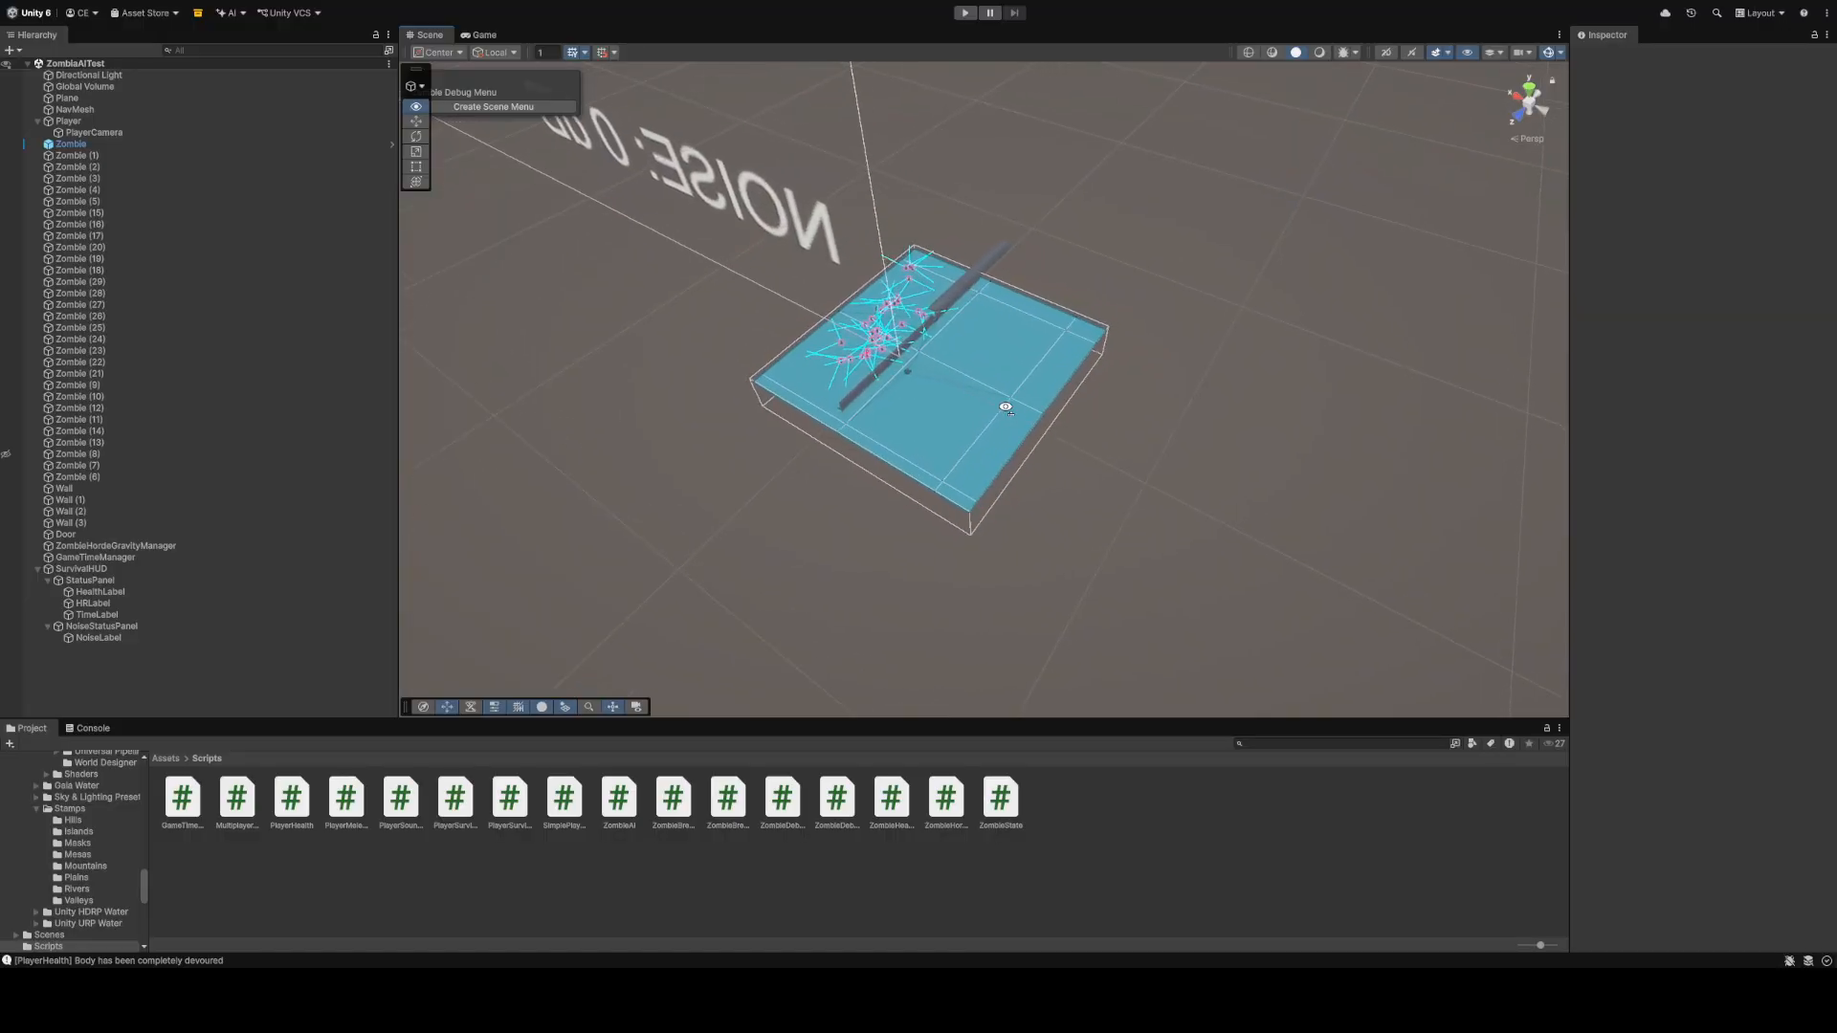
pyautogui.moveTo(1062, 393); pyautogui.dragTo(1112, 259, button='right')
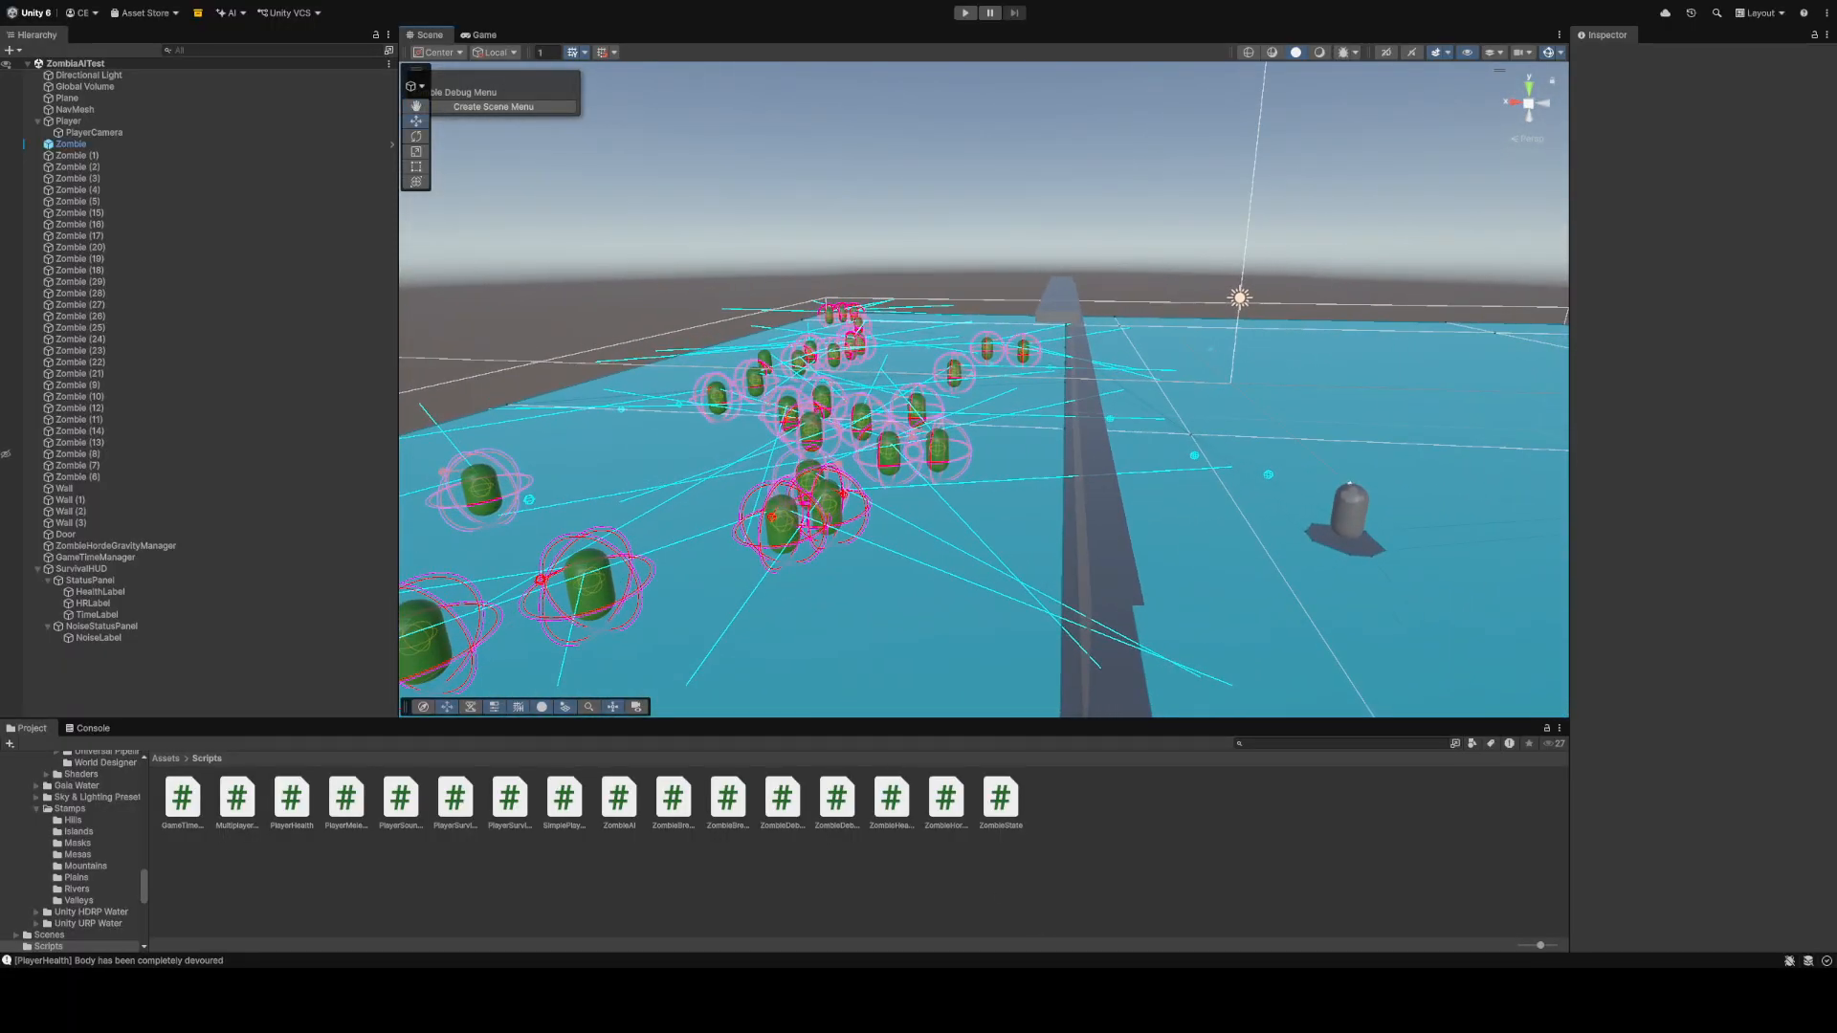